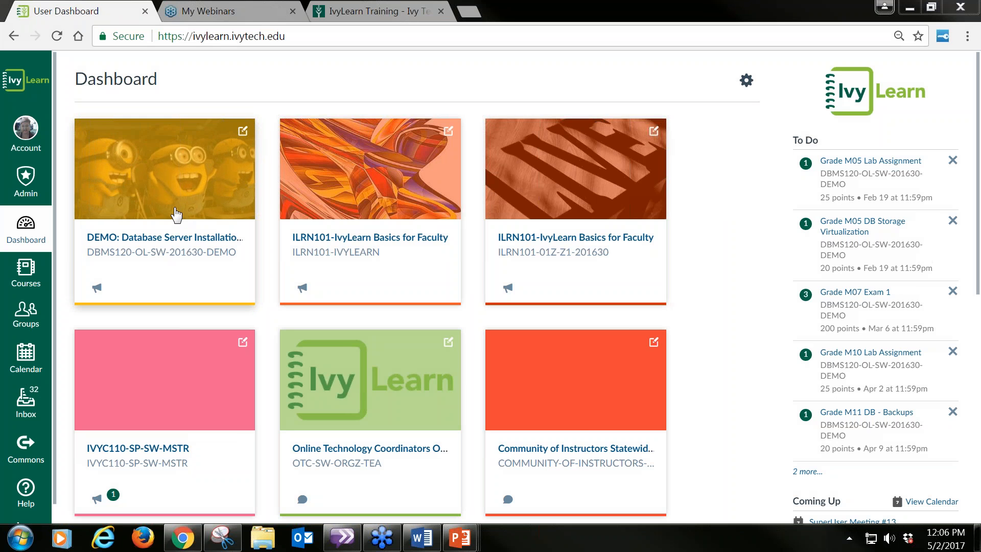
Step: Open the Database Server Installation demo course and go to its Discussions area
{"action": "left_click", "coordinate": [176, 212]}
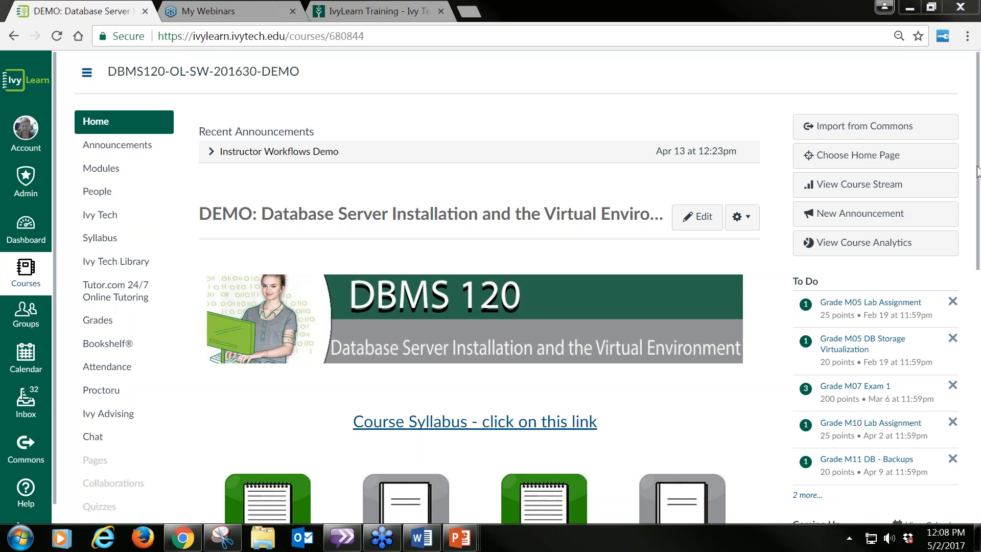
{"action": "left_click_drag", "start_coordinate": [976, 174], "coordinate": [977, 276]}
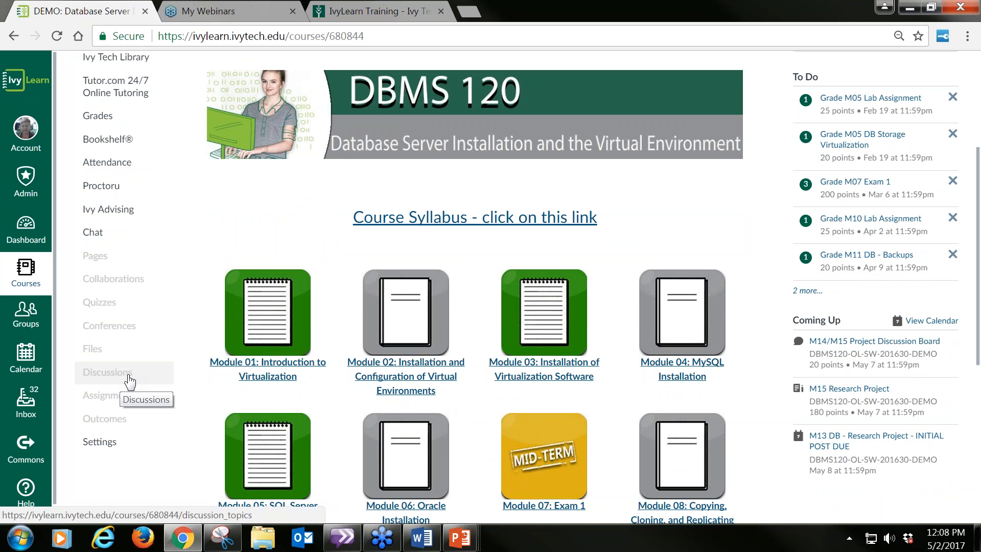
{"action": "scroll", "coordinate": [153, 345], "scroll_direction": "up", "scroll_amount": 3}
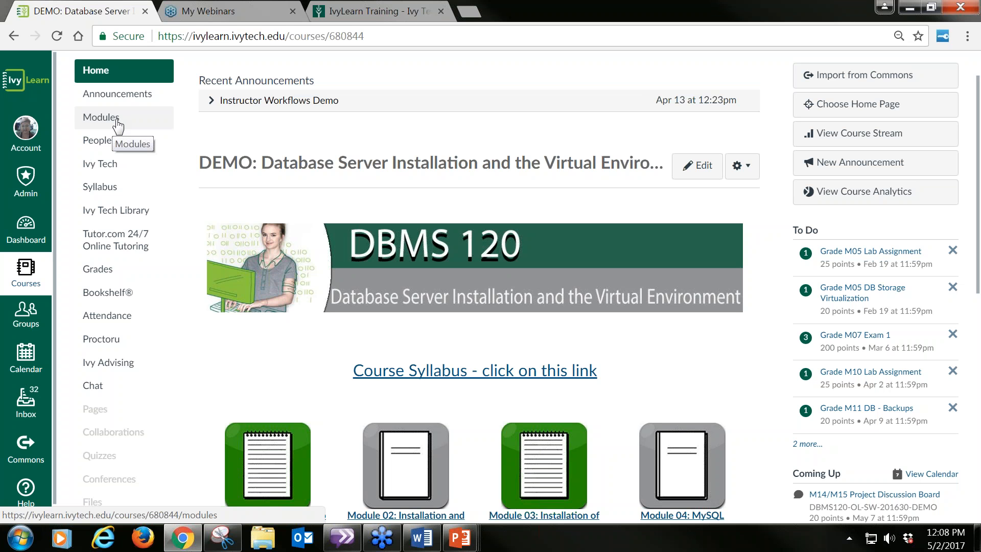
{"action": "scroll", "coordinate": [128, 391], "scroll_direction": "down", "scroll_amount": 3}
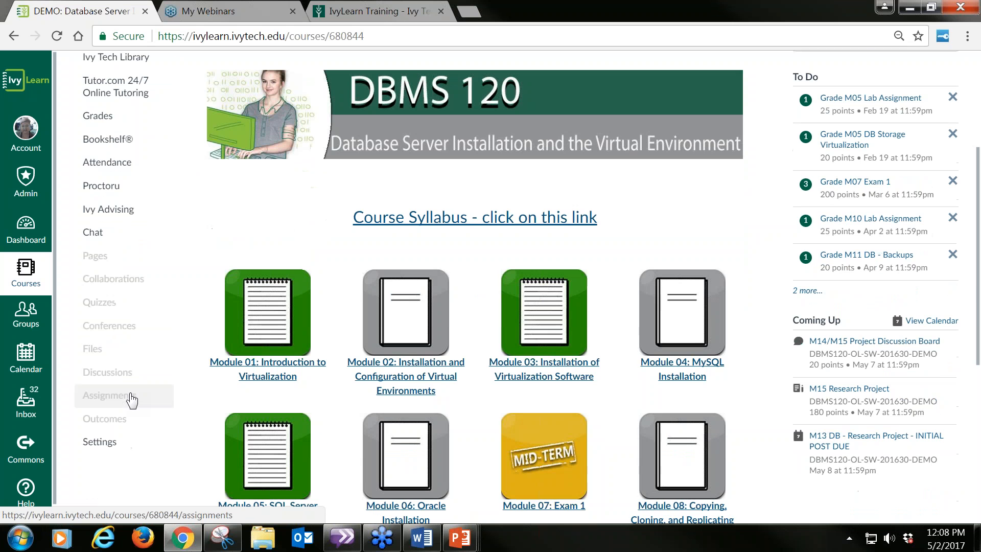
{"action": "left_click", "coordinate": [109, 376]}
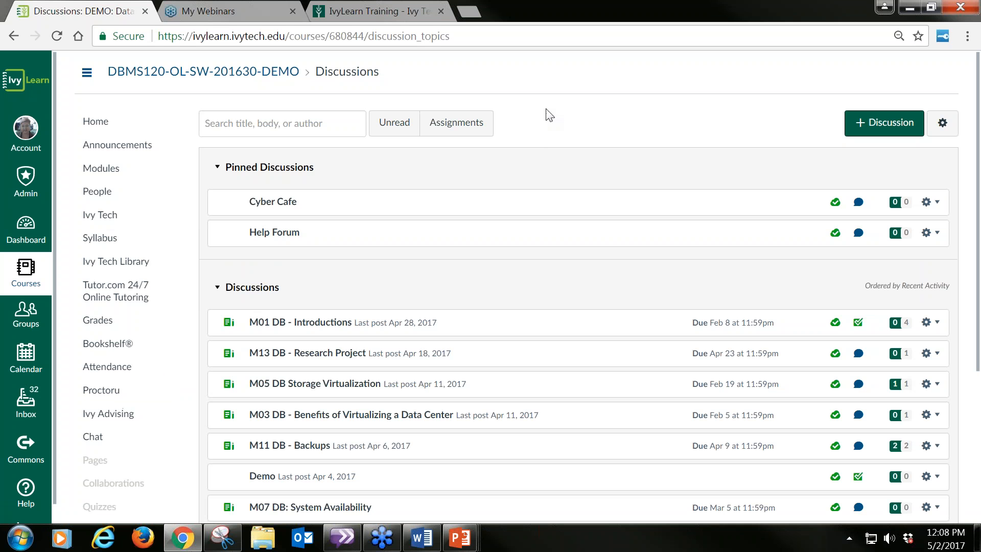
Step: Look through the existing discussions, and create a new discussion topic titled "Rubric Demo"
{"action": "scroll", "coordinate": [549, 125], "scroll_direction": "down", "scroll_amount": 2}
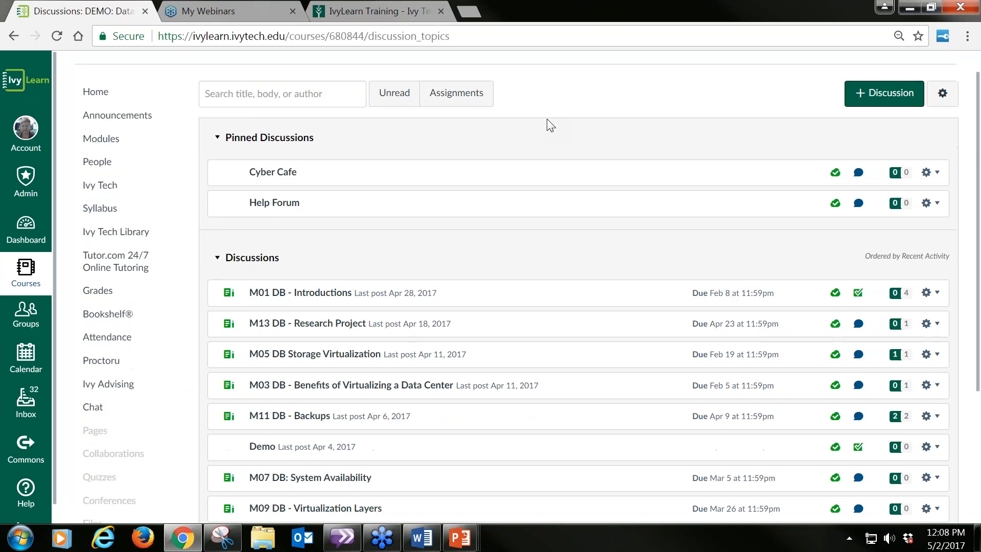
{"action": "scroll", "coordinate": [466, 287], "scroll_direction": "down", "scroll_amount": 2}
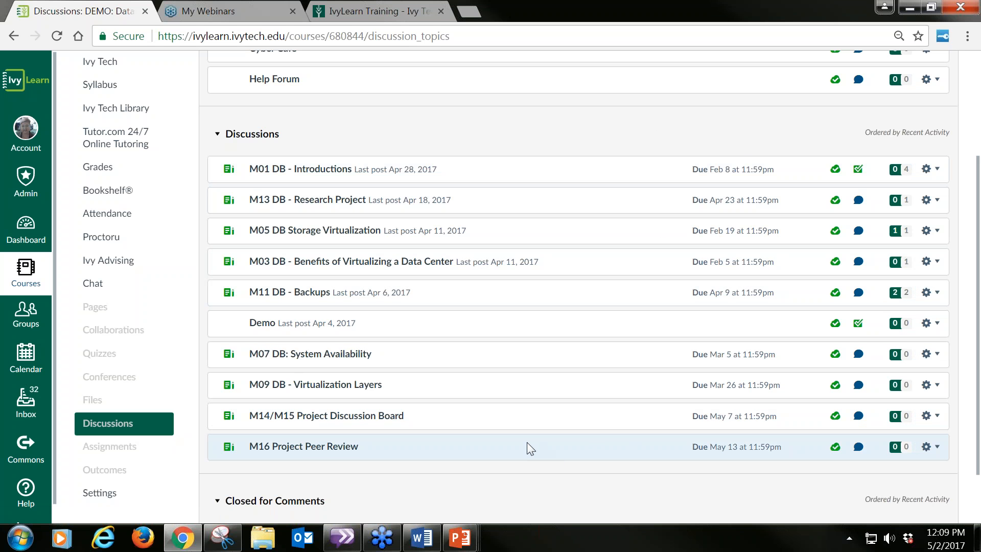
{"action": "scroll", "coordinate": [529, 444], "scroll_direction": "up", "scroll_amount": 3}
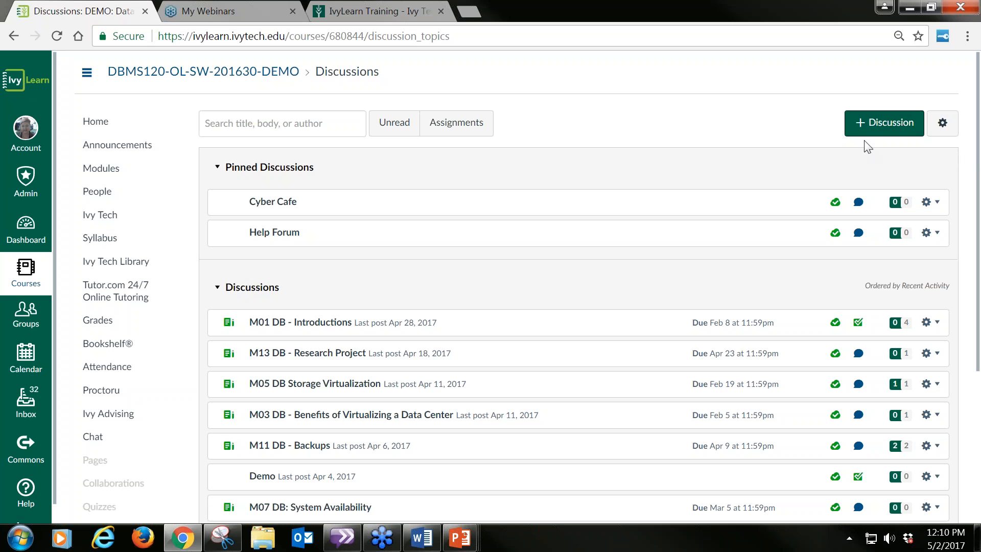
{"action": "left_click", "coordinate": [894, 127]}
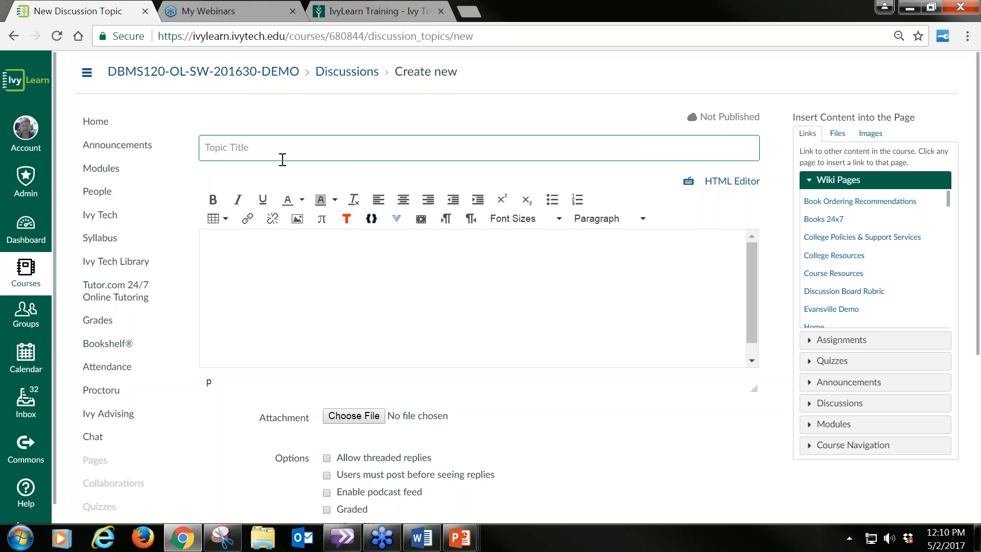
{"action": "type", "text": "Rubric Demo"}
Step: Enter the placeholder text "Insert question here." in the body of the discussion topic
{"action": "left_click", "coordinate": [214, 246]}
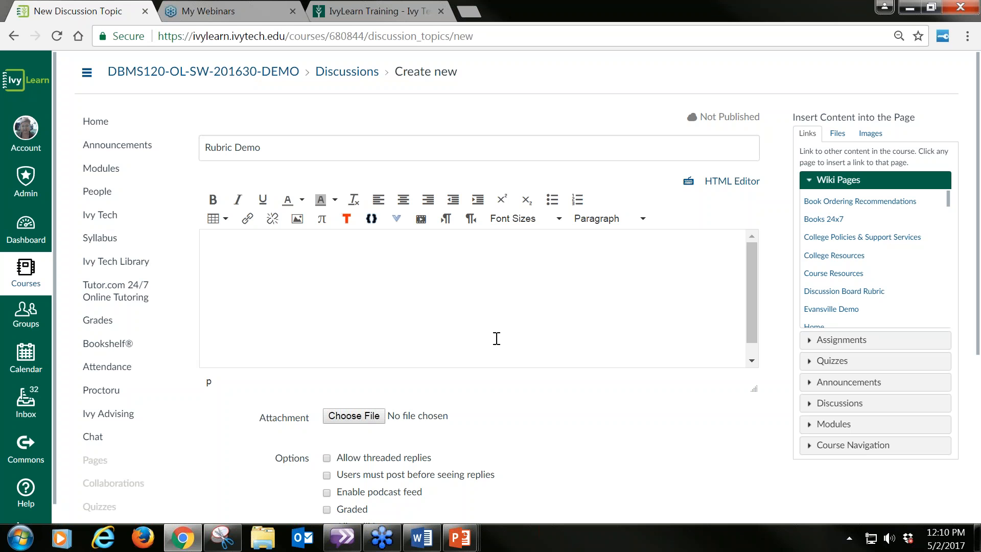
{"action": "type", "text": "Insert question here."}
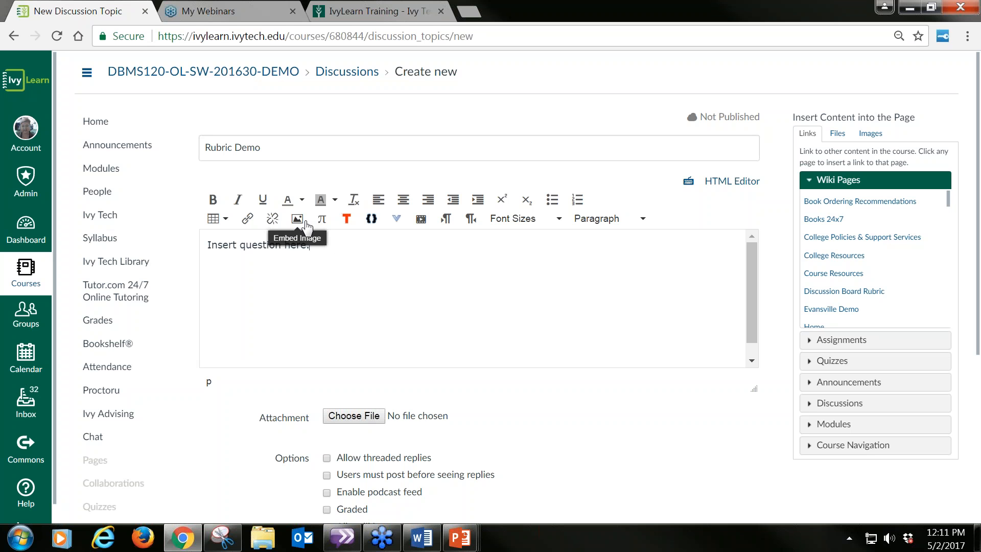
Step: Search YouTube for "Time management" and embed the video "How to Manage Your Time Better" in the topic body
{"action": "left_click", "coordinate": [396, 219]}
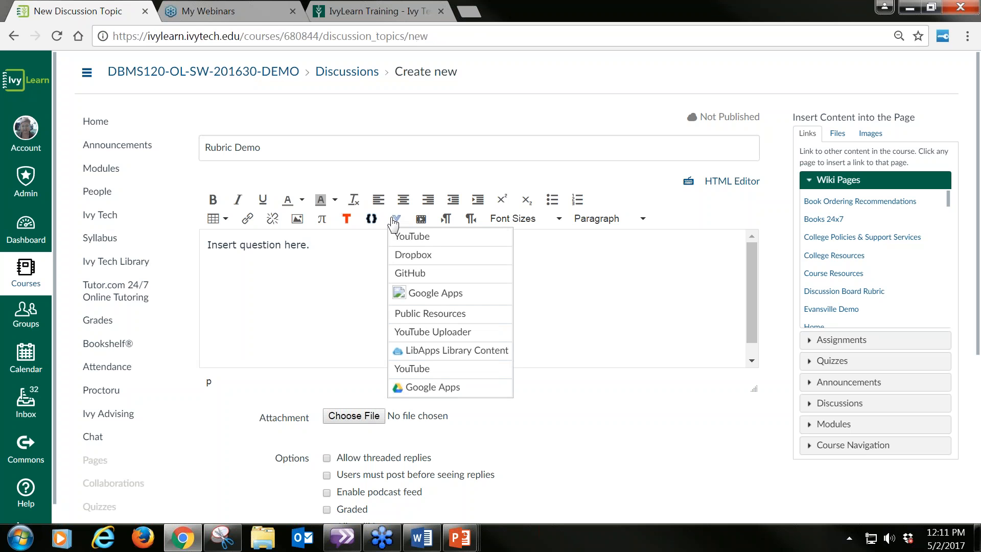
{"action": "left_click", "coordinate": [408, 237]}
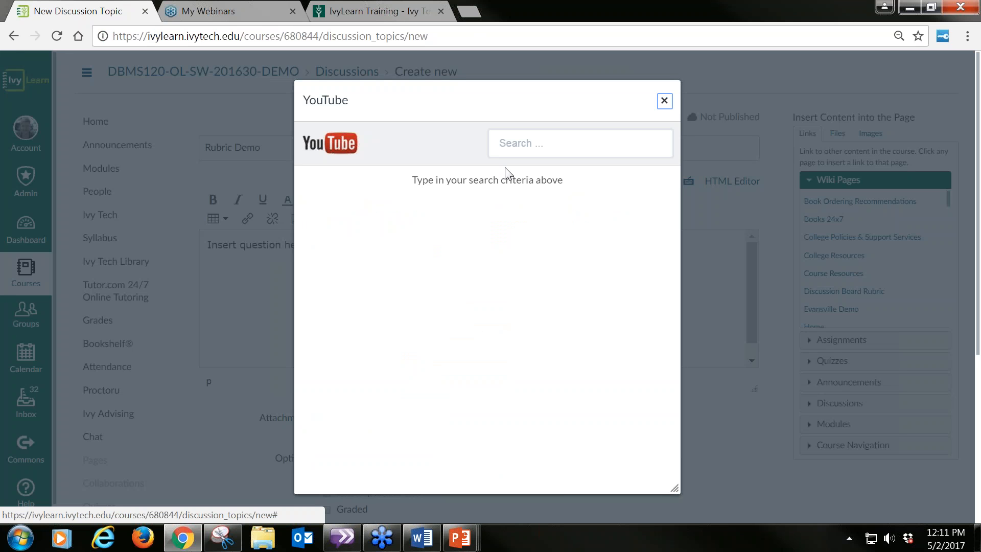
{"action": "left_click", "coordinate": [518, 147]}
{"action": "type", "text": "T"}
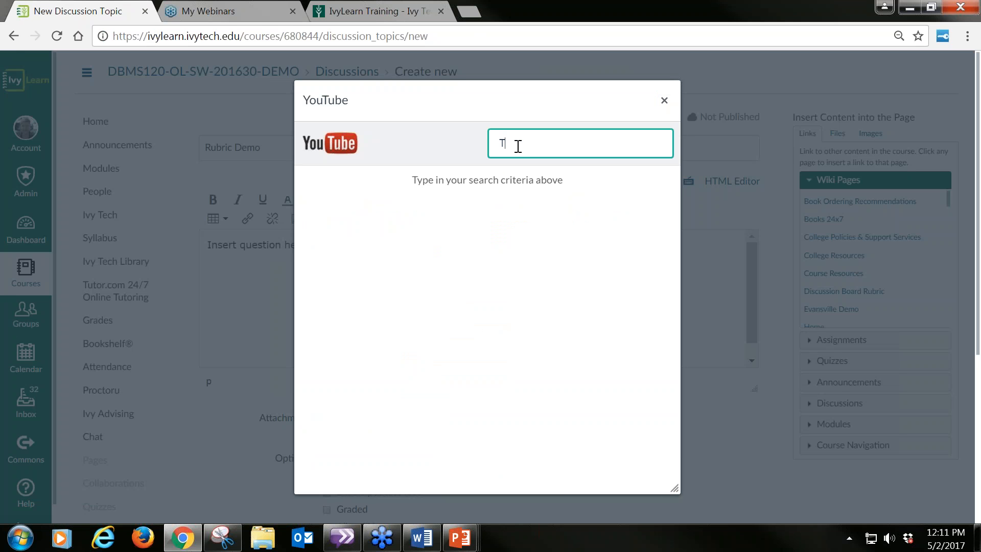
{"action": "type", "text": "ime management"}
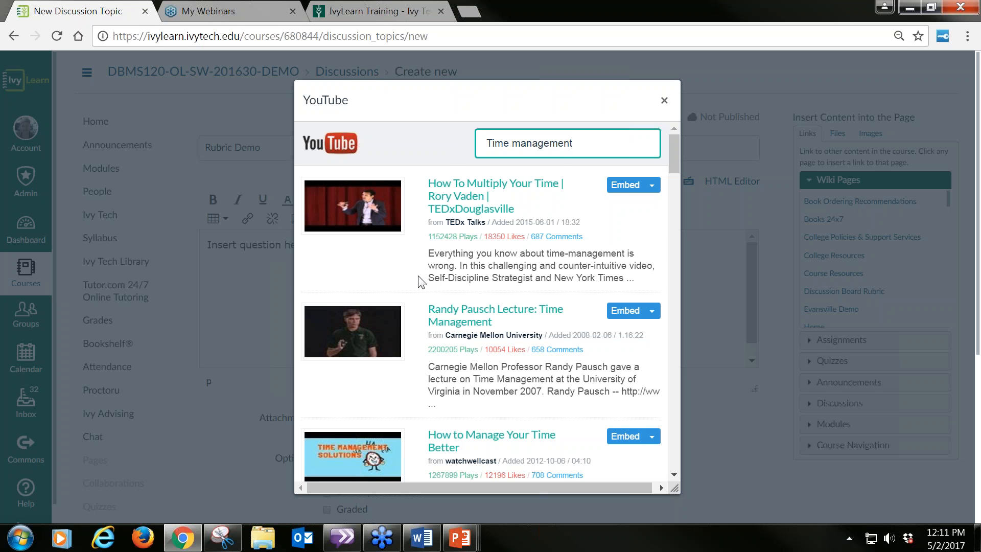
{"action": "scroll", "coordinate": [420, 278], "scroll_direction": "down", "scroll_amount": 3}
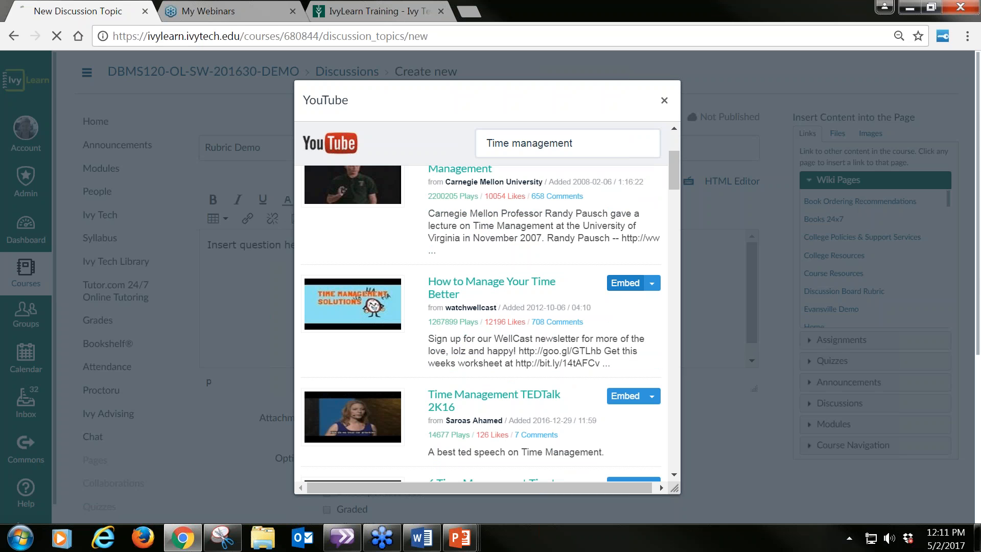
{"action": "left_click", "coordinate": [631, 287]}
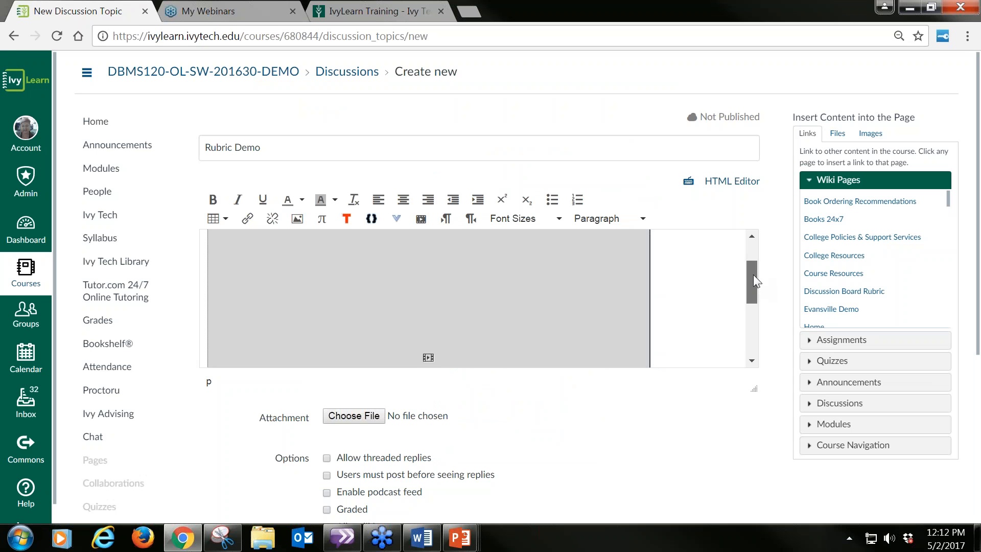
Step: Shrink the embedded video in the topic body to a little over half its width, keeping its proportions
{"action": "left_click_drag", "start_coordinate": [753, 274], "coordinate": [753, 258]}
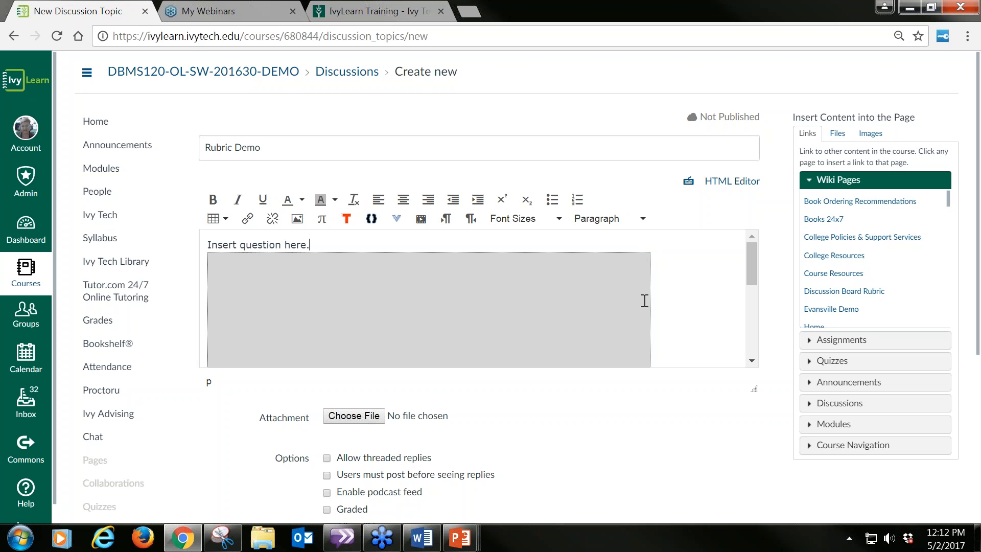
{"action": "left_click", "coordinate": [363, 311]}
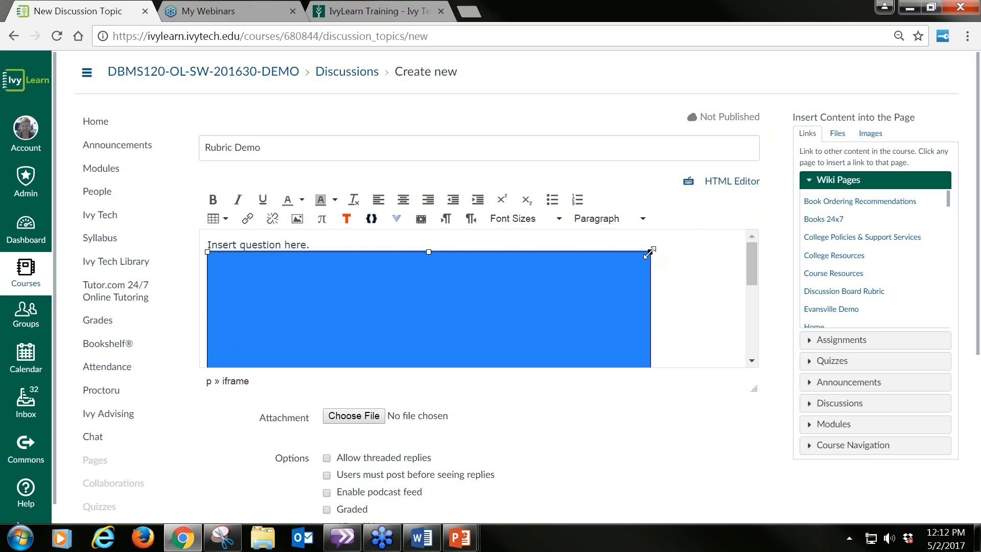
{"action": "left_click_drag", "start_coordinate": [648, 253], "coordinate": [498, 353]}
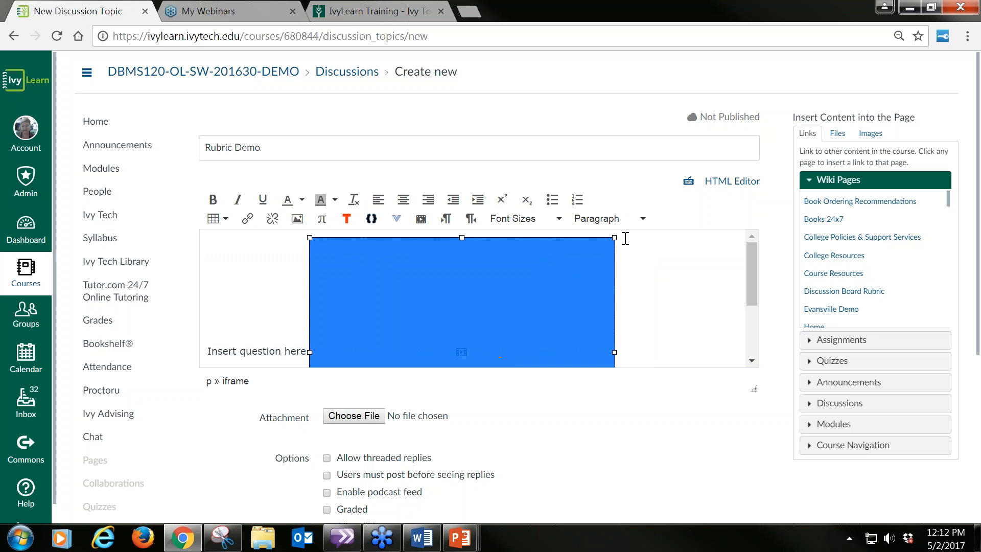
{"action": "left_click_drag", "start_coordinate": [614, 238], "coordinate": [563, 283]}
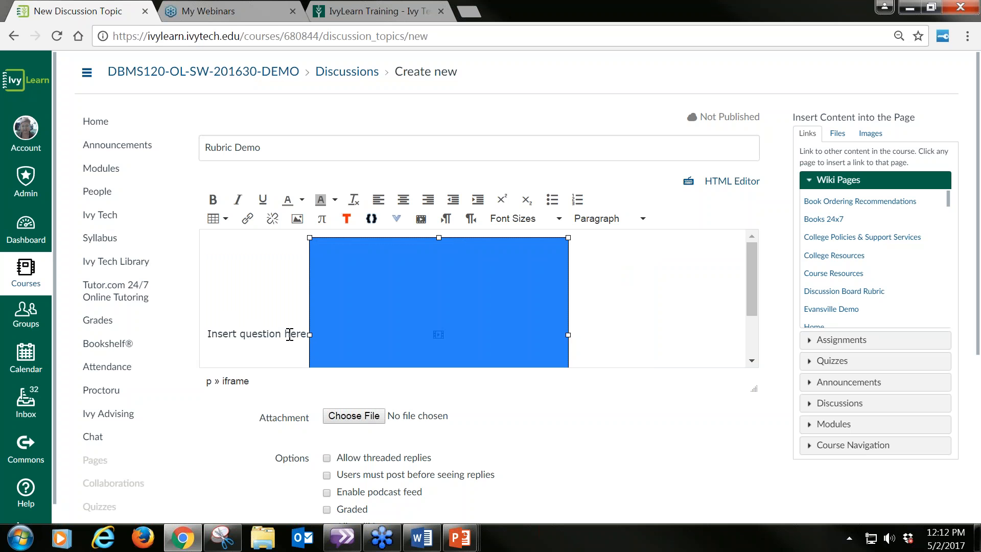
Step: Delete the placeholder words "Insert question here" beside the embedded video
{"action": "left_click", "coordinate": [306, 332]}
{"action": "left_click_drag", "start_coordinate": [305, 332], "coordinate": [194, 333]}
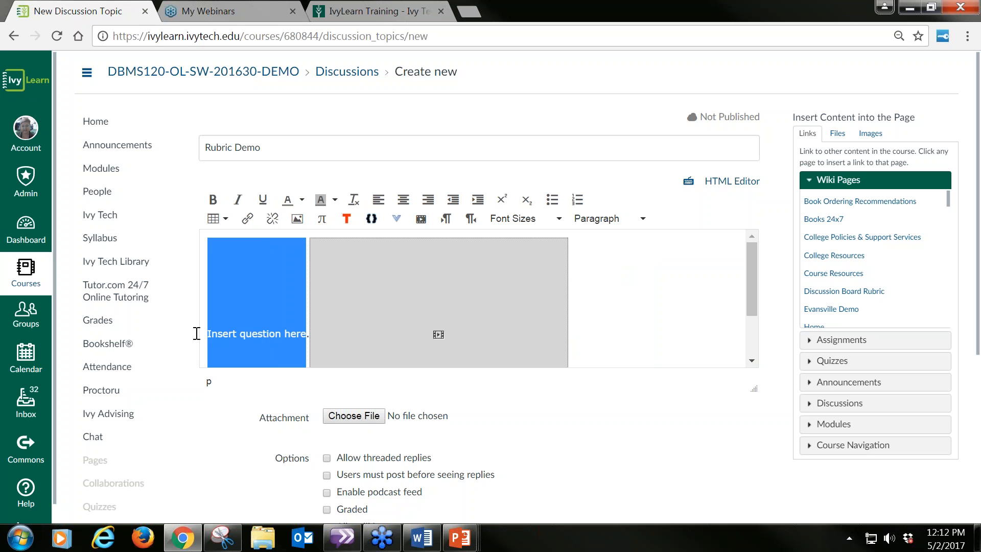
{"action": "key", "text": "BackSpace"}
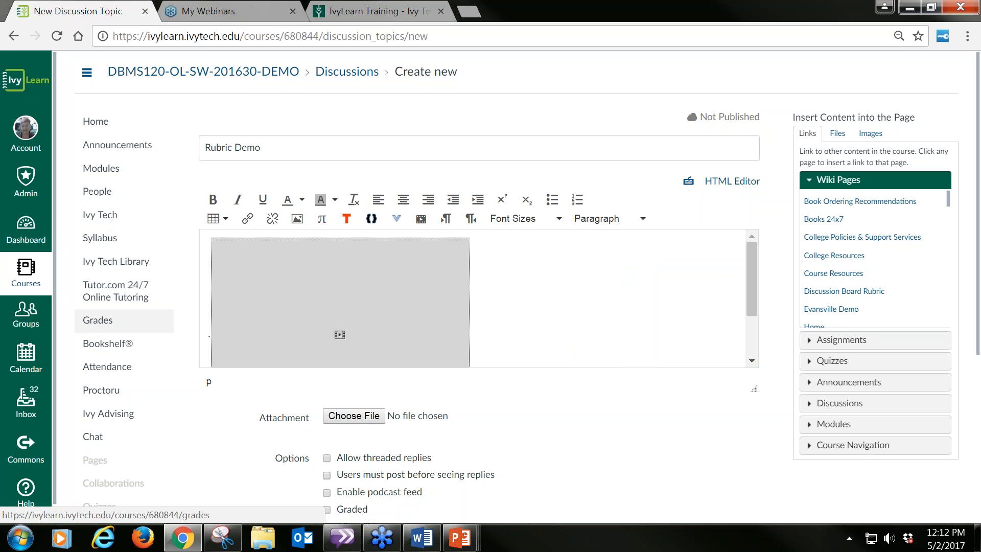
Step: Below the video, add "After reviewing the time management video, please share how you will manage your time in this course."
{"action": "left_click_drag", "start_coordinate": [752, 269], "coordinate": [750, 345]}
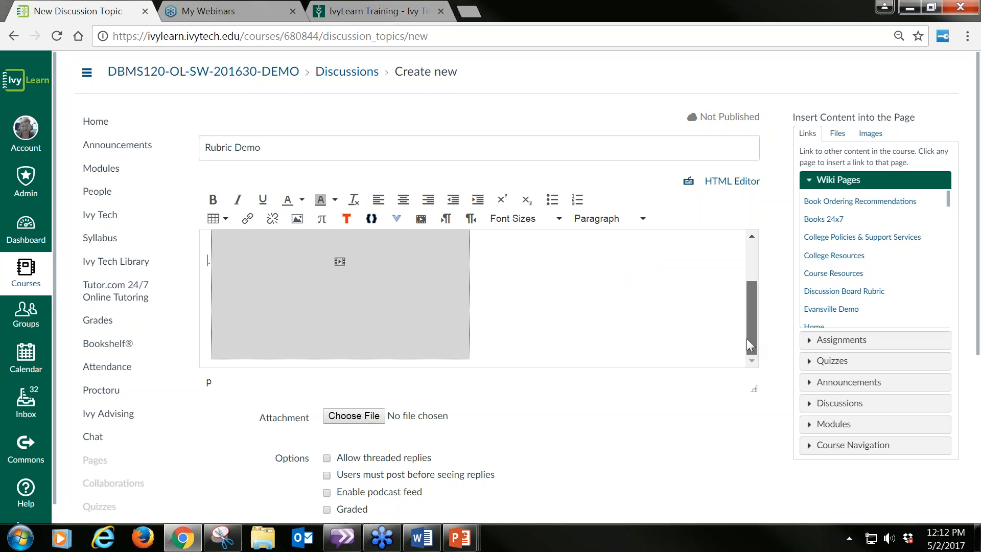
{"action": "left_click", "coordinate": [504, 337]}
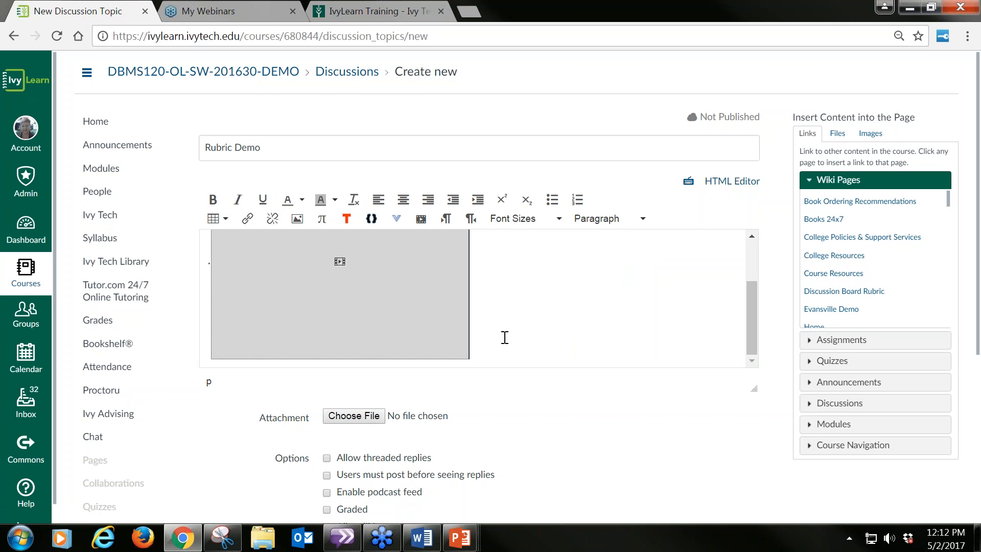
{"action": "key", "text": "Return"}
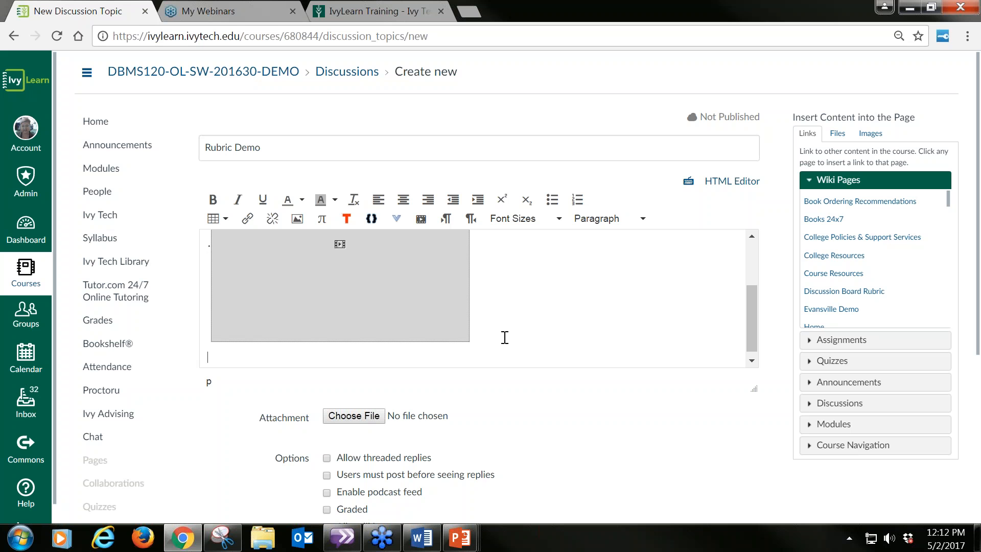
{"action": "type", "text": "AFter r"}
{"action": "key", "text": "BackSpace"}
{"action": "key", "text": "BackSpace"}
{"action": "key", "text": "BackSpace"}
{"action": "key", "text": "BackSpace"}
{"action": "key", "text": "BackSpace"}
{"action": "key", "text": "BackSpace"}
{"action": "type", "text": "fter reviewing the time"}
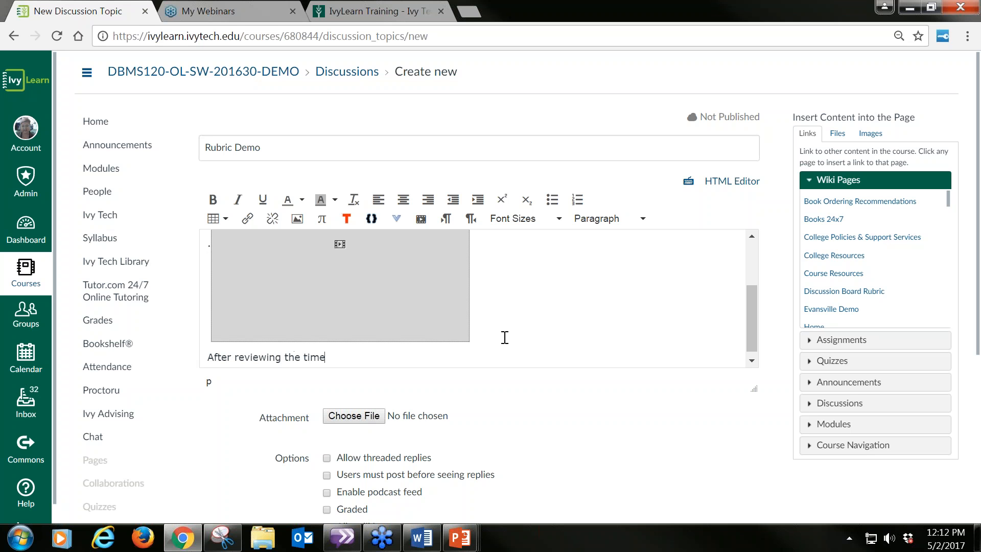
{"action": "type", "text": " management video, please share how you will manage your time in this course"}
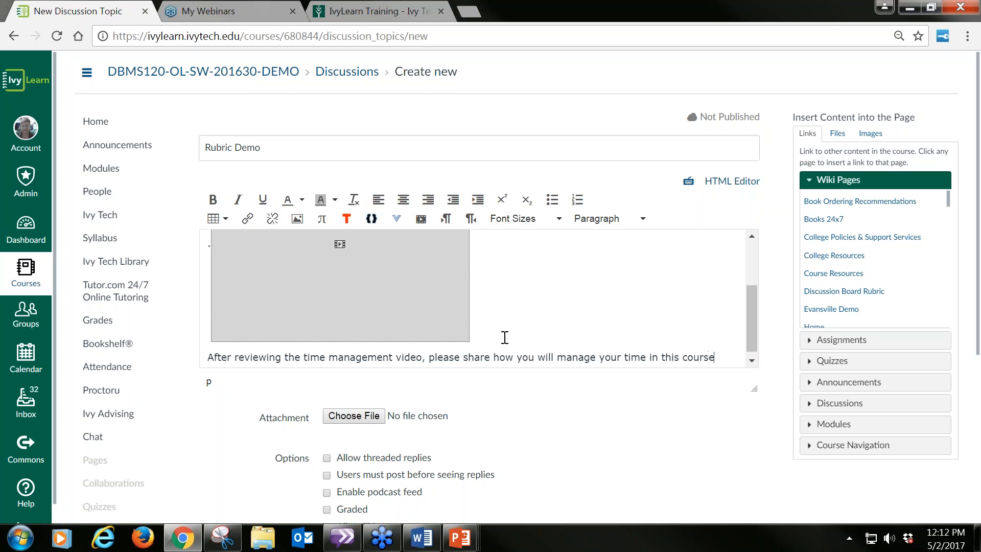
{"action": "type", "text": ">"}
{"action": "key", "text": "BackSpace"}
{"action": "type", "text": "."}
Step: Allow threaded replies, require users to post before seeing replies, and make the discussion graded
{"action": "scroll", "coordinate": [588, 328], "scroll_direction": "down", "scroll_amount": 1}
{"action": "scroll", "coordinate": [609, 328], "scroll_direction": "down", "scroll_amount": 3}
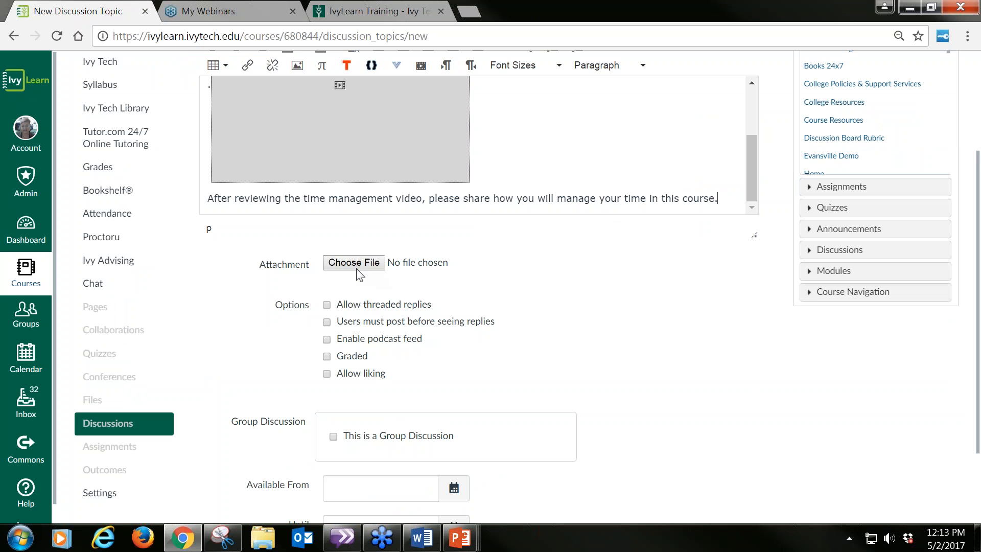
{"action": "scroll", "coordinate": [598, 311], "scroll_direction": "down", "scroll_amount": 2}
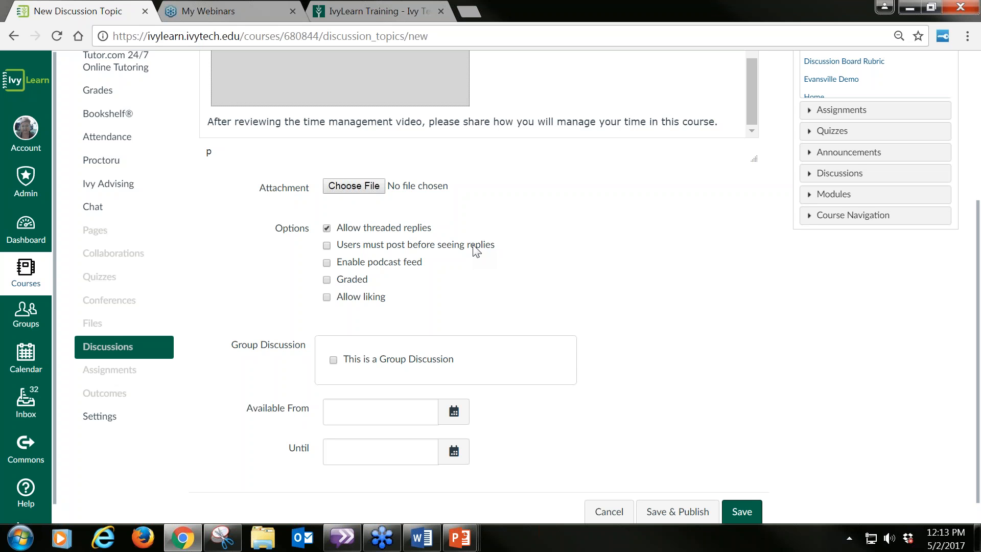
{"action": "left_click", "coordinate": [327, 246]}
{"action": "scroll", "coordinate": [419, 264], "scroll_direction": "down", "scroll_amount": 1}
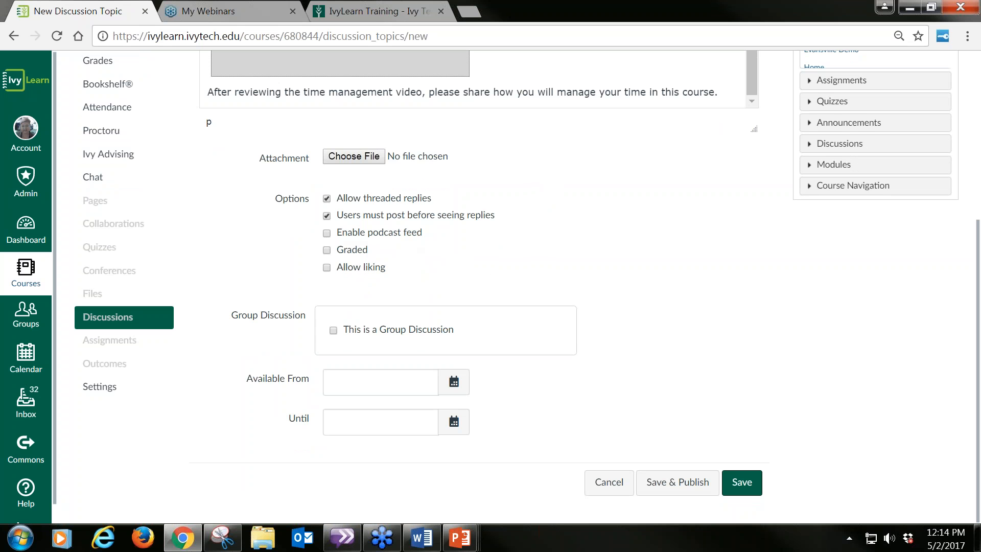
{"action": "left_click", "coordinate": [327, 250]}
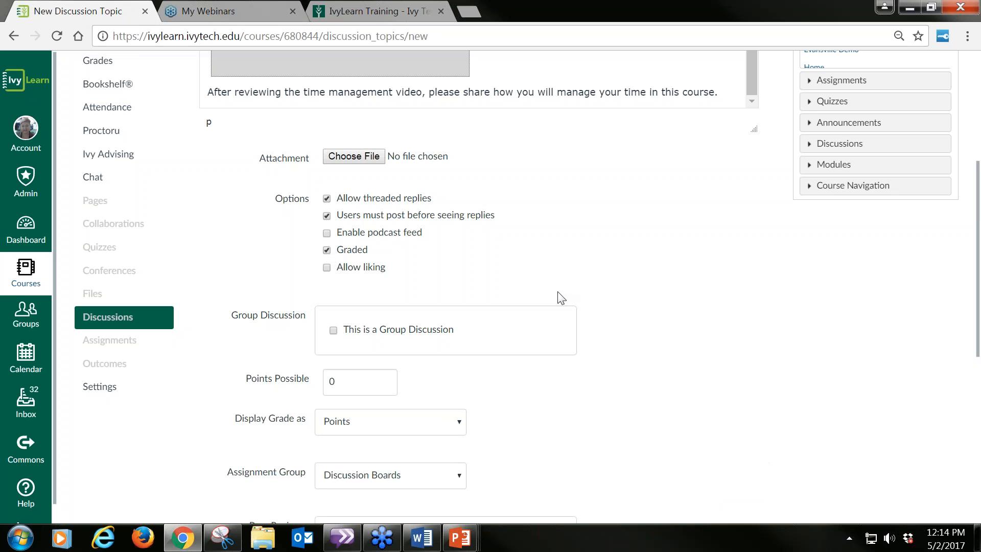
Step: Set the discussion's points possible to 15 and keep its grade displayed as points
{"action": "scroll", "coordinate": [623, 300], "scroll_direction": "down", "scroll_amount": 3}
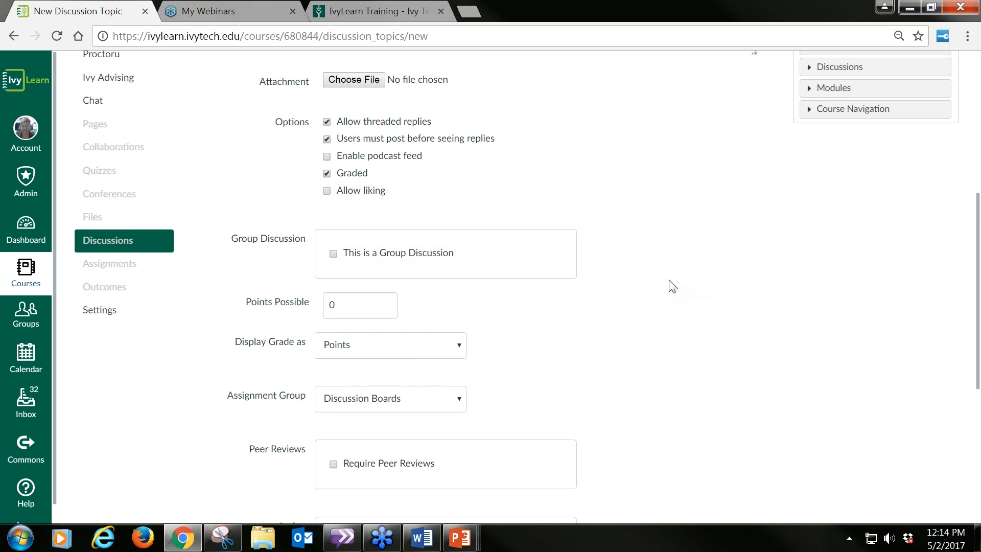
{"action": "scroll", "coordinate": [669, 284], "scroll_direction": "down", "scroll_amount": 1}
{"action": "left_click_drag", "start_coordinate": [340, 228], "coordinate": [321, 237]}
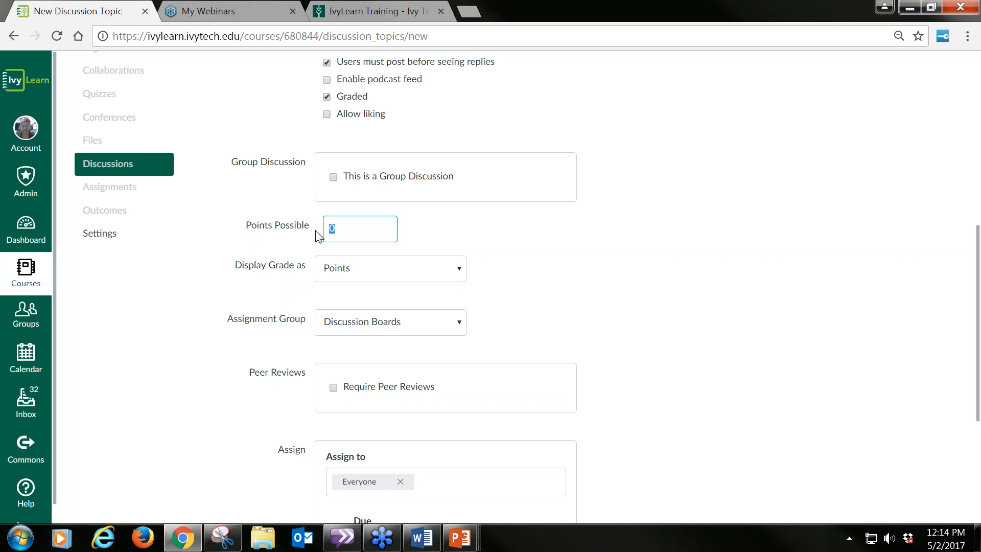
{"action": "type", "text": "15"}
{"action": "left_click", "coordinate": [494, 251]}
{"action": "left_click", "coordinate": [459, 271]}
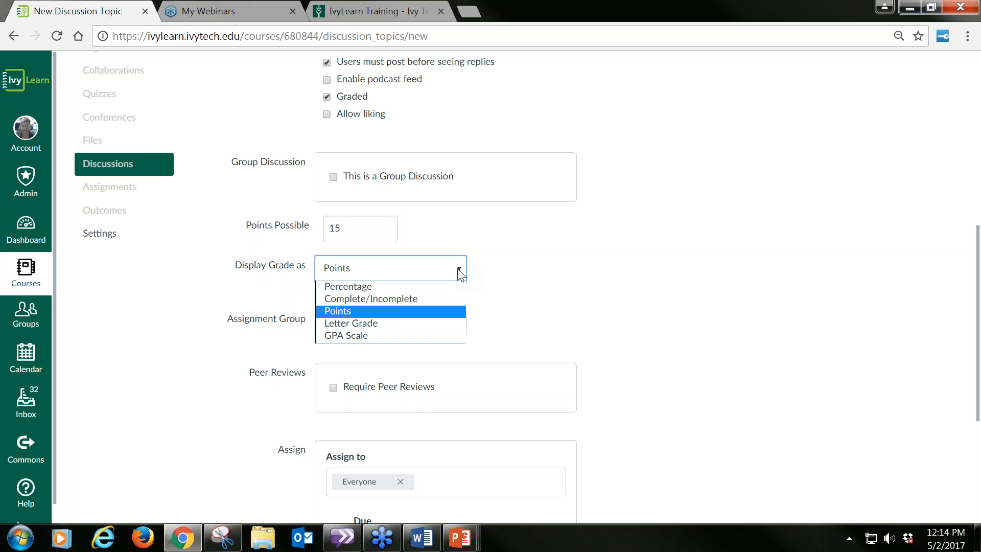
{"action": "left_click", "coordinate": [529, 282]}
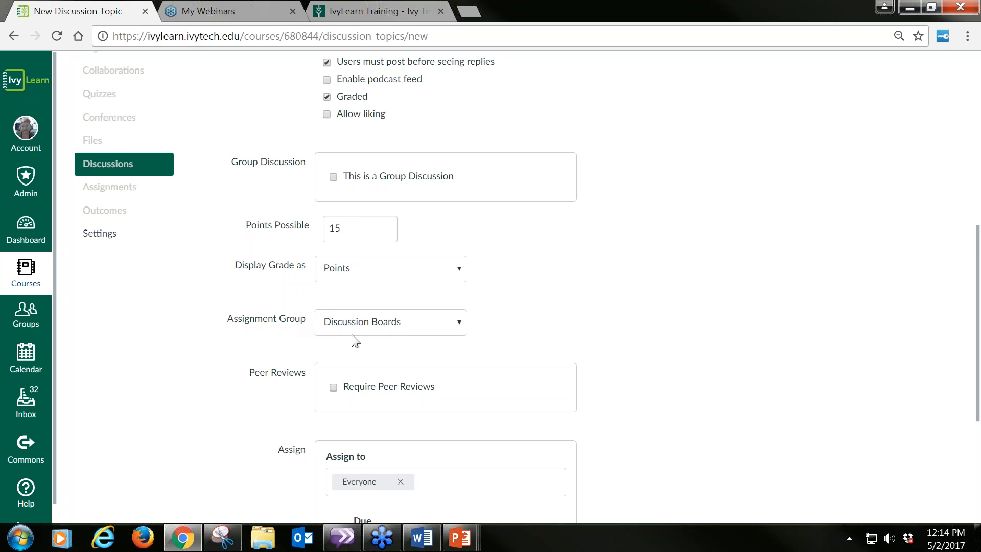
Step: Set the discussion's due date for everyone to May 16 at 11:59pm
{"action": "scroll", "coordinate": [618, 340], "scroll_direction": "down", "scroll_amount": 3}
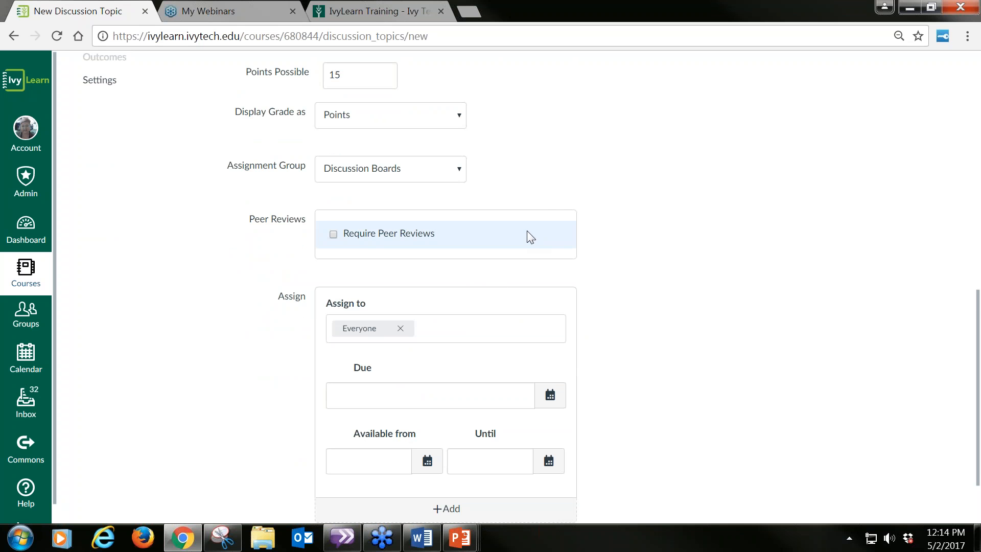
{"action": "scroll", "coordinate": [641, 258], "scroll_direction": "down", "scroll_amount": 2}
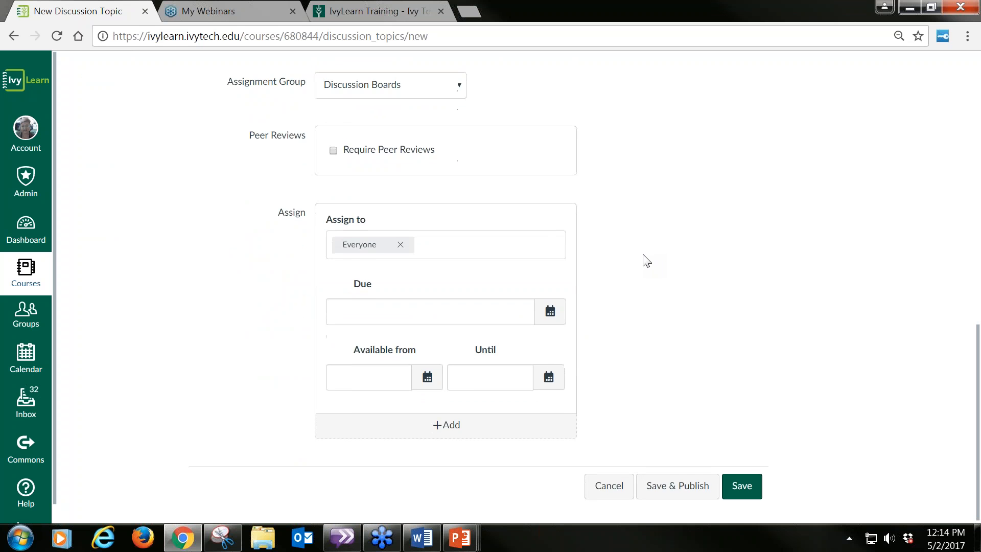
{"action": "left_click", "coordinate": [549, 309]}
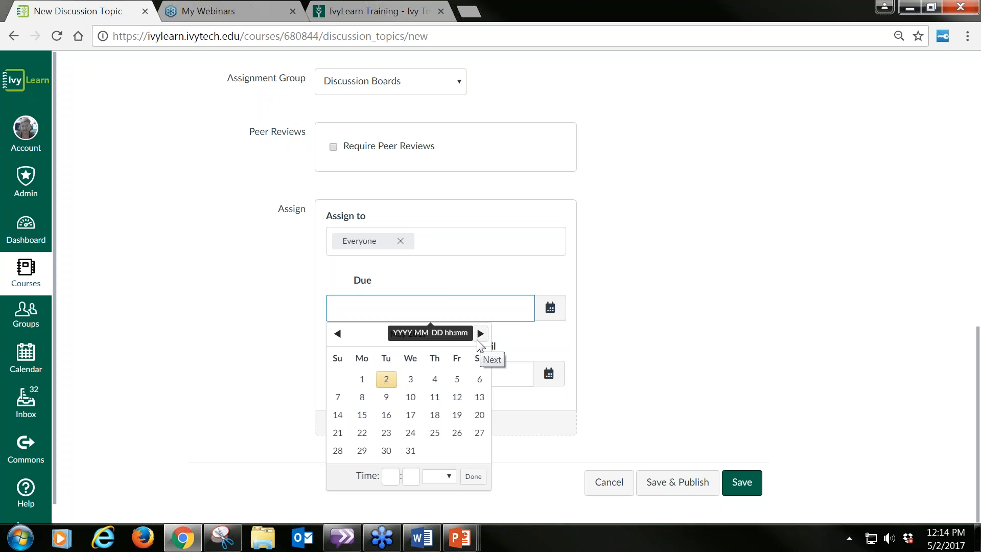
{"action": "left_click", "coordinate": [386, 417]}
{"action": "left_click", "coordinate": [672, 374]}
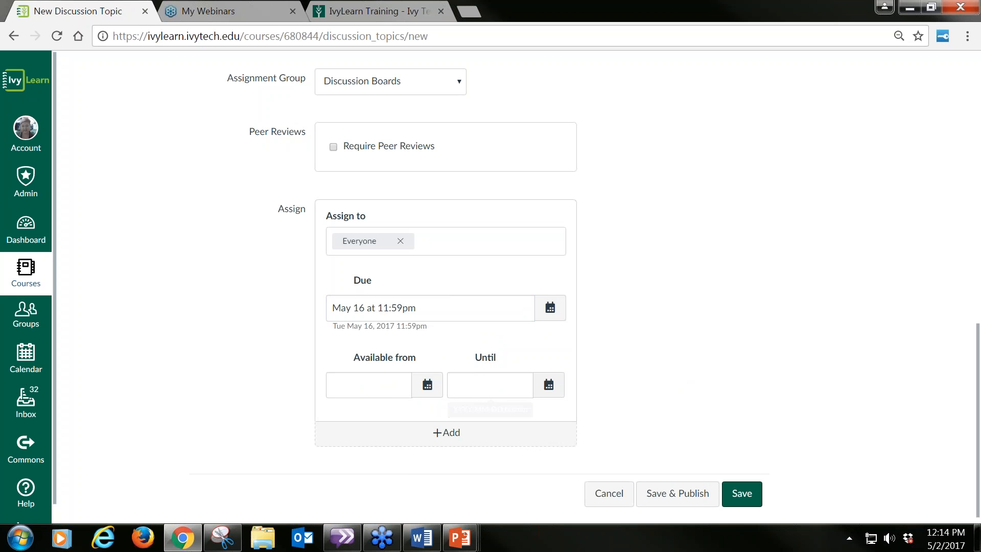
Step: Make the discussion available from May 9 at 12am until May 16 at 11:59pm
{"action": "left_click", "coordinate": [427, 397]}
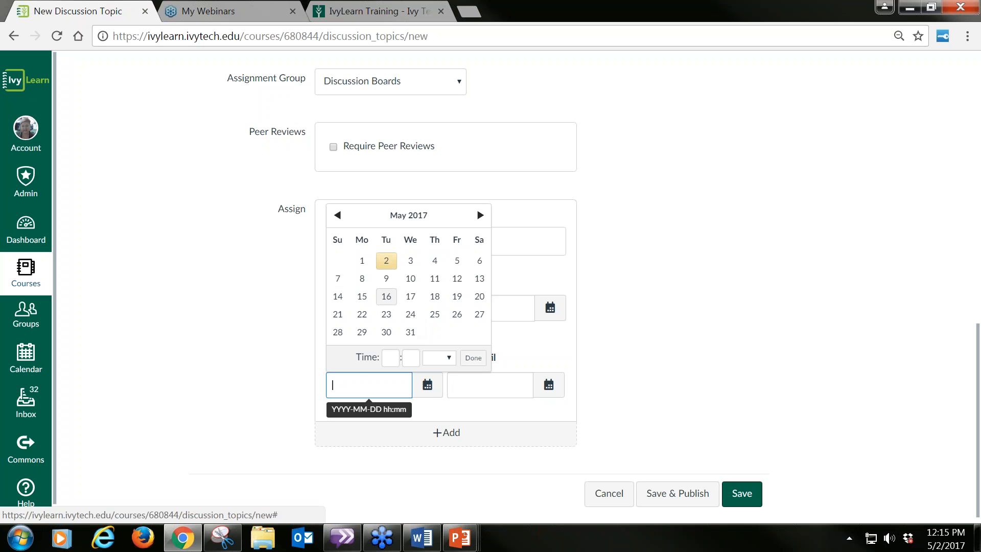
{"action": "left_click", "coordinate": [387, 279]}
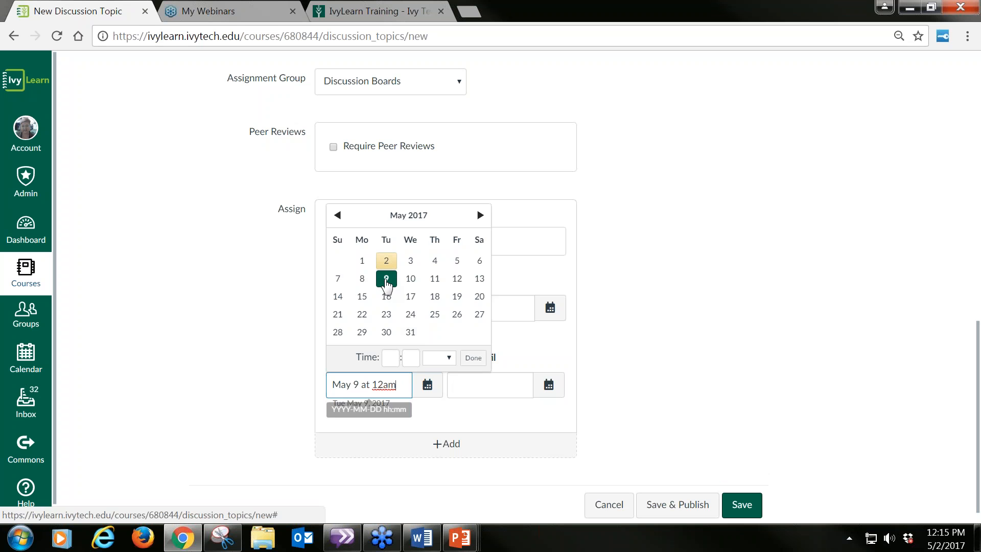
{"action": "left_click", "coordinate": [488, 381]}
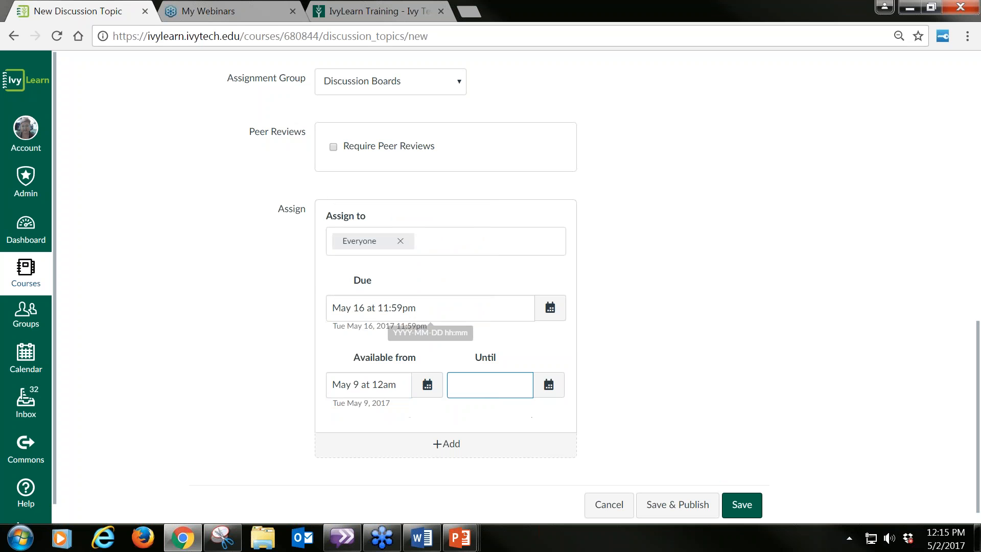
{"action": "left_click", "coordinate": [549, 385]}
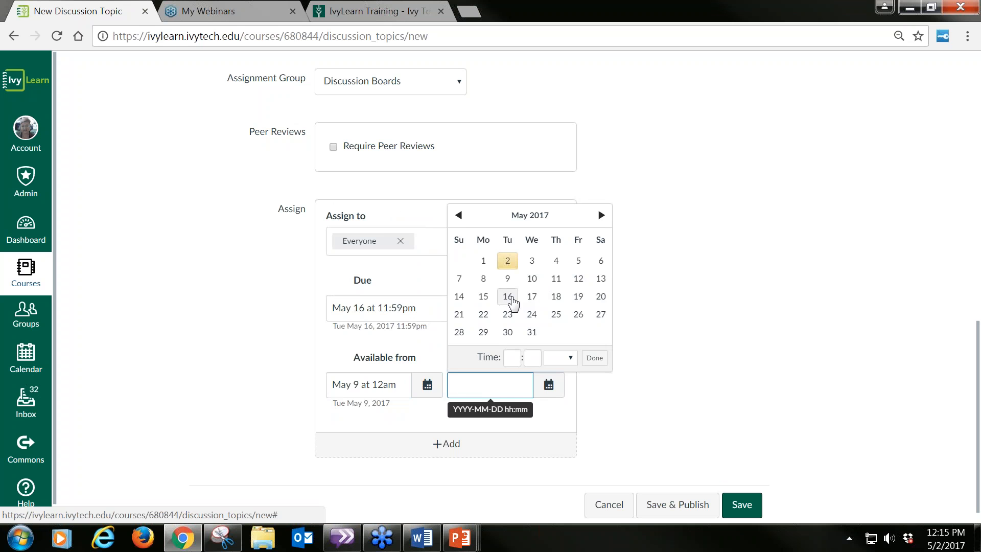
{"action": "left_click", "coordinate": [511, 301]}
{"action": "left_click", "coordinate": [693, 408]}
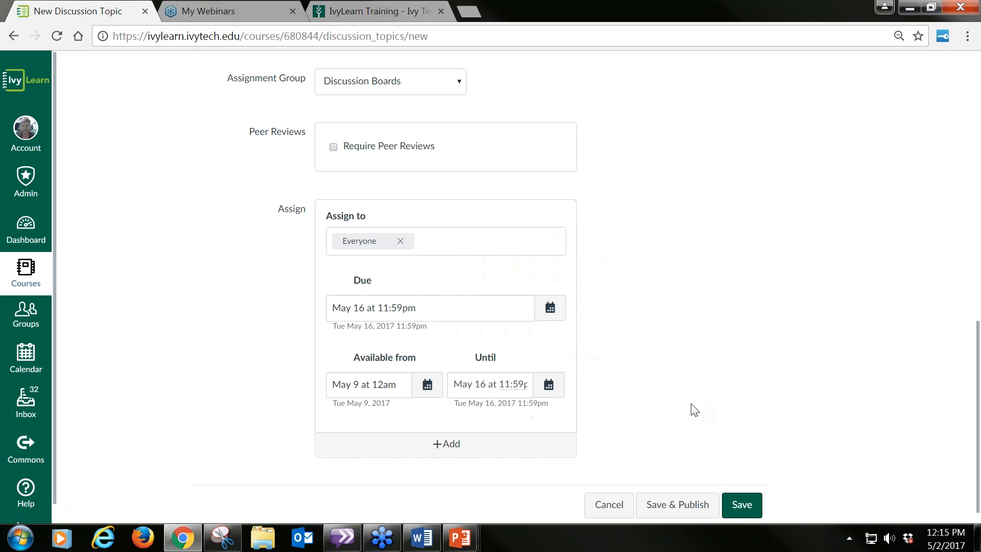
Step: Review the grading and assignment settings, and save and publish the discussion topic
{"action": "scroll", "coordinate": [694, 412], "scroll_direction": "down", "scroll_amount": 1}
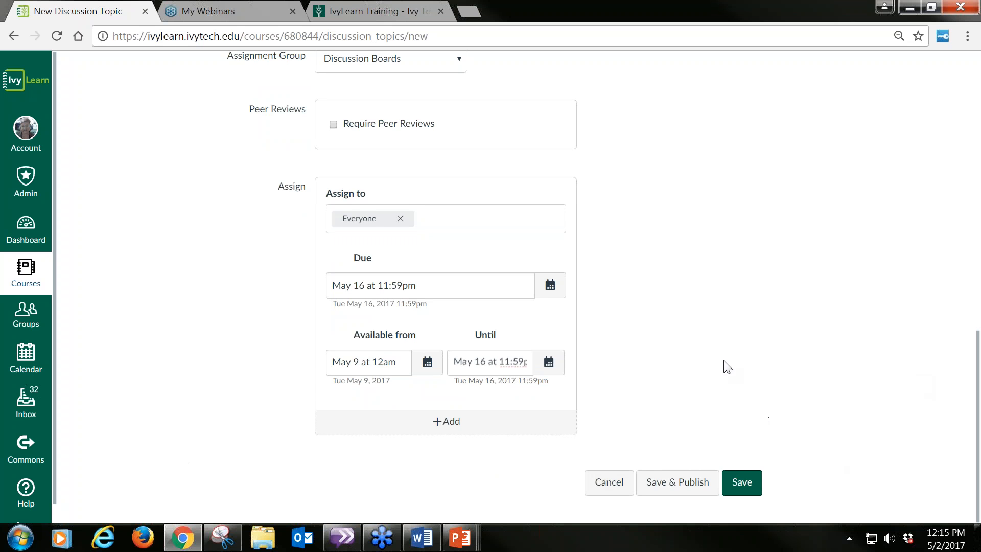
{"action": "scroll", "coordinate": [589, 370], "scroll_direction": "up", "scroll_amount": 5}
{"action": "scroll", "coordinate": [603, 369], "scroll_direction": "down", "scroll_amount": 4}
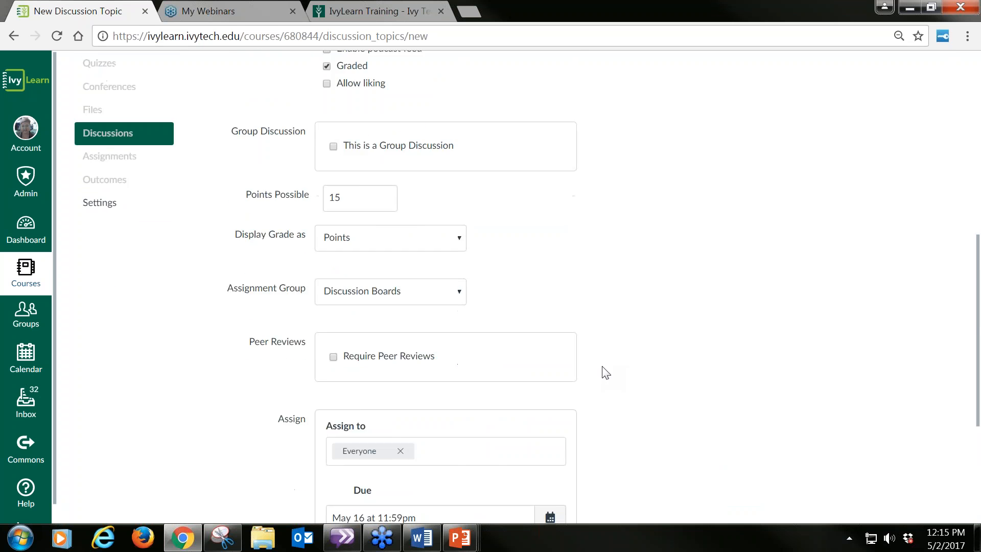
{"action": "scroll", "coordinate": [606, 372], "scroll_direction": "down", "scroll_amount": 1}
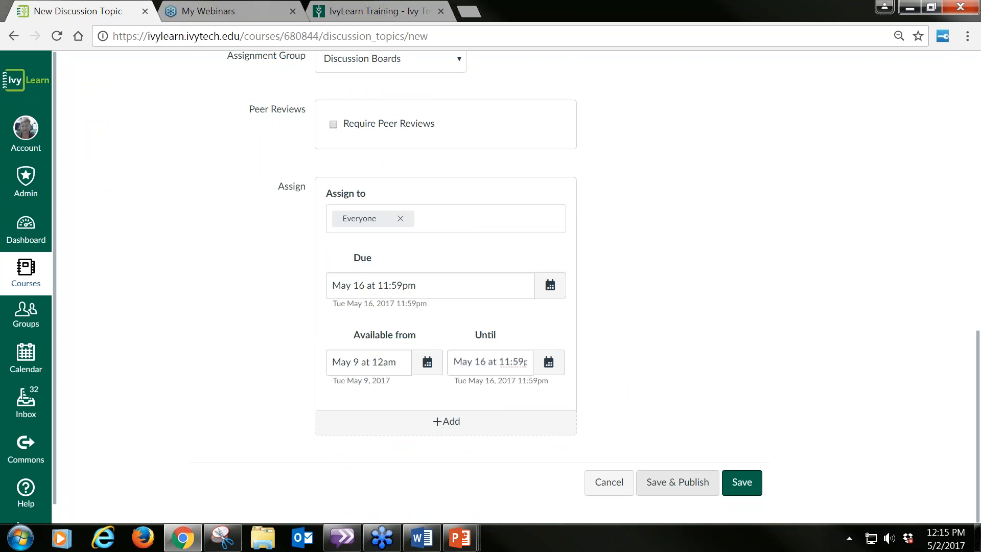
{"action": "left_click", "coordinate": [677, 482]}
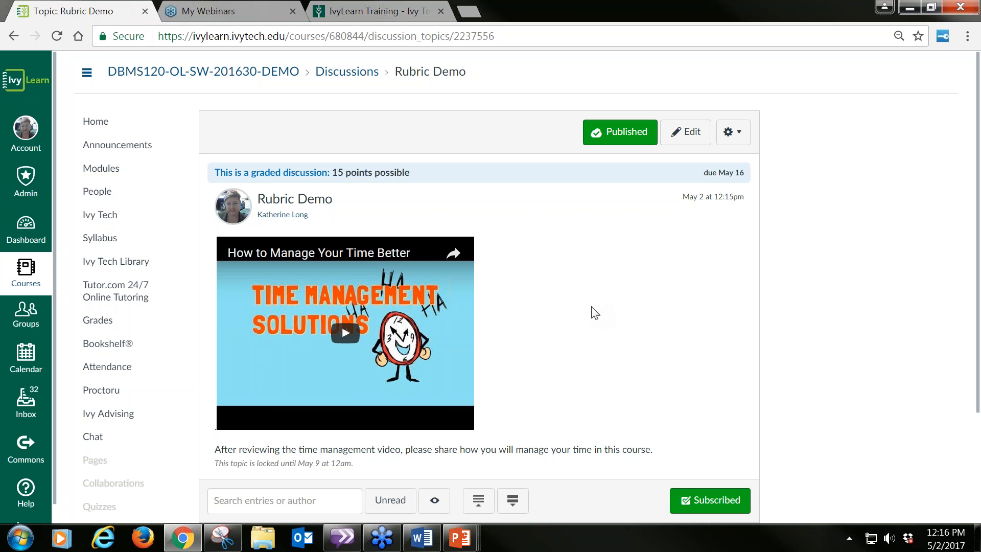
Step: Post the reply "I will use a top 10 to-do list and the IvyLearn Calendar for time management." to the Rubric Demo topic
{"action": "scroll", "coordinate": [593, 310], "scroll_direction": "down", "scroll_amount": 2}
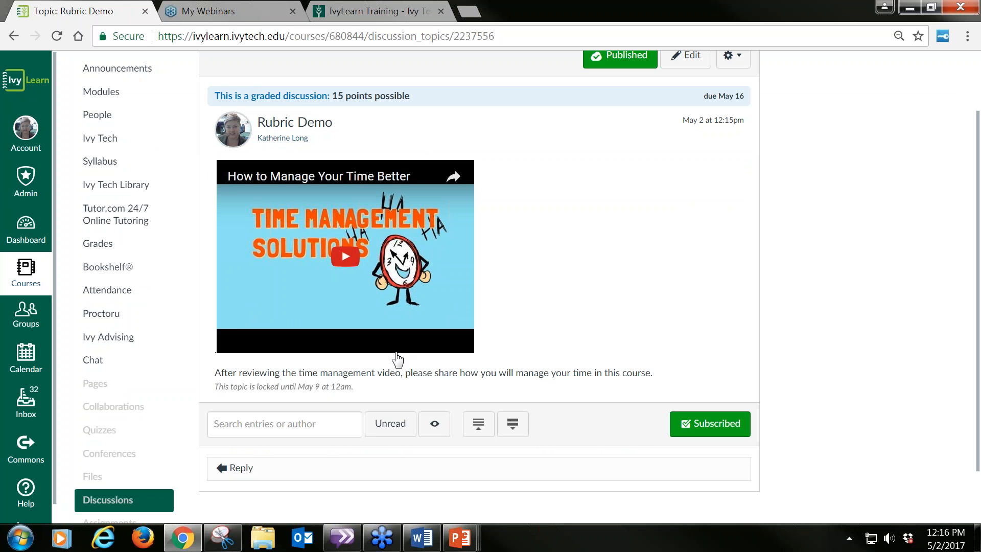
{"action": "scroll", "coordinate": [610, 365], "scroll_direction": "down", "scroll_amount": 1}
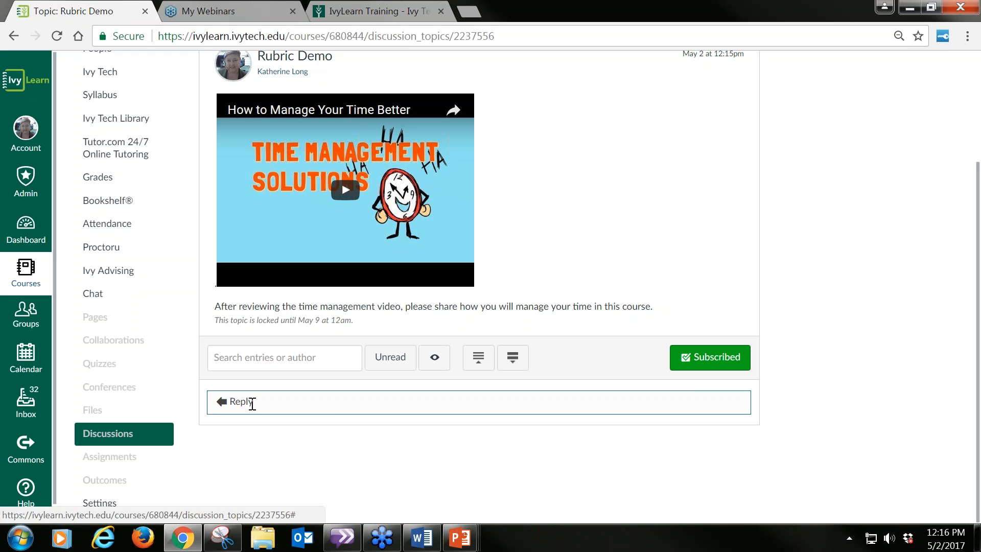
{"action": "left_click", "coordinate": [252, 403]}
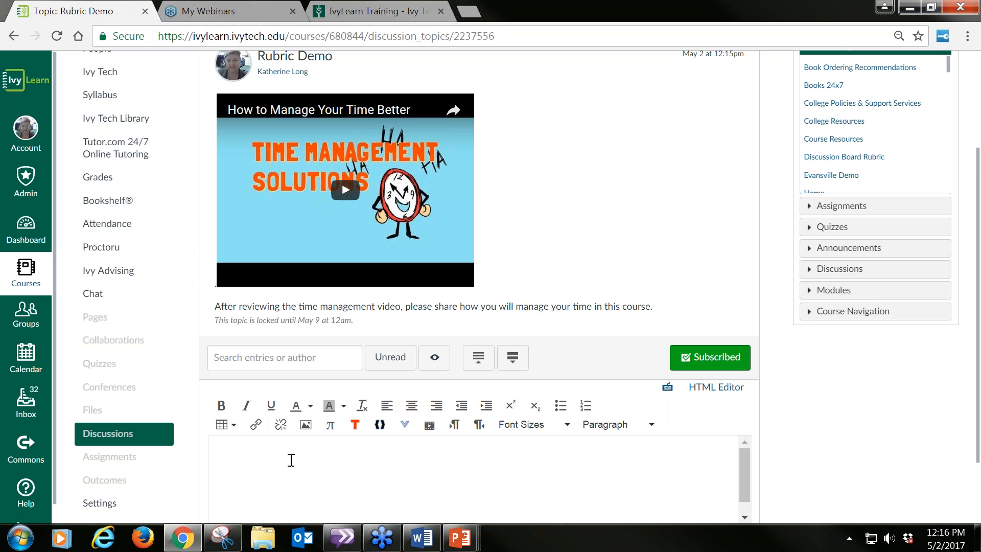
{"action": "type", "text": "I will use a top 10 to-d"}
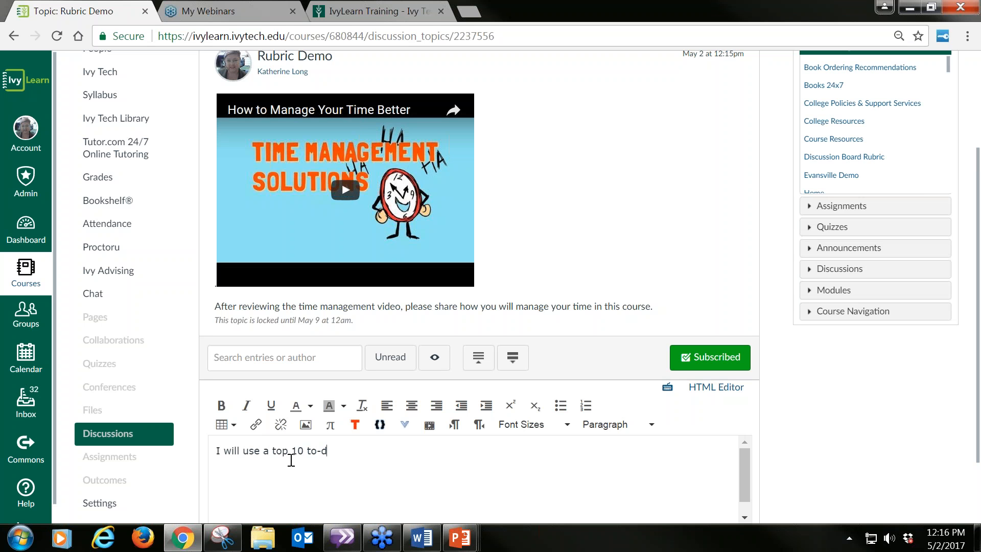
{"action": "type", "text": "o list and the IvyLearn Calendar for time management."}
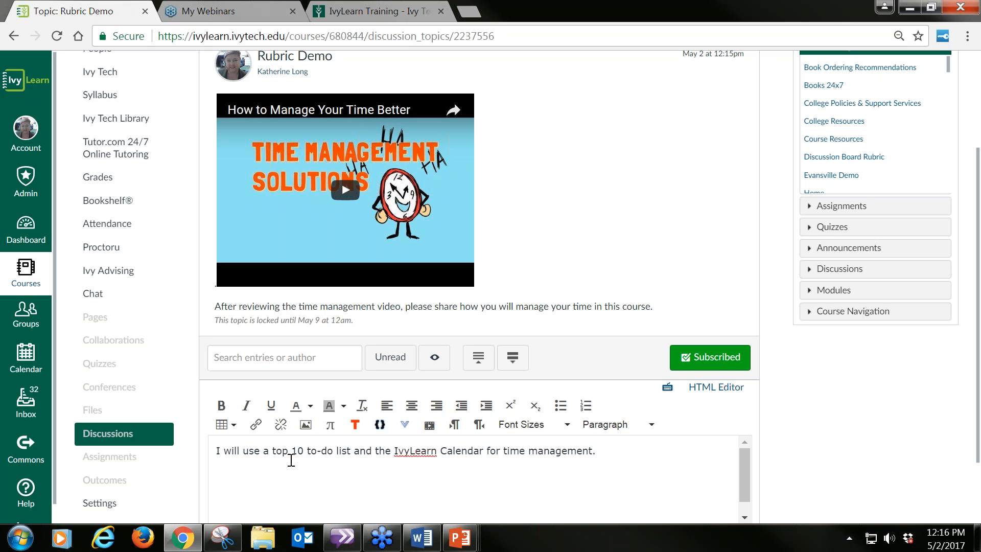
{"action": "scroll", "coordinate": [291, 459], "scroll_direction": "up", "scroll_amount": 1}
{"action": "scroll", "coordinate": [291, 460], "scroll_direction": "down", "scroll_amount": 1}
{"action": "scroll", "coordinate": [889, 380], "scroll_direction": "down", "scroll_amount": 2}
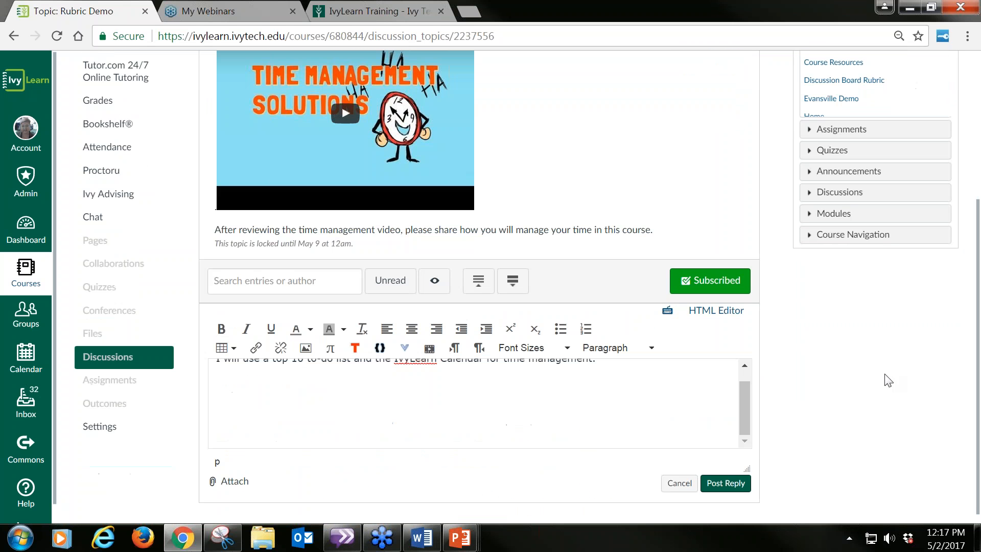
{"action": "left_click", "coordinate": [727, 483]}
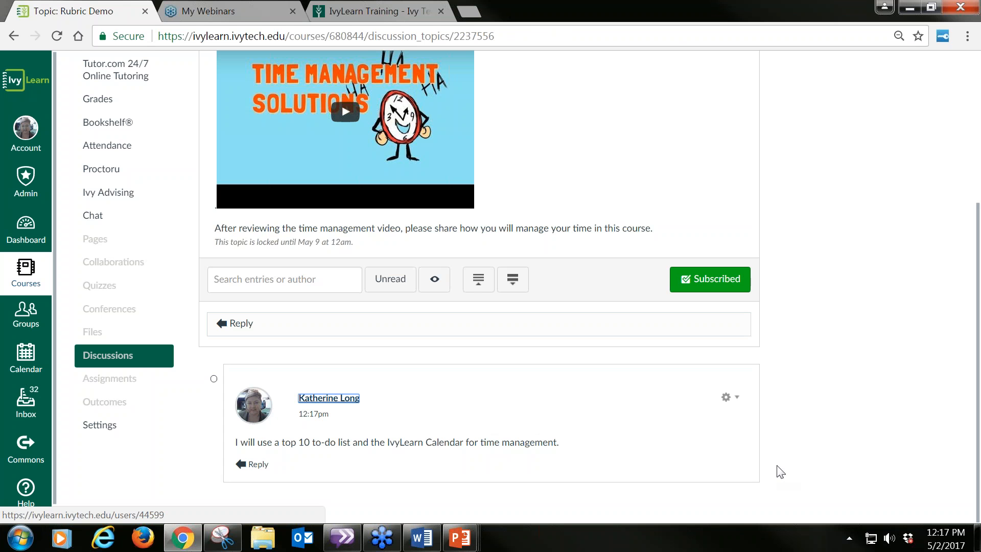
Step: Return to the course's discussion list and pin the Rubric Demo discussion
{"action": "scroll", "coordinate": [848, 469], "scroll_direction": "up", "scroll_amount": 5}
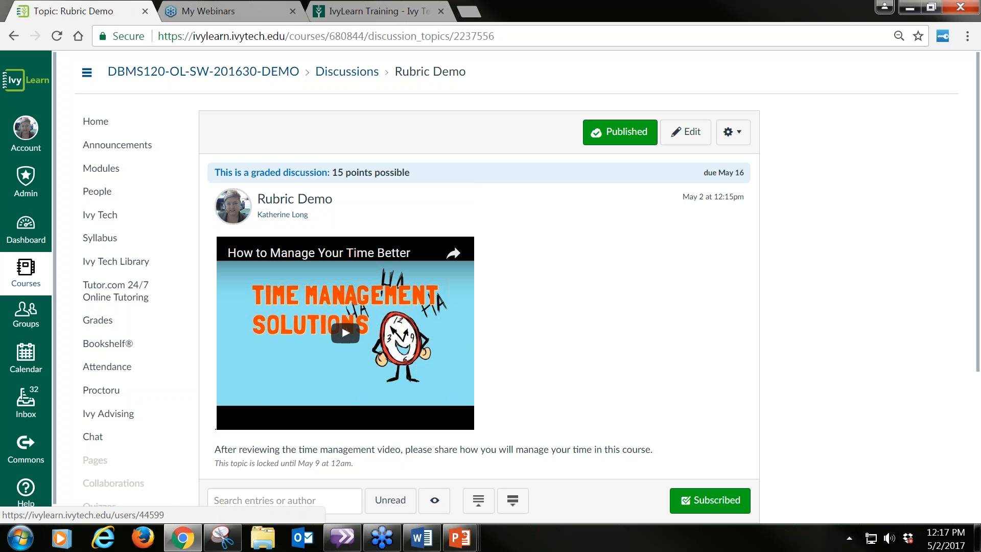
{"action": "left_click", "coordinate": [350, 74]}
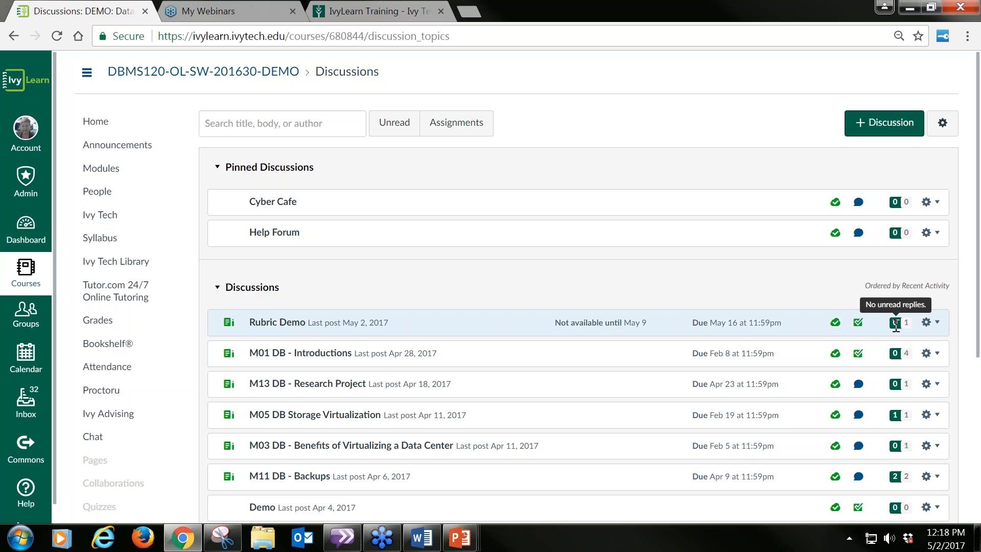
{"action": "left_click", "coordinate": [937, 326]}
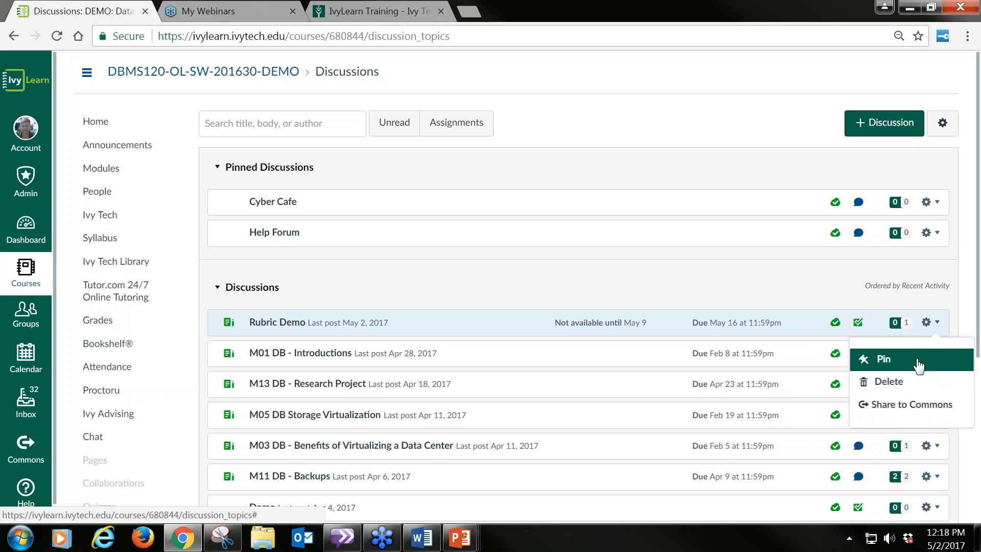
{"action": "left_click", "coordinate": [898, 364]}
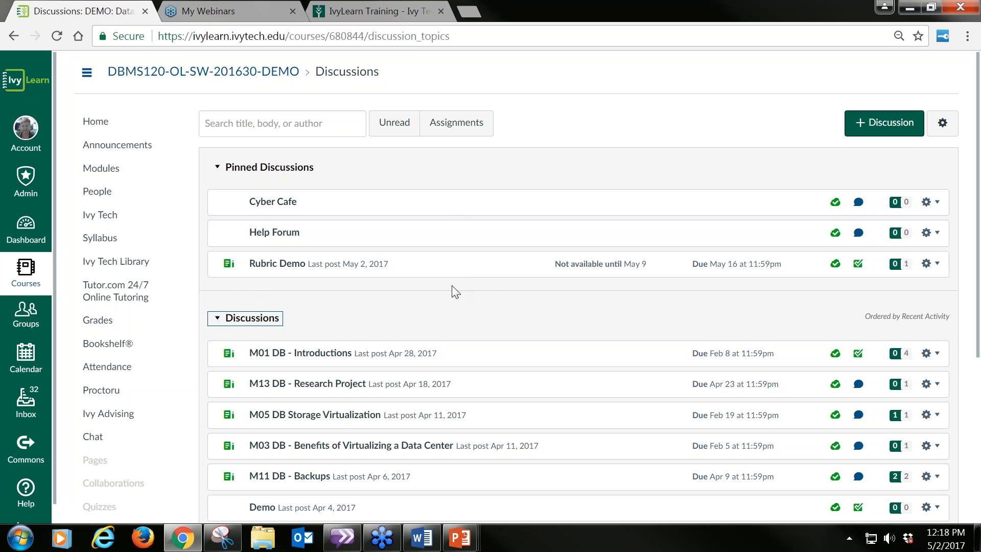
{"action": "left_click", "coordinate": [936, 263]}
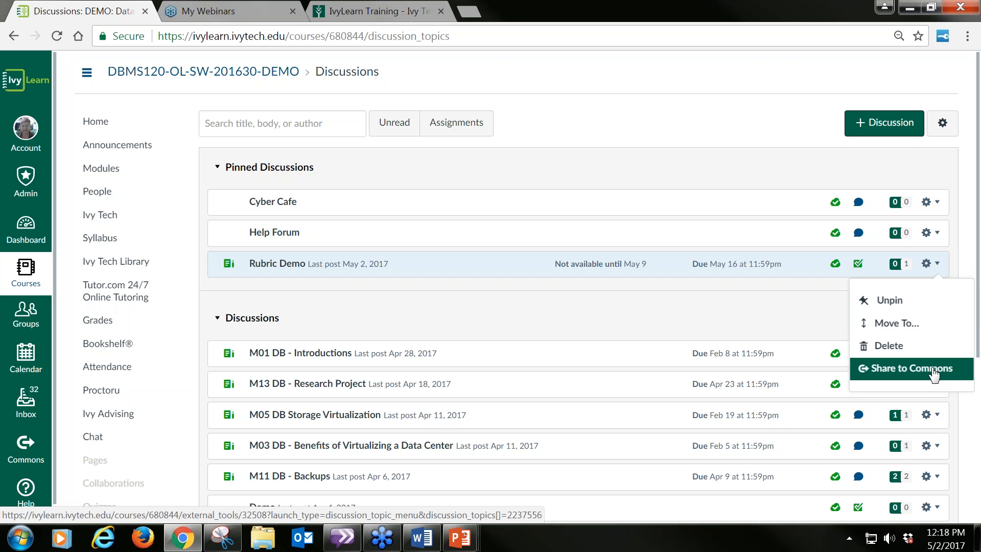
{"action": "left_click", "coordinate": [904, 331]}
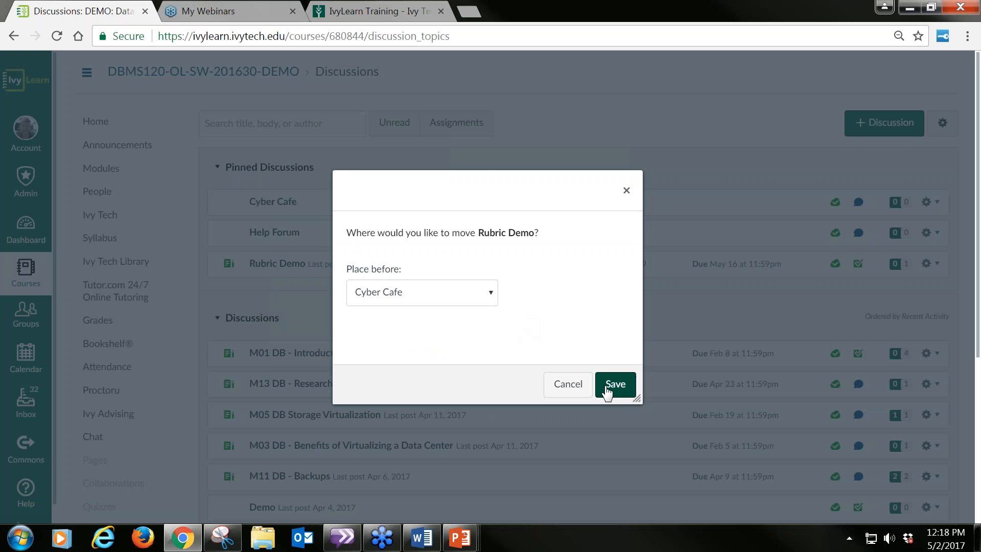
{"action": "left_click", "coordinate": [568, 384]}
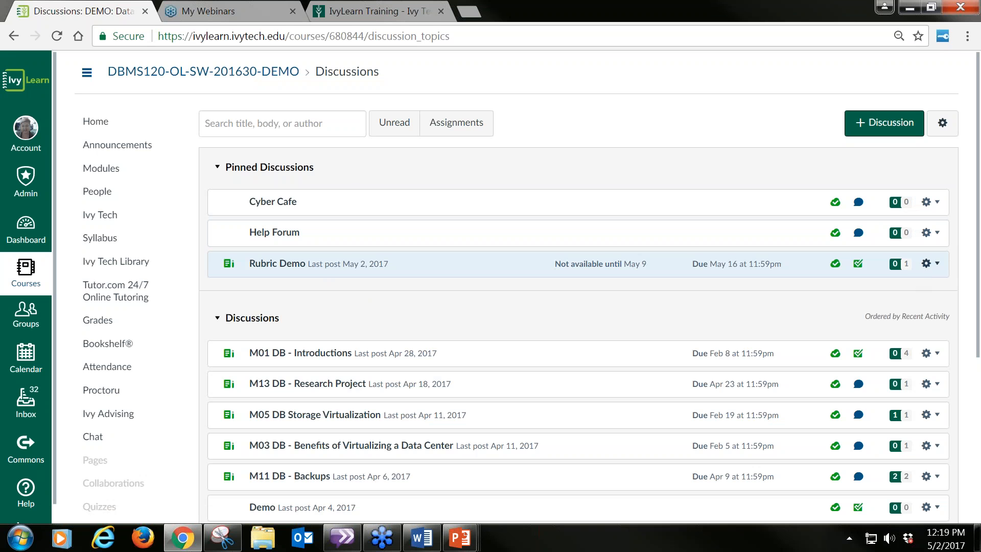
Step: Unpin the Rubric Demo discussion
{"action": "left_click", "coordinate": [939, 266]}
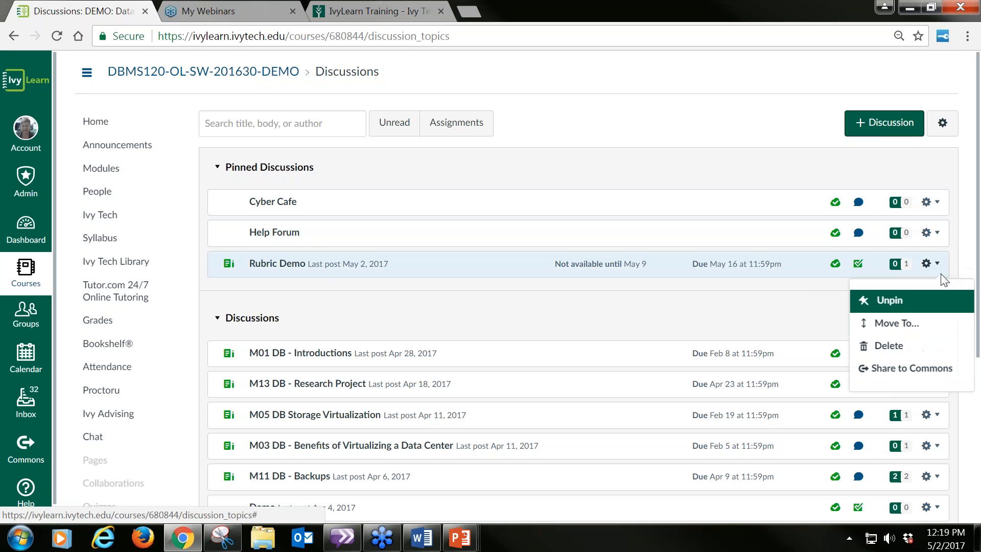
{"action": "left_click", "coordinate": [922, 307]}
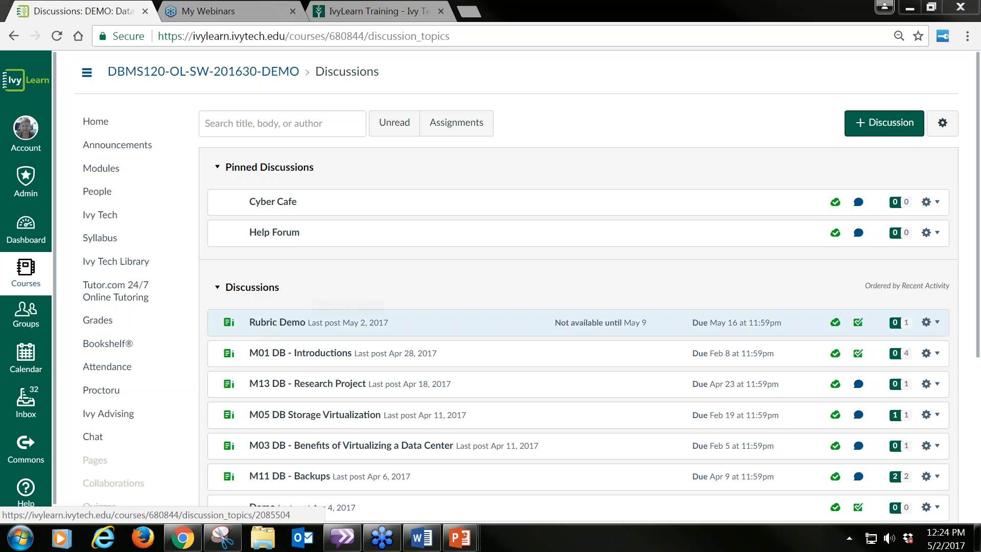
Step: Check the media recording options in the Rubric Demo discussion's editor and return to the topic without saving
{"action": "left_click", "coordinate": [283, 327]}
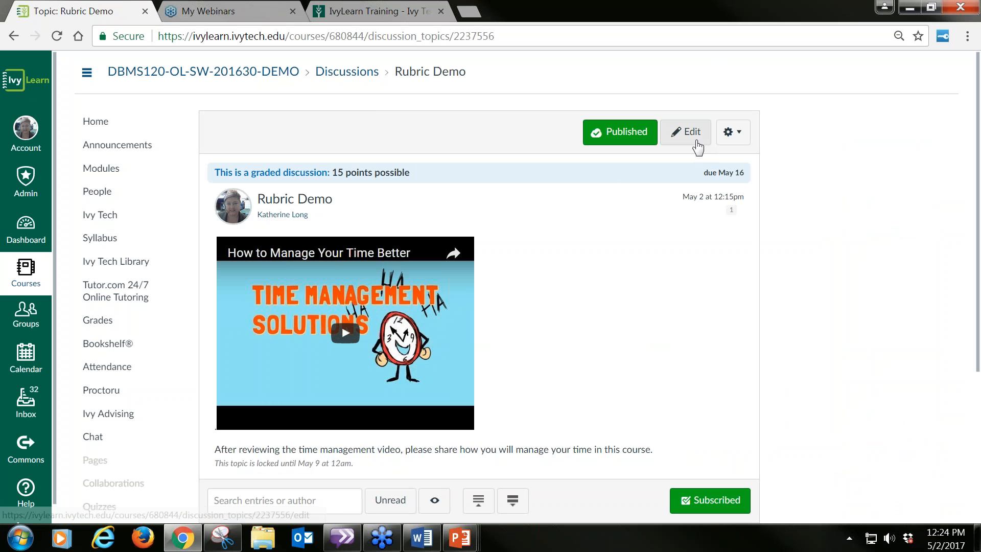
{"action": "left_click", "coordinate": [693, 134]}
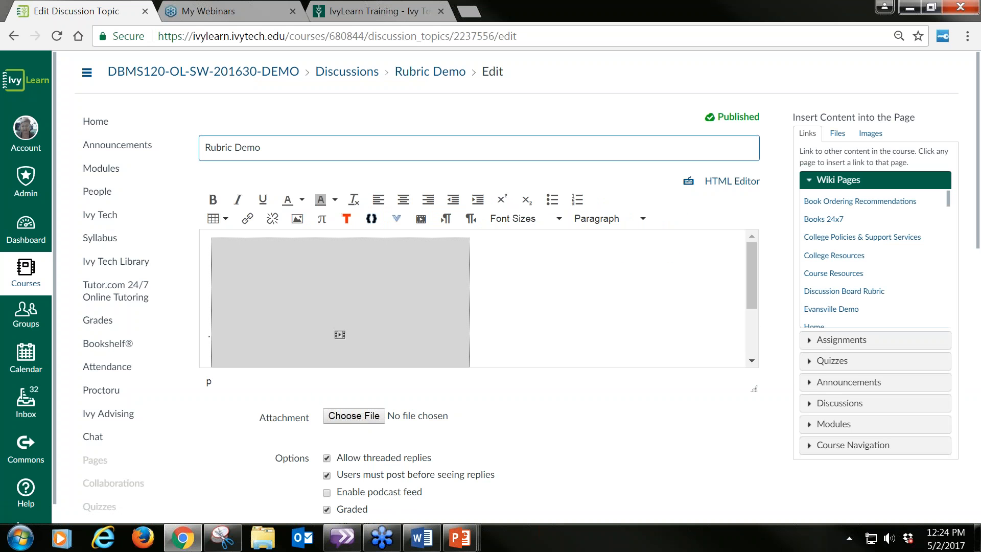
{"action": "left_click", "coordinate": [421, 220]}
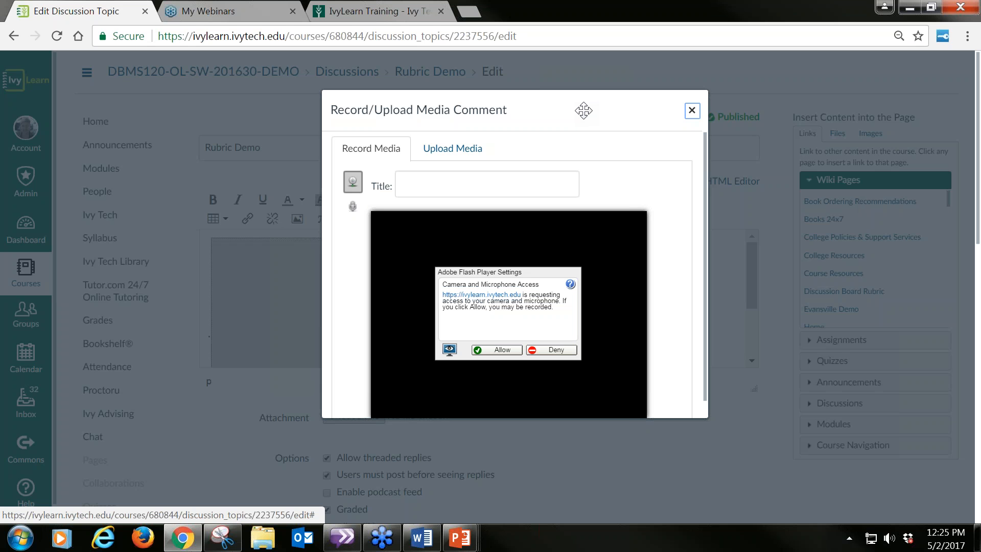
{"action": "left_click", "coordinate": [692, 115]}
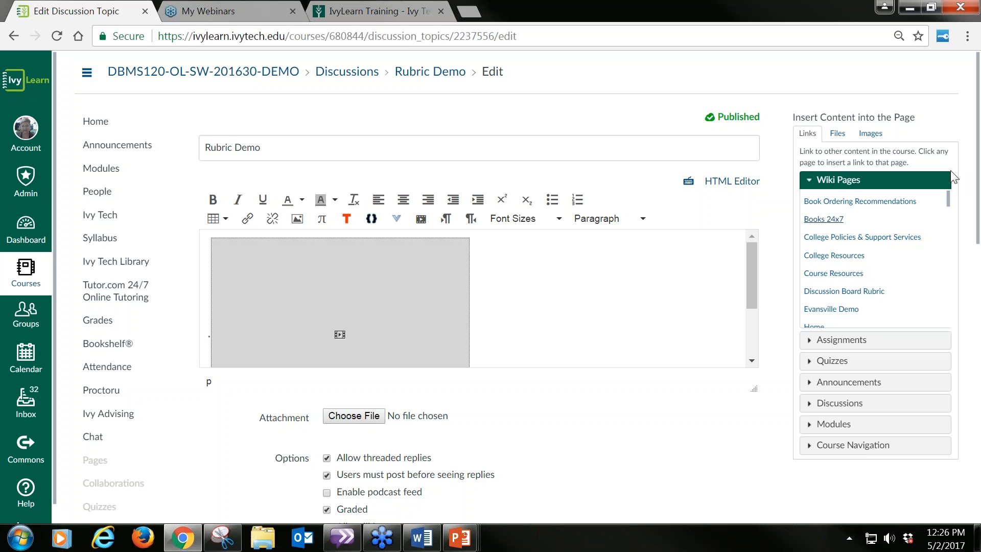
{"action": "mouse_move", "coordinate": [977, 152]}
{"action": "left_mouse_down"}
{"action": "mouse_move", "coordinate": [978, 161]}
{"action": "mouse_move", "coordinate": [972, 134]}
{"action": "left_mouse_up"}
{"action": "left_click", "coordinate": [431, 73]}
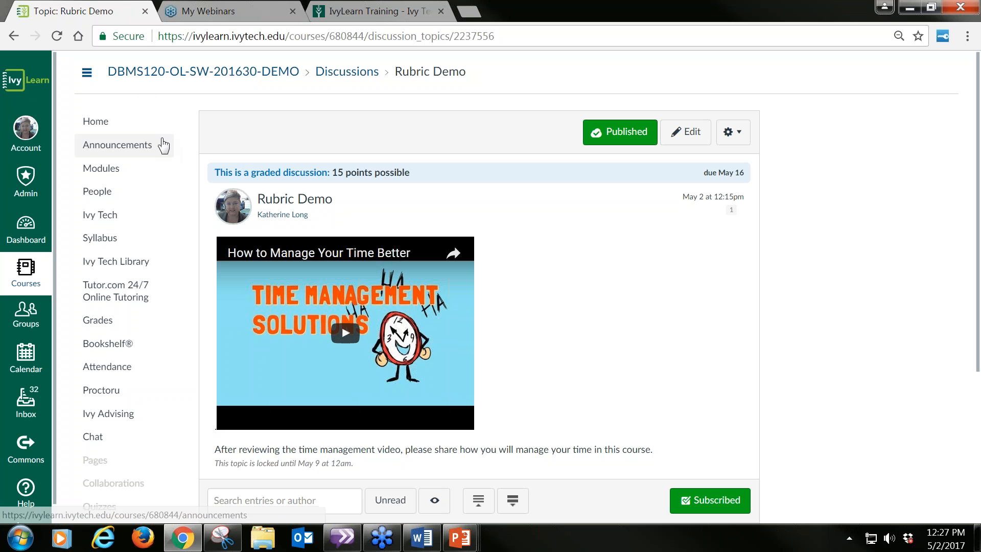
Step: Go to the course's rubric management through Outcomes and start a new rubric
{"action": "scroll", "coordinate": [171, 199], "scroll_direction": "down", "scroll_amount": 3}
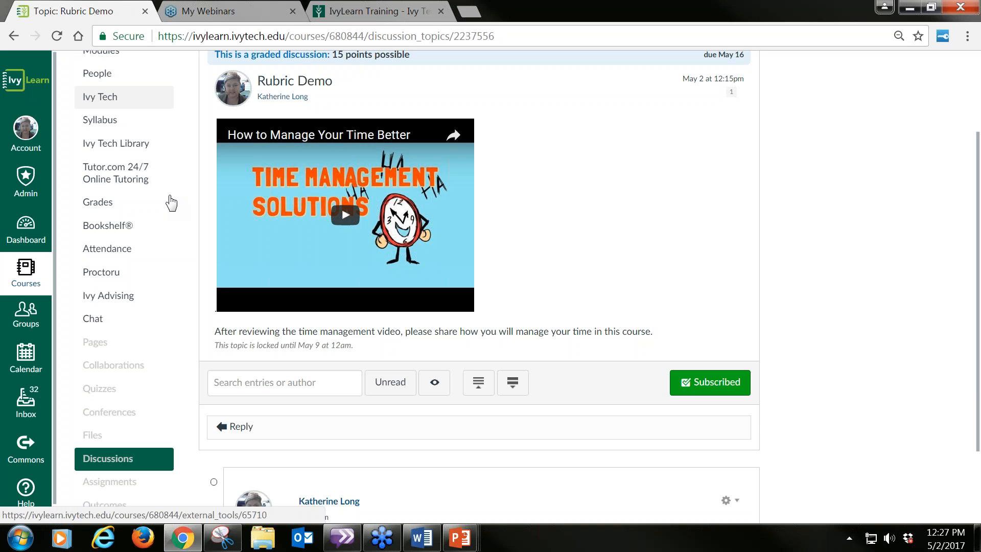
{"action": "scroll", "coordinate": [151, 442], "scroll_direction": "down", "scroll_amount": 2}
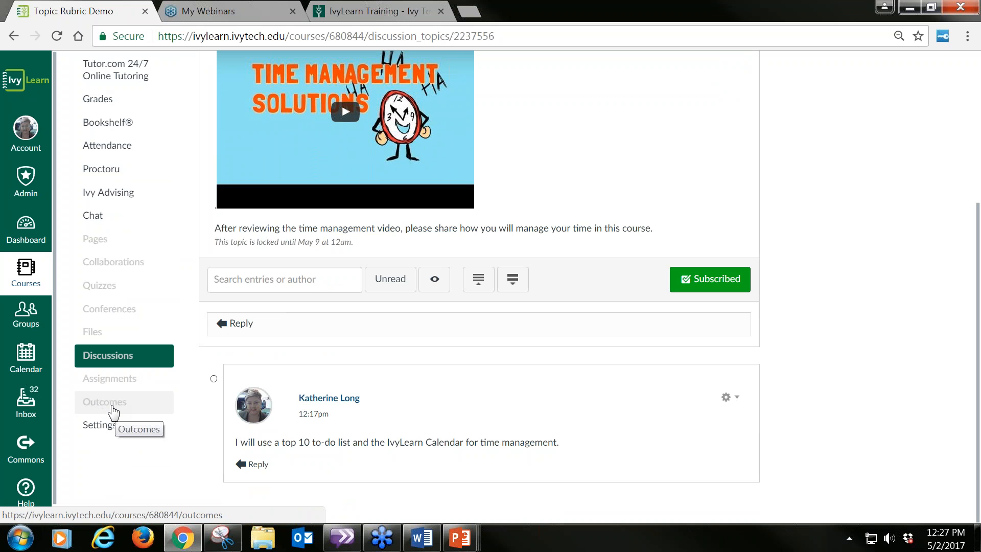
{"action": "left_click", "coordinate": [111, 408]}
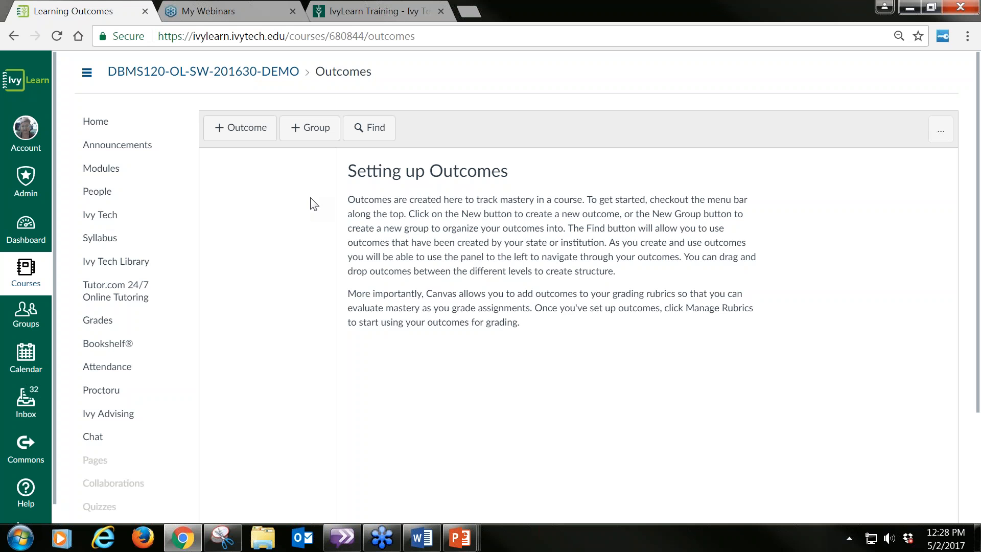
{"action": "left_click", "coordinate": [940, 141]}
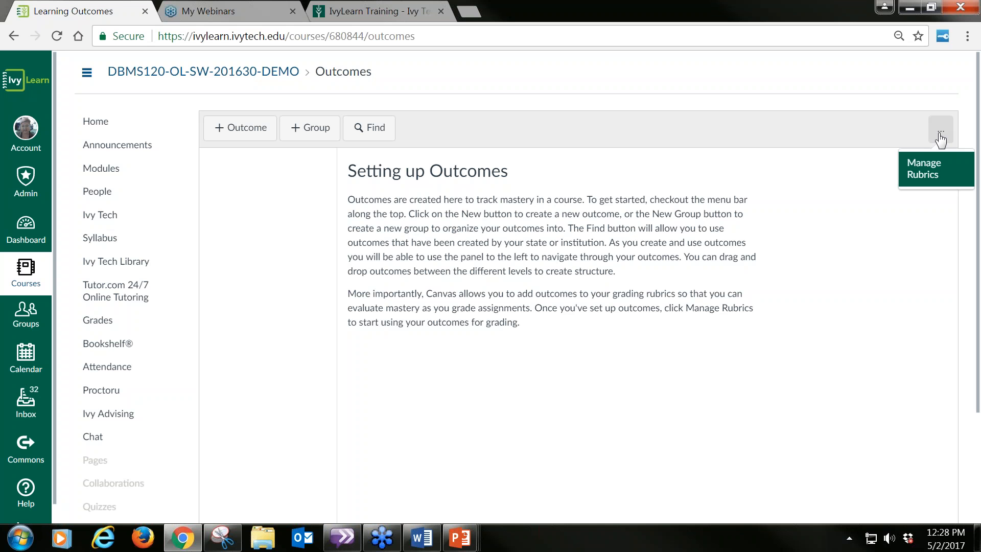
{"action": "left_click", "coordinate": [932, 173]}
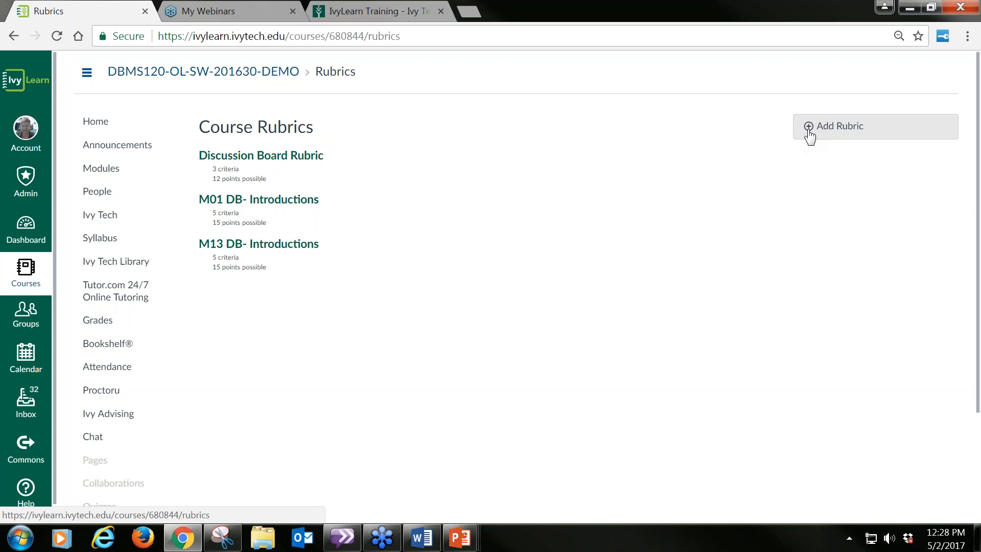
{"action": "left_click", "coordinate": [841, 129]}
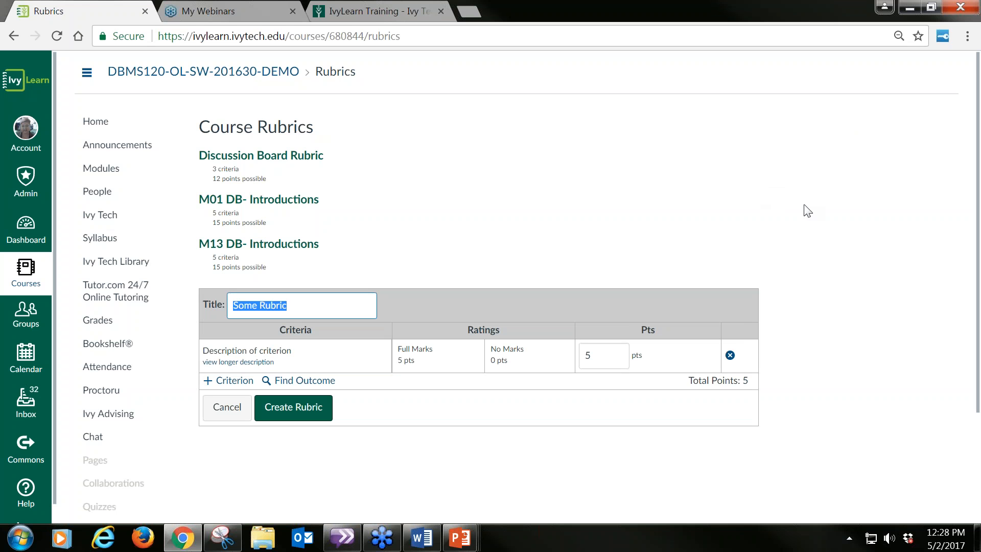
{"action": "scroll", "coordinate": [846, 220], "scroll_direction": "down", "scroll_amount": 1}
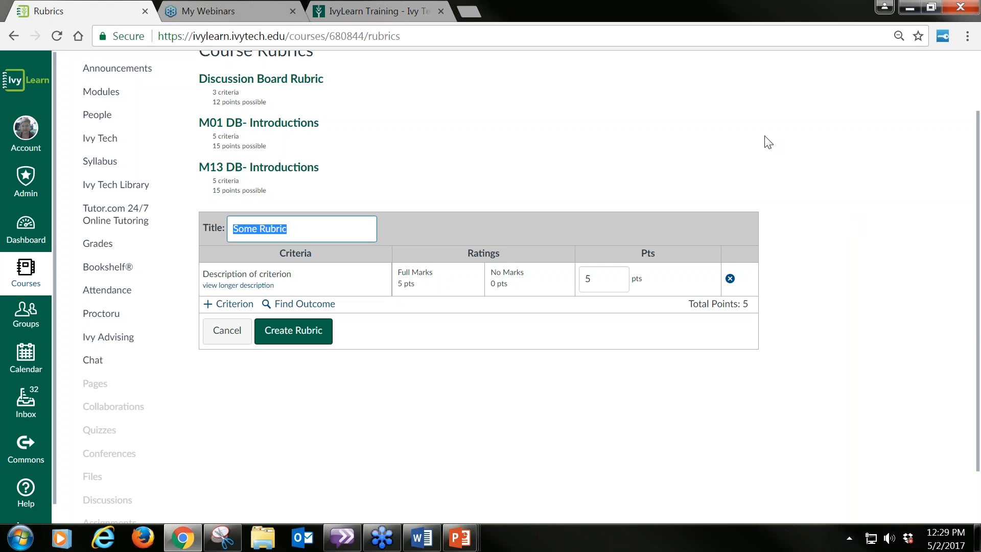
{"action": "left_click", "coordinate": [692, 180]}
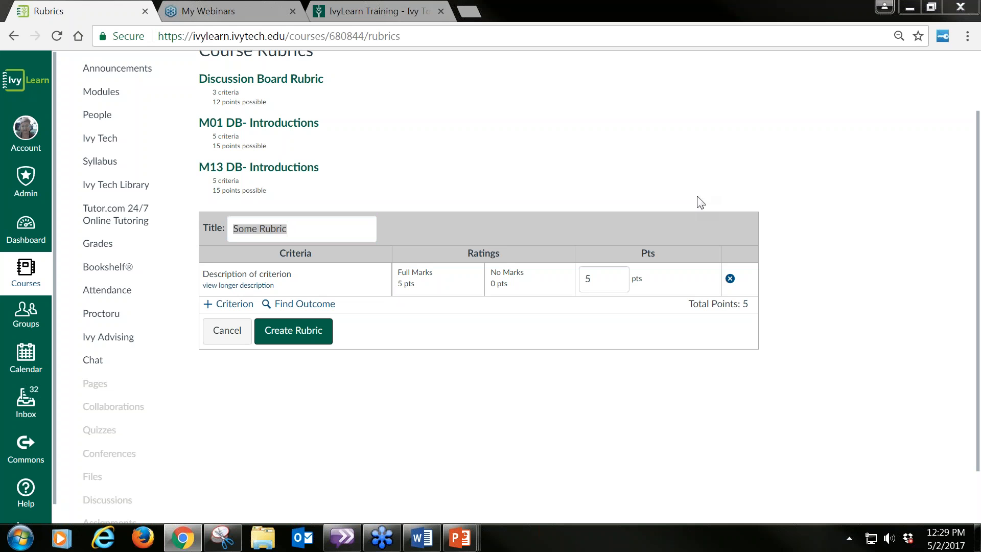
Step: Title the new rubric "Rubric Demo"
{"action": "left_click_drag", "start_coordinate": [317, 226], "coordinate": [189, 230]}
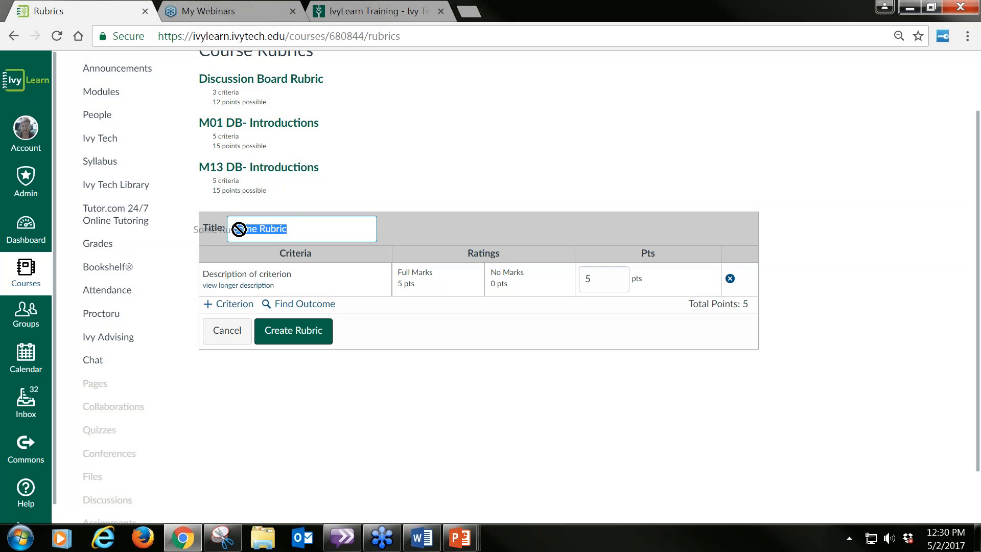
{"action": "left_click", "coordinate": [266, 225]}
{"action": "left_click_drag", "start_coordinate": [292, 229], "coordinate": [227, 227]}
{"action": "type", "text": "Rubric Se"}
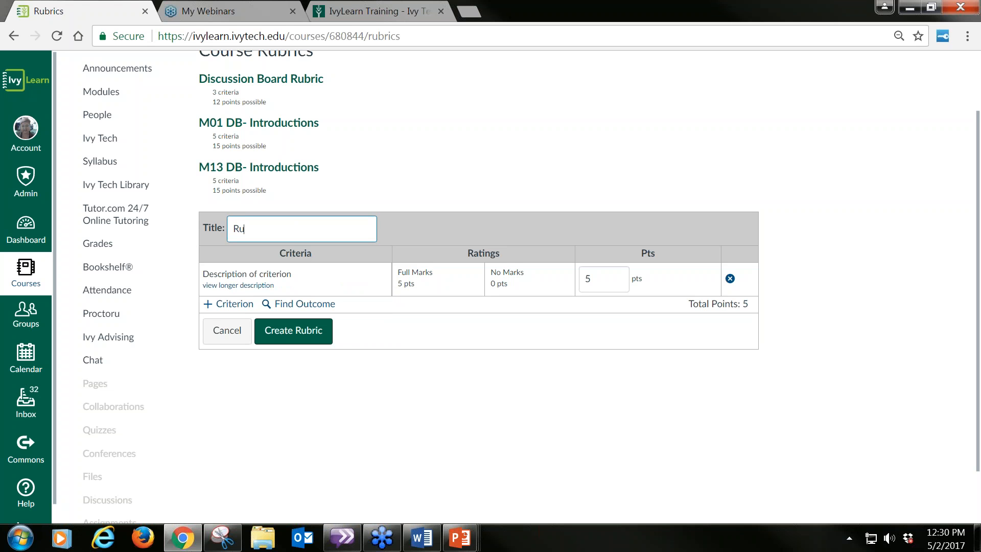
{"action": "key", "text": "BackSpace"}
{"action": "key", "text": "BackSpace"}
{"action": "type", "text": "Do"}
{"action": "key", "text": "BackSpace"}
{"action": "type", "text": "emo"}
Step: Set the first criterion's maximum score to 3 points
{"action": "mouse_move", "coordinate": [335, 277]}
{"action": "mouse_move", "coordinate": [479, 265]}
{"action": "left_click", "coordinate": [594, 280]}
{"action": "type", "text": "3"}
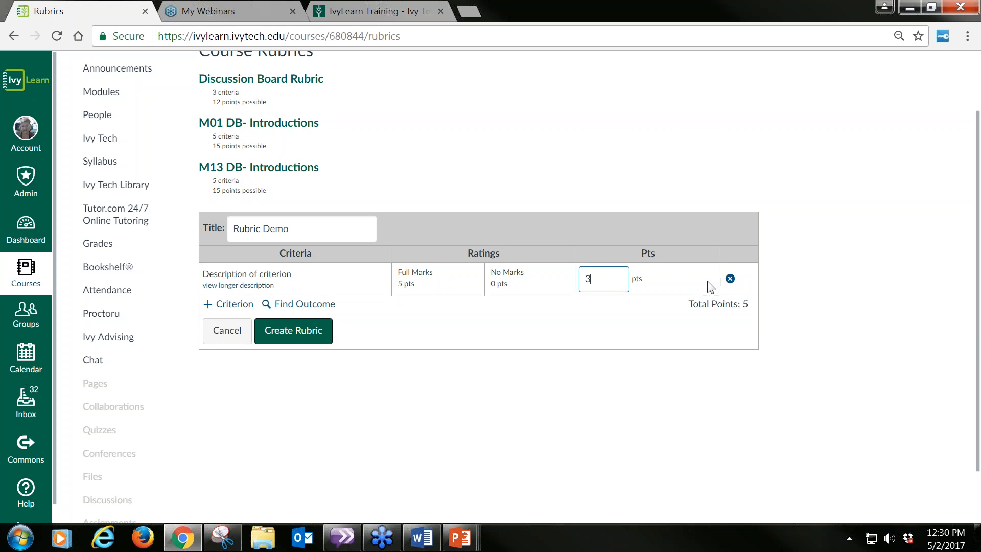
{"action": "left_click", "coordinate": [661, 284]}
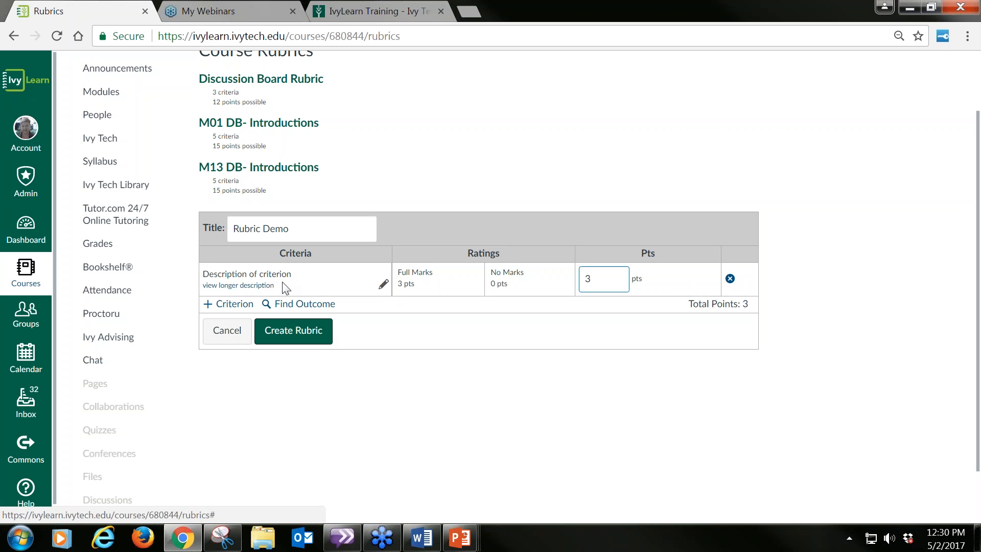
Step: Change the first criterion's description to "Team Building"
{"action": "left_click", "coordinate": [382, 287]}
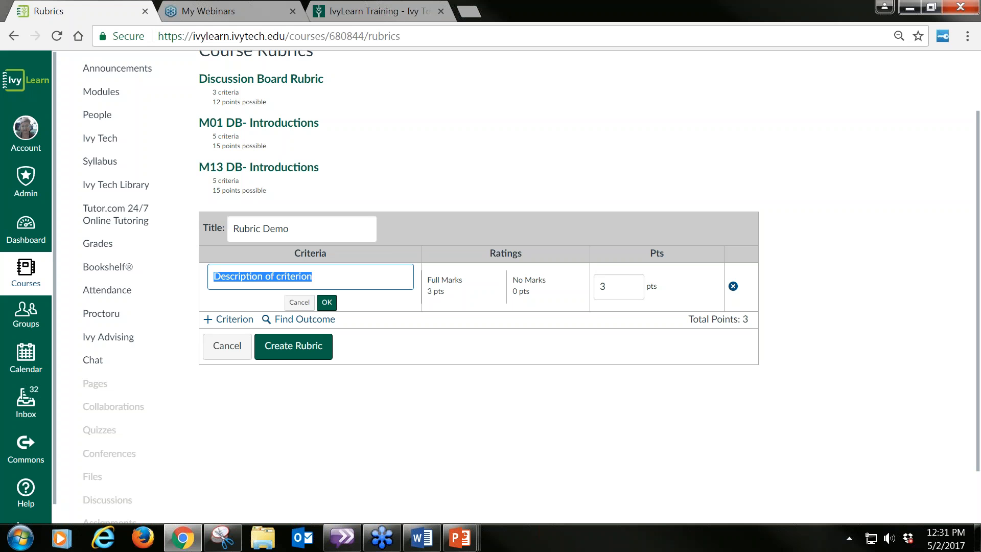
{"action": "type", "text": "Ta"}
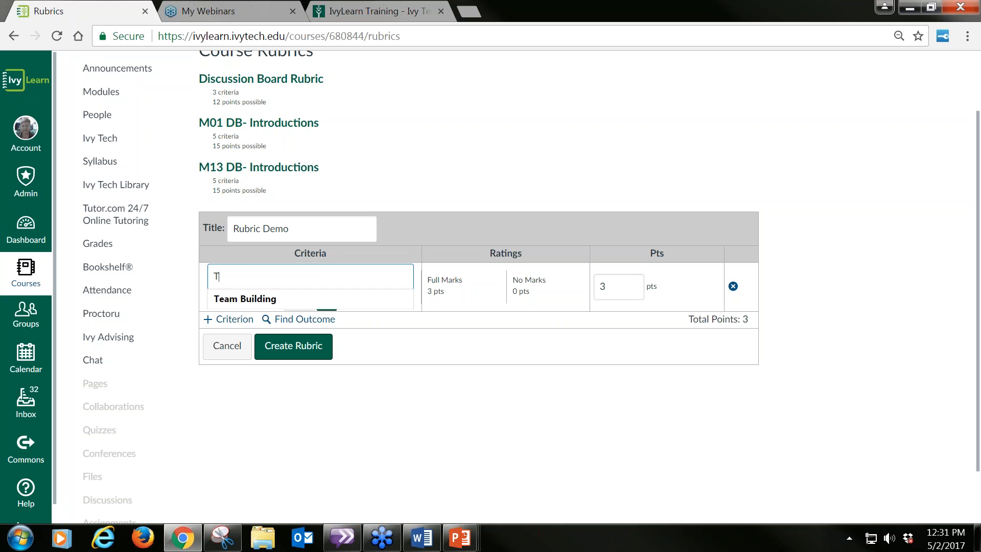
{"action": "key", "text": "BackSpace"}
{"action": "type", "text": "eam Building"}
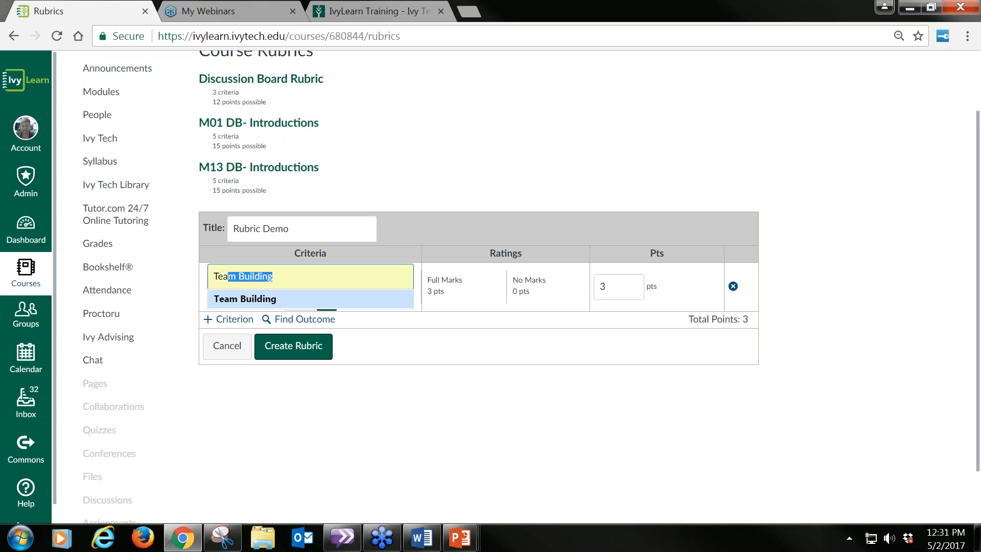
{"action": "left_click", "coordinate": [275, 301]}
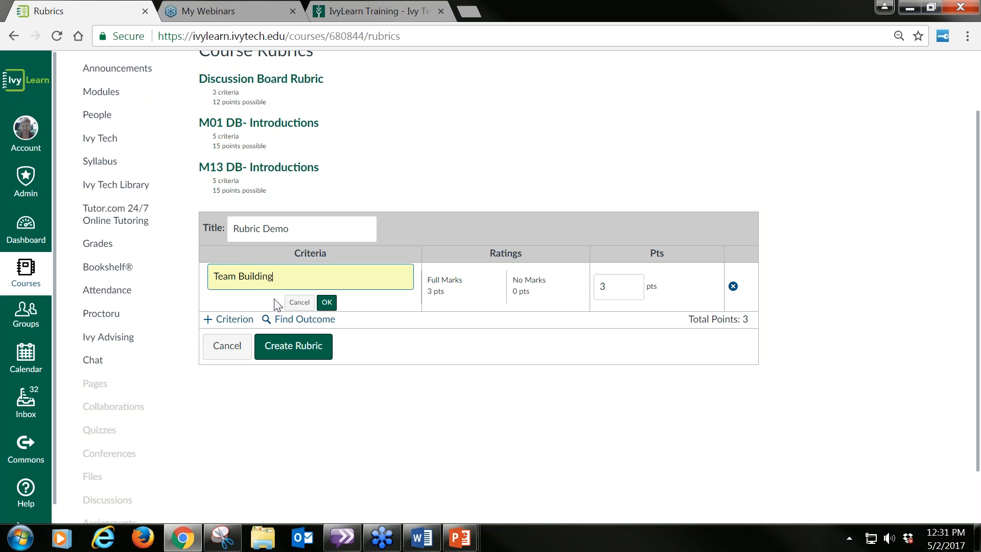
{"action": "left_click", "coordinate": [326, 302]}
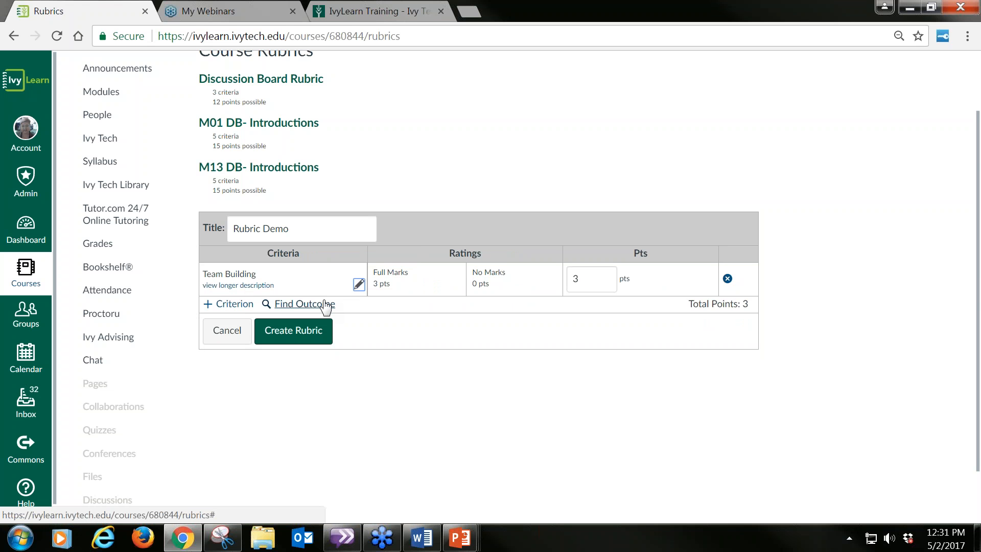
Step: Add the long description "Criterion description." to the Team Building criterion
{"action": "left_click", "coordinate": [227, 286]}
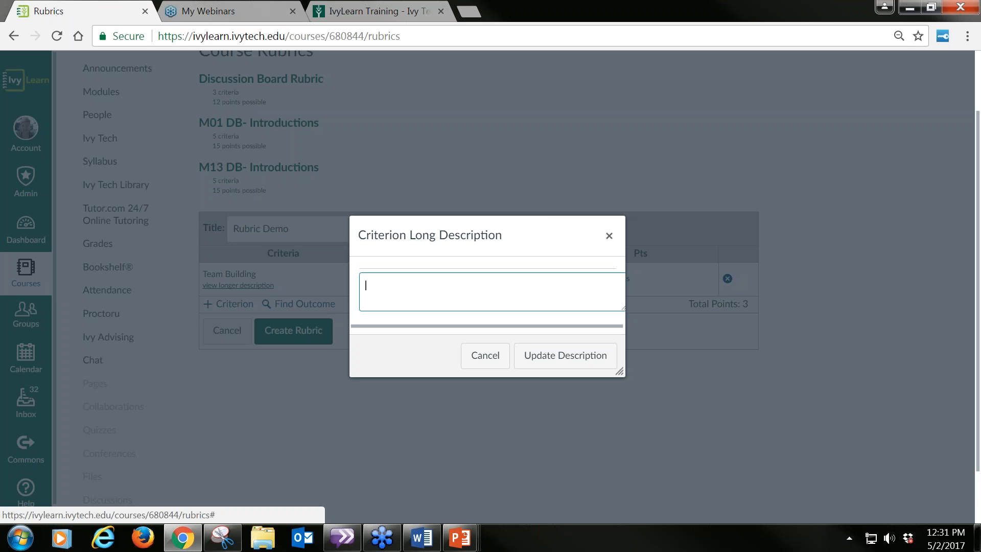
{"action": "type", "text": "Criterion description."}
{"action": "left_click", "coordinate": [549, 367]}
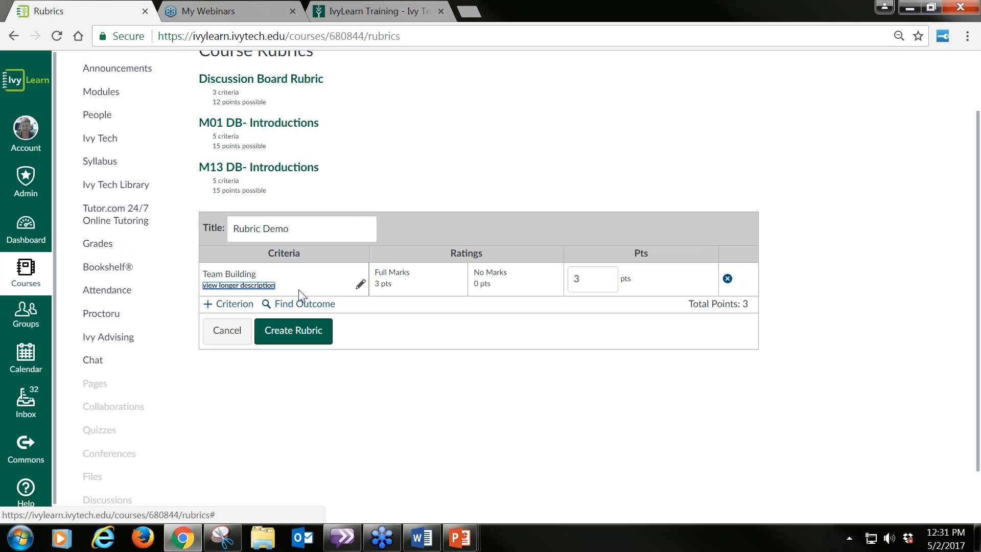
Step: Replace the Full Marks rating text with "Hypothesis is clear and a draft of a good plan for research is presentation.", using text from the Word document
{"action": "left_click", "coordinate": [410, 272]}
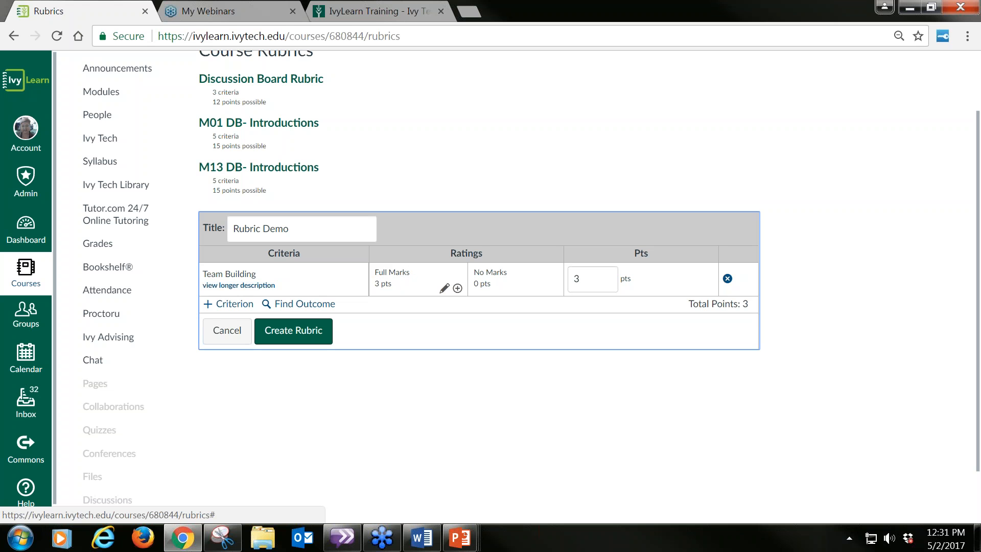
{"action": "left_click", "coordinate": [444, 290]}
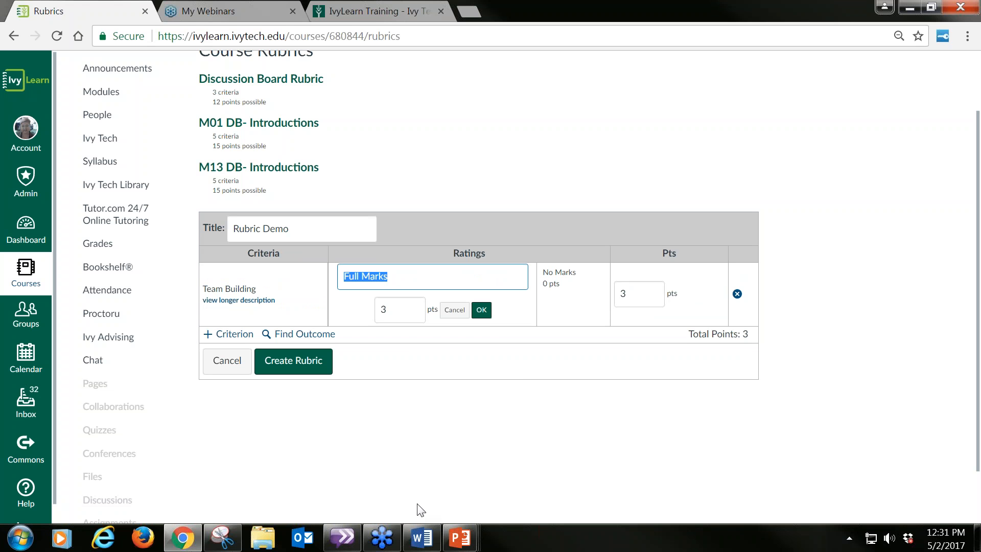
{"action": "left_click", "coordinate": [422, 544]}
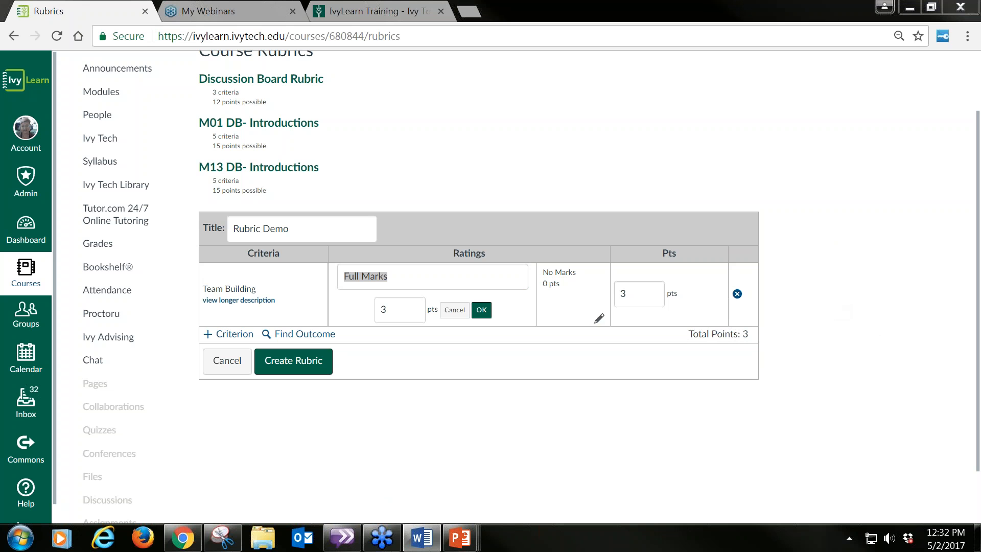
{"action": "left_click", "coordinate": [408, 284]}
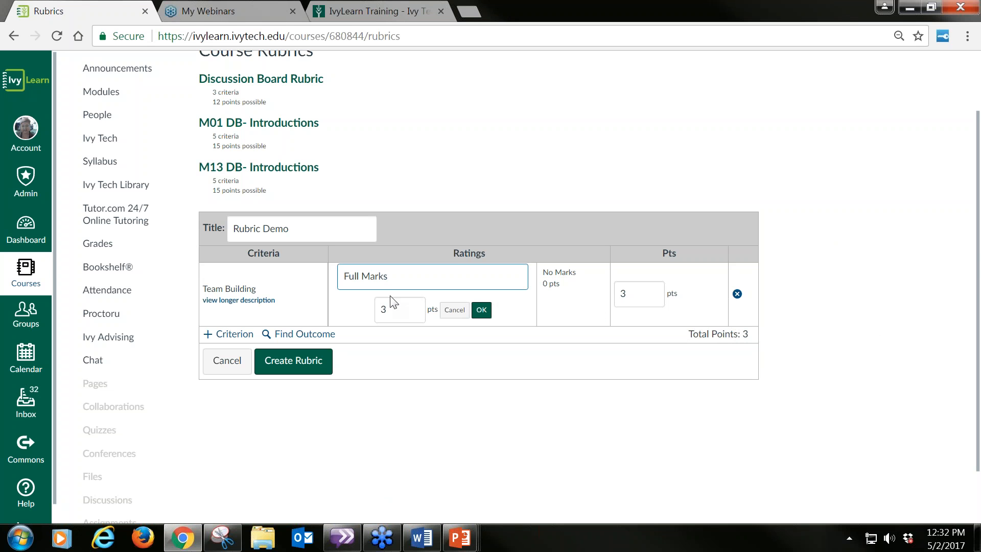
{"action": "left_click_drag", "start_coordinate": [409, 275], "coordinate": [321, 278]}
{"action": "type", "text": "Hypothesis is clear and a draft of a good plan for research is presented."}
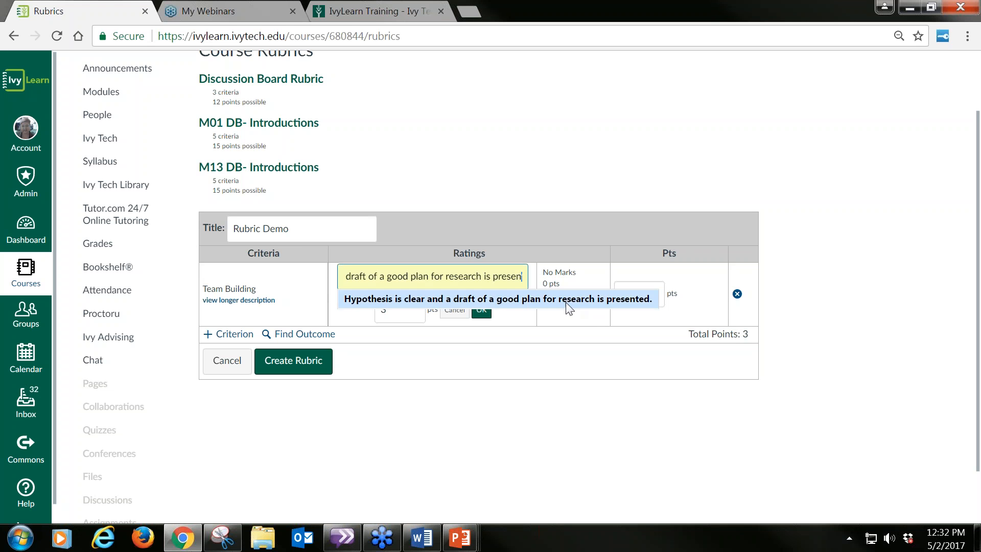
{"action": "type", "text": "tation"}
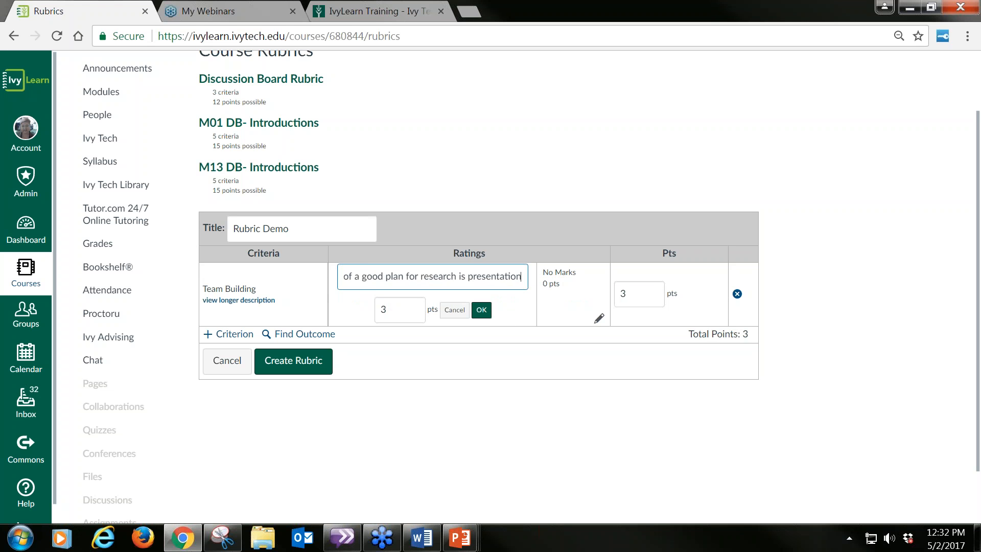
{"action": "type", "text": "."}
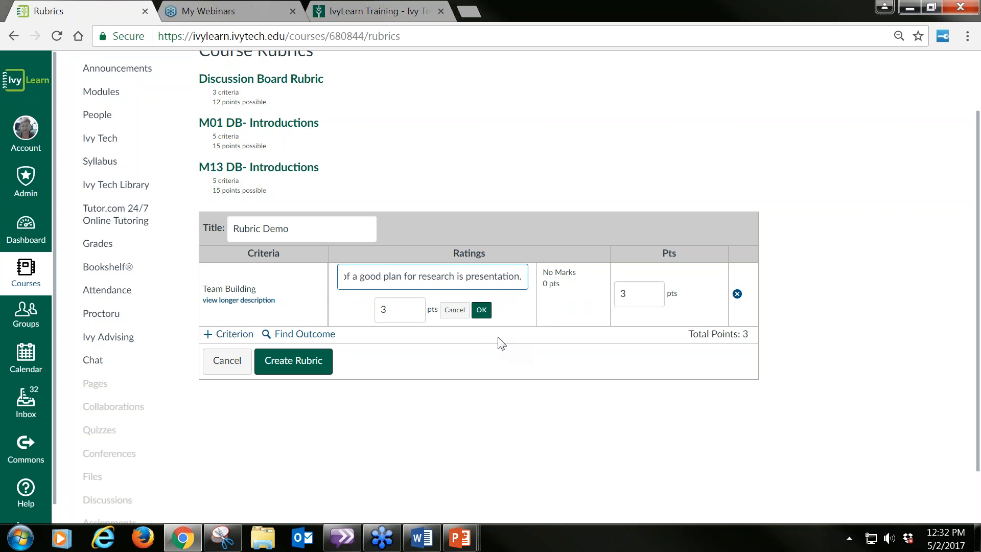
{"action": "left_click", "coordinate": [481, 310]}
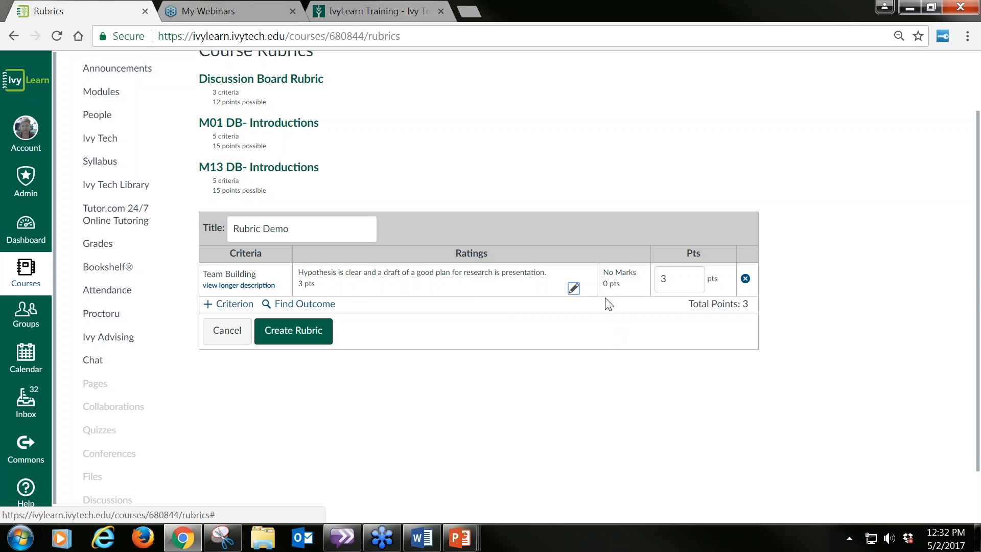
Step: Add a 2-point rating to the Team Building criterion reading "Hypothesis is clear, but research plan is not or vice versa."
{"action": "mouse_move", "coordinate": [588, 291]}
{"action": "left_click", "coordinate": [587, 289]}
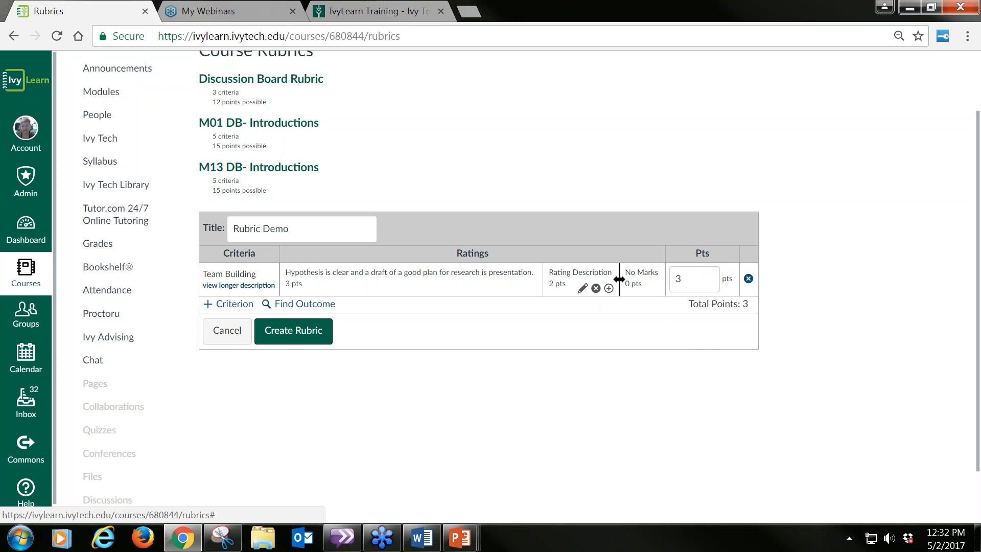
{"action": "left_click", "coordinate": [583, 289]}
{"action": "key", "text": "ctrl+v"}
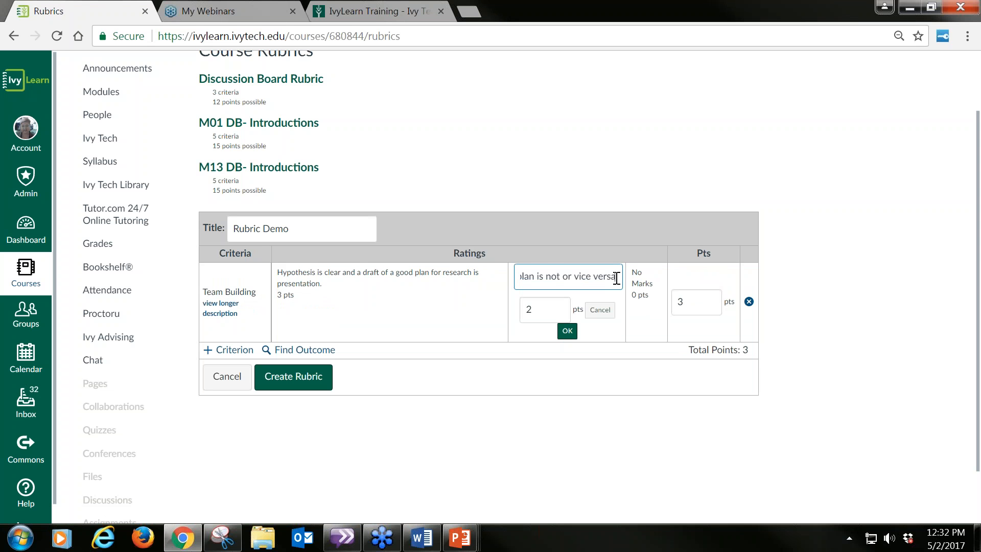
{"action": "type", "text": "."}
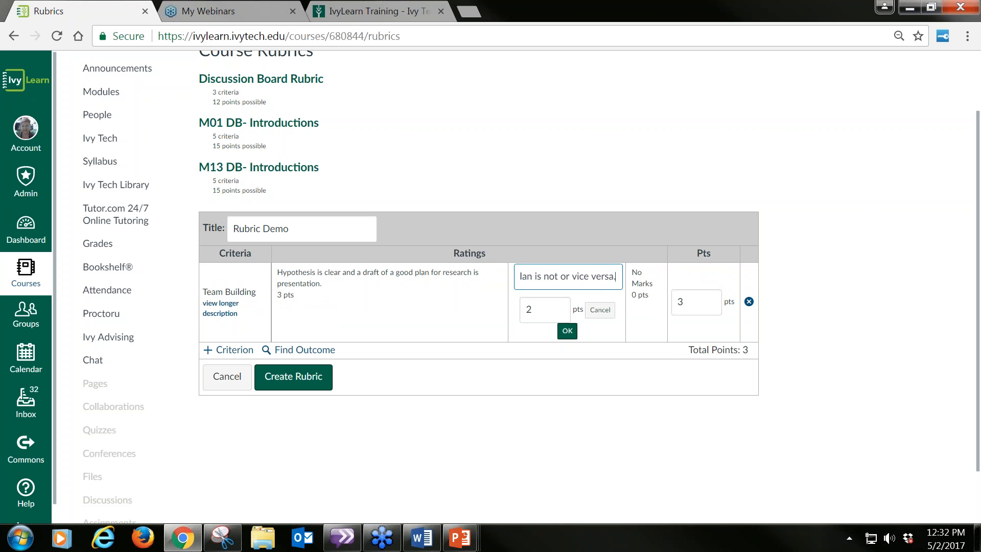
{"action": "left_click", "coordinate": [567, 331]}
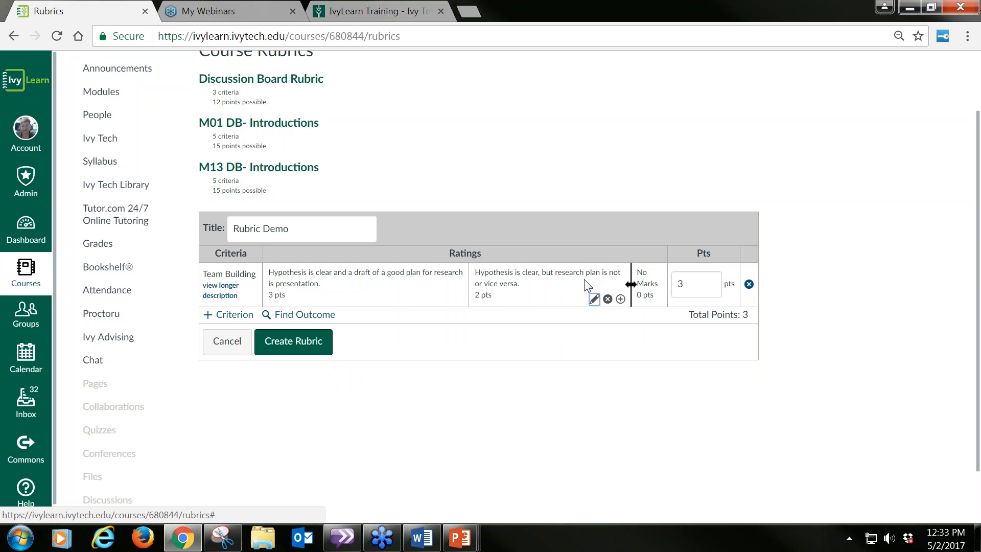
Step: Add a 1-point rating to the Team Building criterion reading "Hypothesis is confusing and is not tied to research planning ."
{"action": "left_click", "coordinate": [620, 298]}
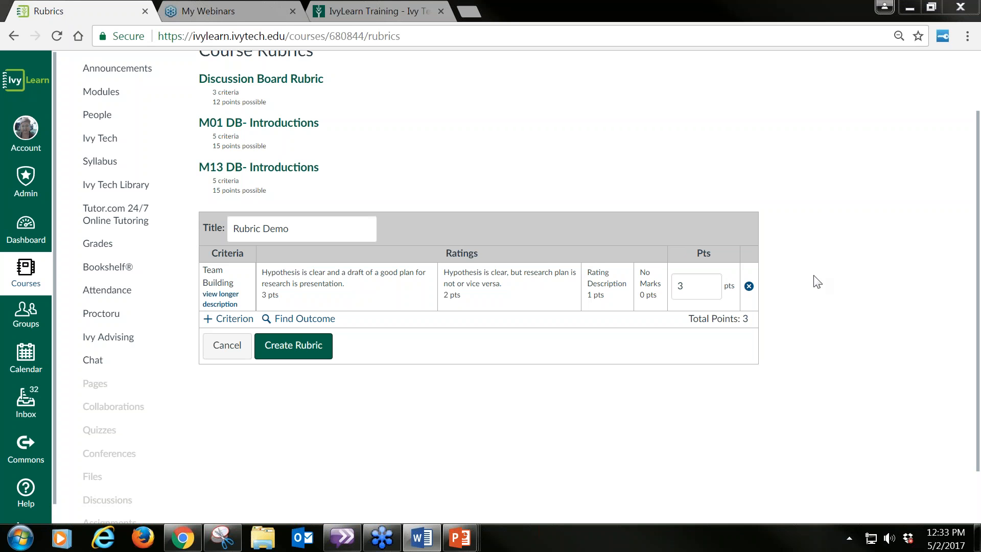
{"action": "mouse_move", "coordinate": [608, 310]}
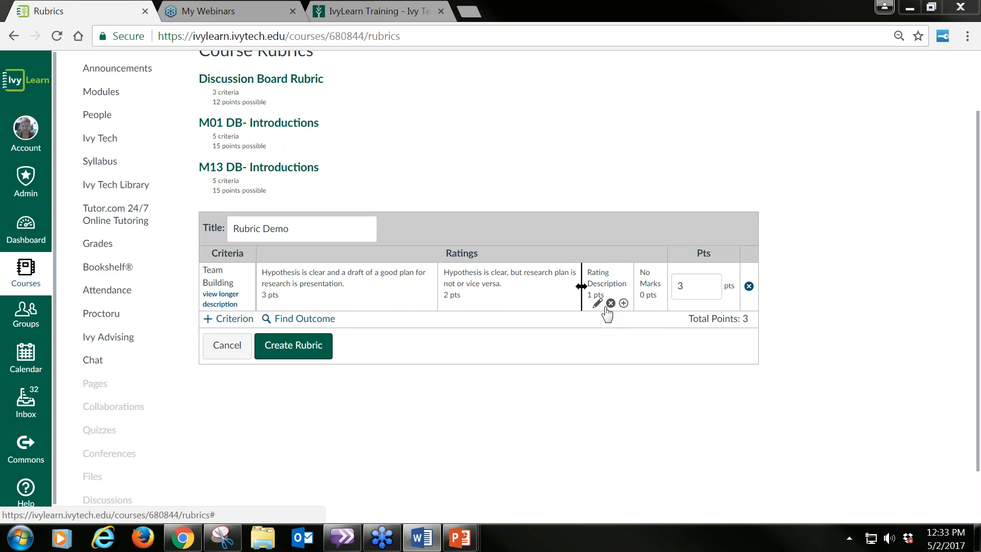
{"action": "left_click", "coordinate": [598, 303]}
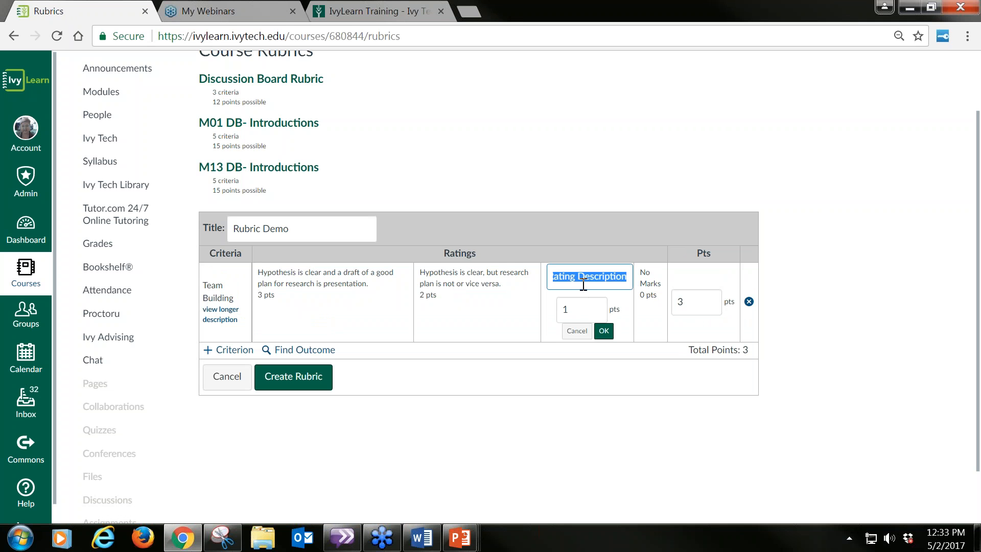
{"action": "key", "text": "ctrl+v"}
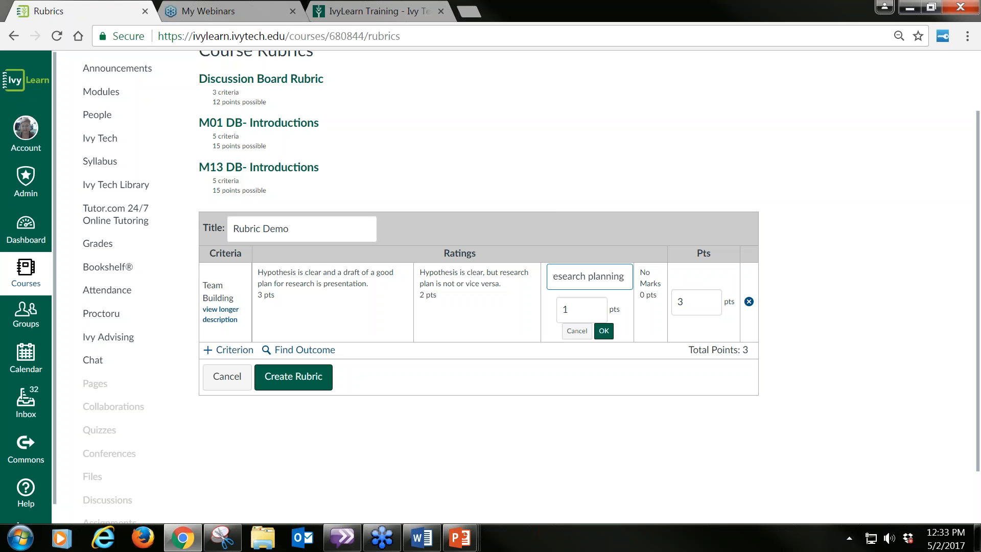
{"action": "left_click", "coordinate": [603, 330]}
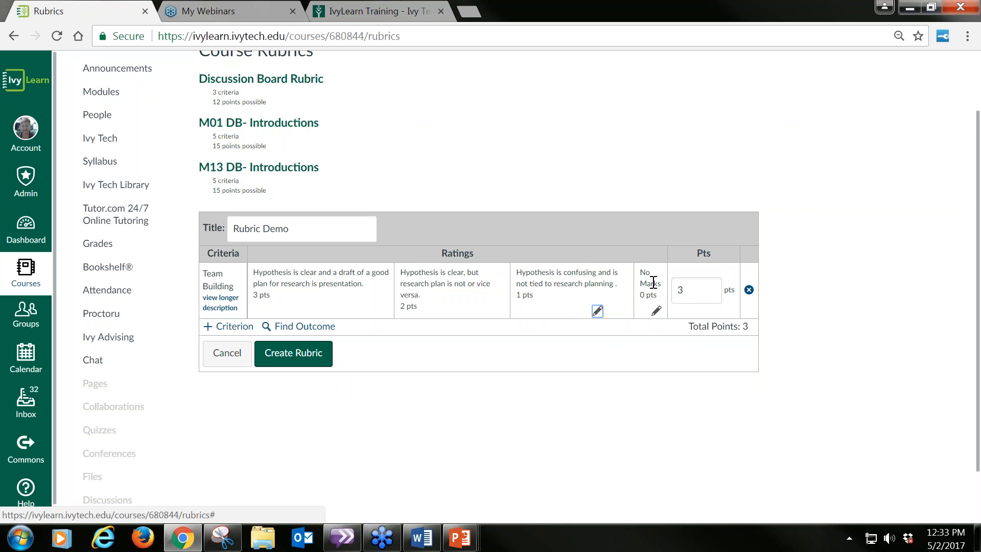
Step: Replace the Team Building criterion's No Marks rating text with "The criteria does not exist."
{"action": "left_click", "coordinate": [656, 313]}
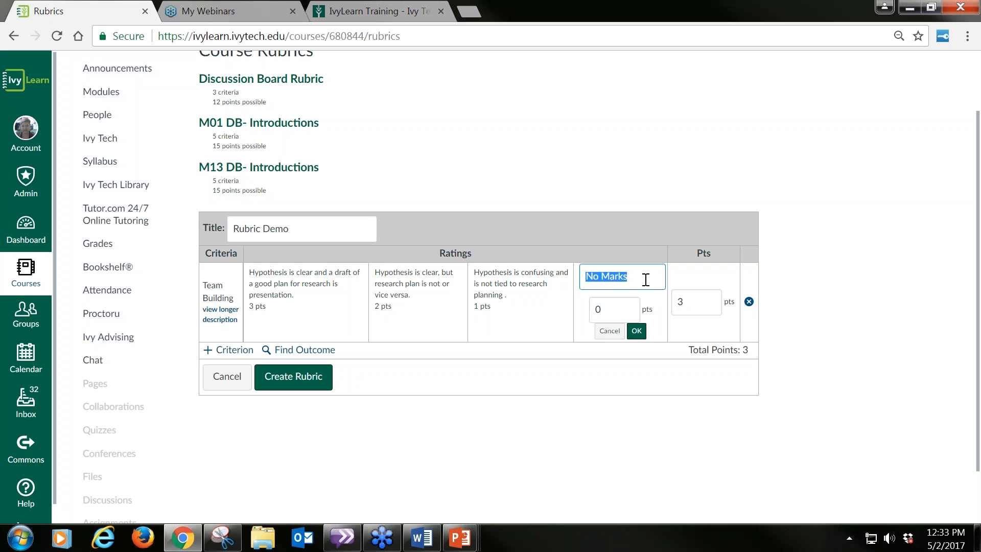
{"action": "type", "text": "The"}
{"action": "type", "text": "criteria"}
{"action": "type", "text": " does not desi"}
{"action": "type", "text": "xt."}
{"action": "key", "text": "BackSpace"}
{"action": "left_click", "coordinate": [648, 276]}
{"action": "key", "text": "BackSpace"}
{"action": "key", "text": "BackSpace"}
{"action": "left_click_drag", "start_coordinate": [648, 276], "coordinate": [668, 276]}
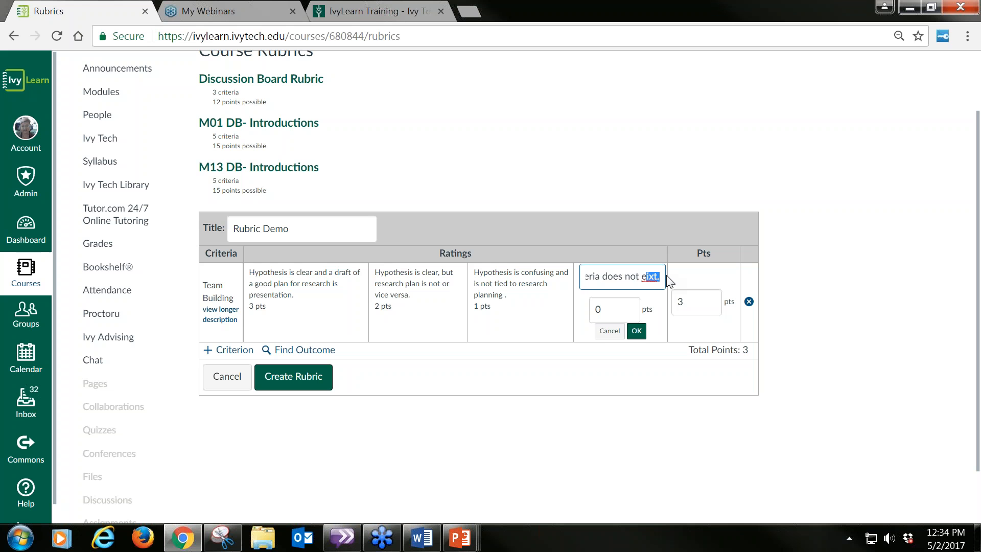
{"action": "type", "text": "xist."}
{"action": "left_click", "coordinate": [637, 330]}
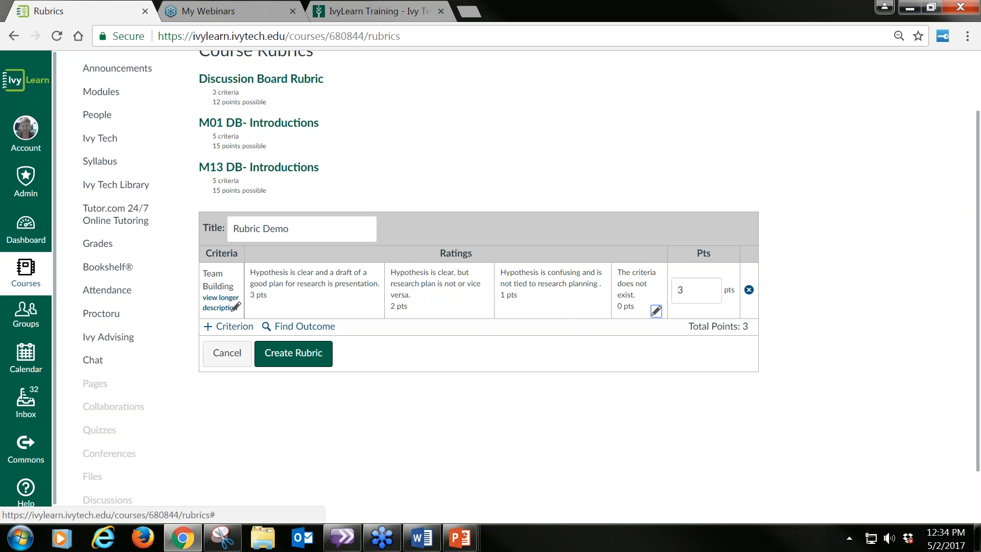
Step: Add a second criterion to the rubric with the description "Reserach"
{"action": "left_click", "coordinate": [225, 327]}
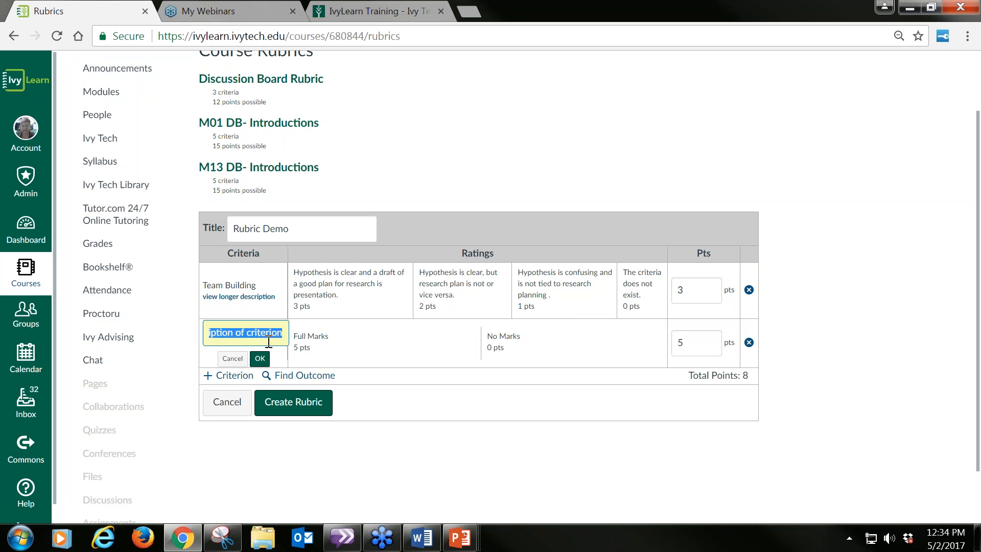
{"action": "type", "text": "Reserach"}
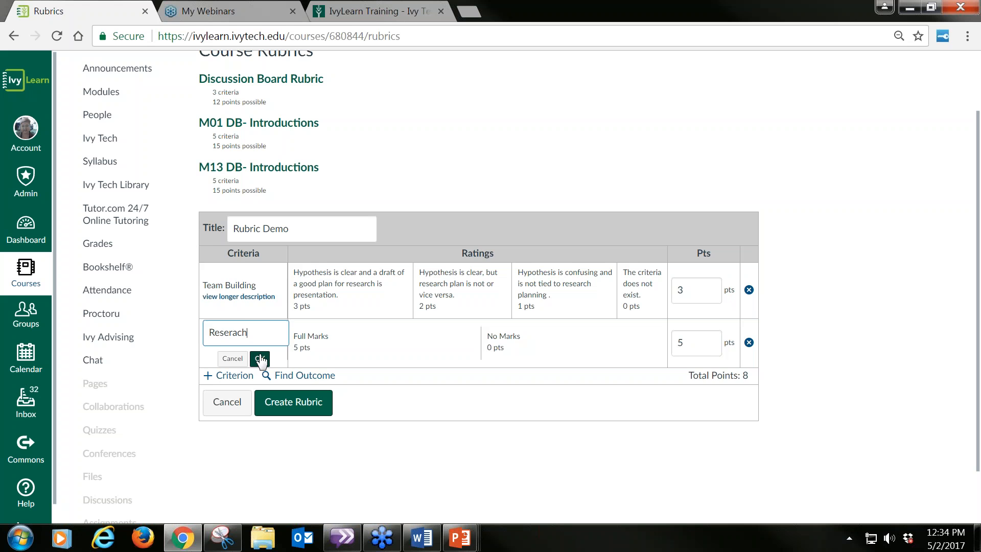
{"action": "left_click", "coordinate": [259, 358]}
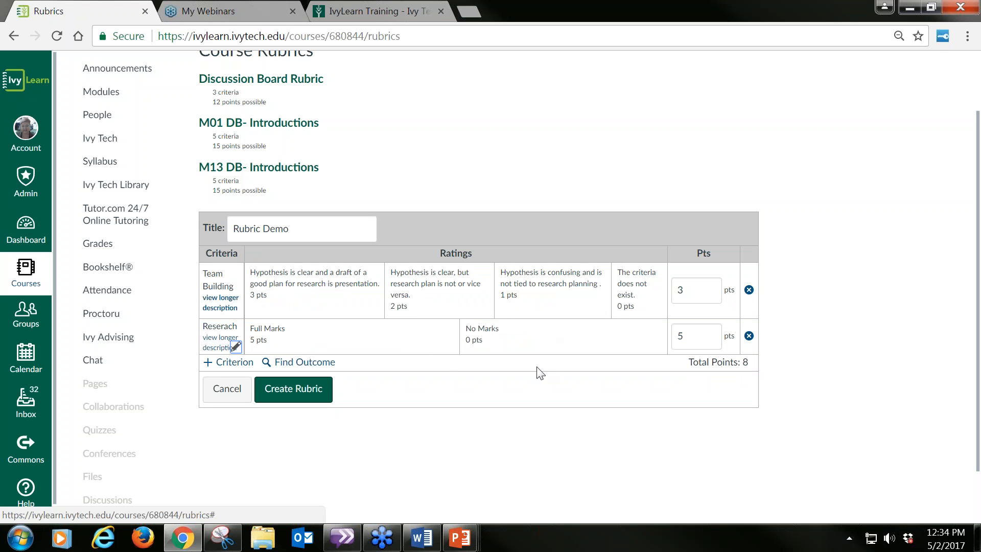
Step: Insert a rating between Full Marks and No Marks in the Reserach criterion and set the criterion's maximum score to 3 points
{"action": "left_click", "coordinate": [449, 347]}
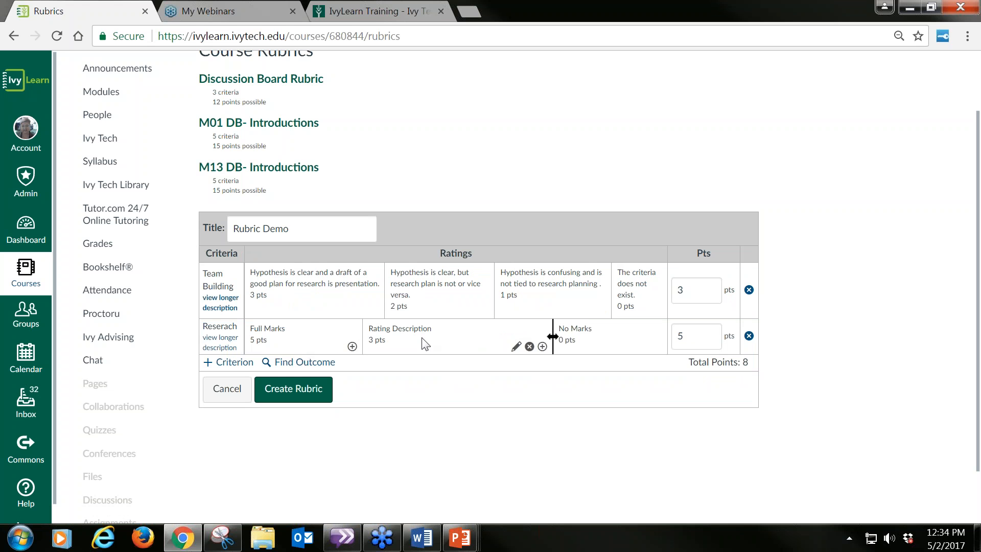
{"action": "left_click", "coordinate": [688, 338]}
{"action": "double_click", "coordinate": [691, 337]}
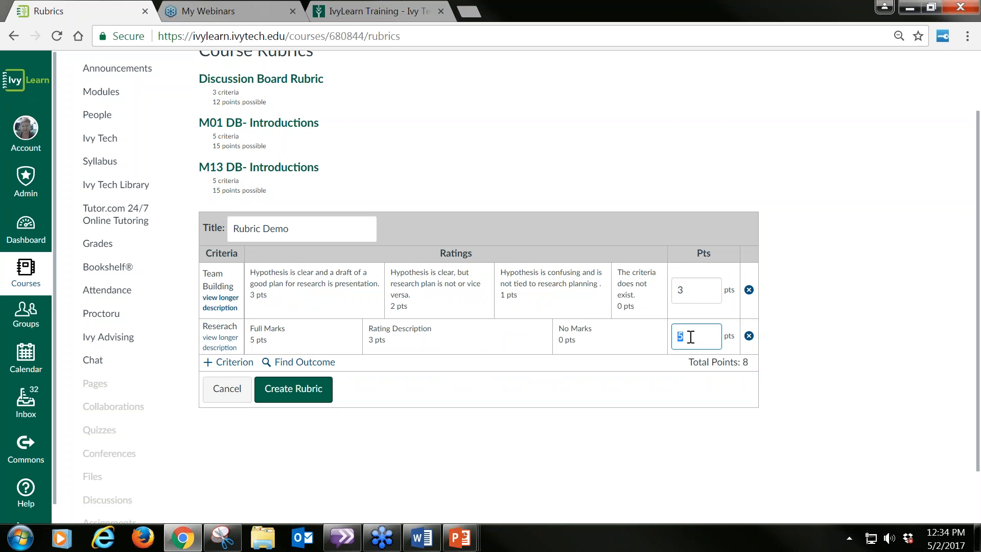
{"action": "type", "text": "3"}
Step: Enter 3 points for the Reserach criterion's Full Marks rating, keeping its text
{"action": "mouse_move", "coordinate": [362, 336]}
{"action": "left_click", "coordinate": [339, 347]}
{"action": "left_click", "coordinate": [305, 366]}
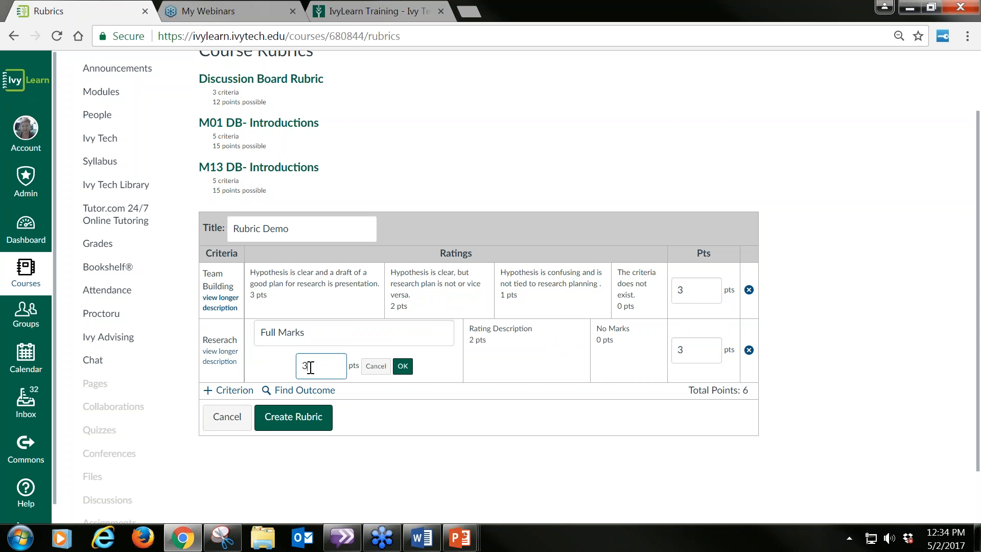
{"action": "left_click", "coordinate": [299, 362]}
{"action": "key", "text": "BackSpace"}
{"action": "type", "text": "3"}
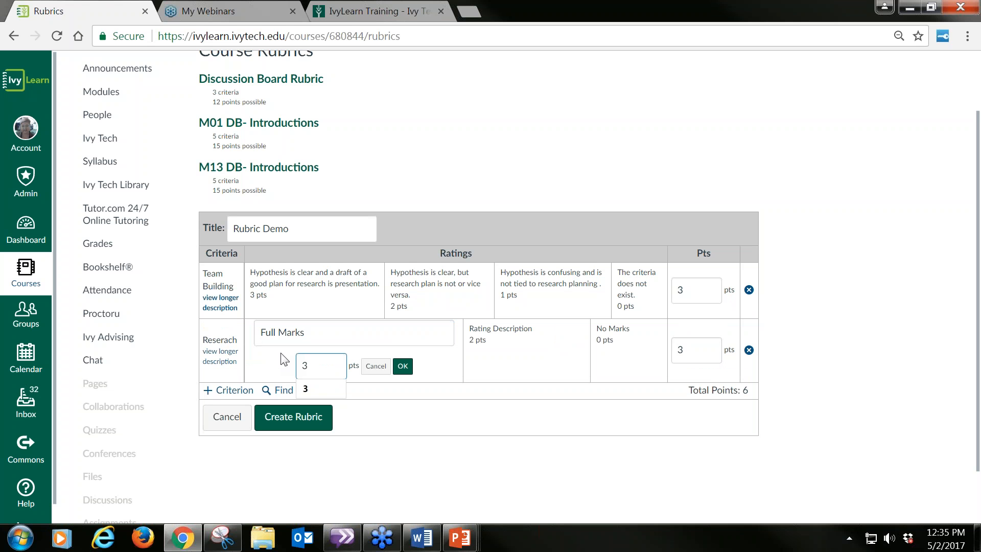
{"action": "left_click", "coordinate": [401, 367]}
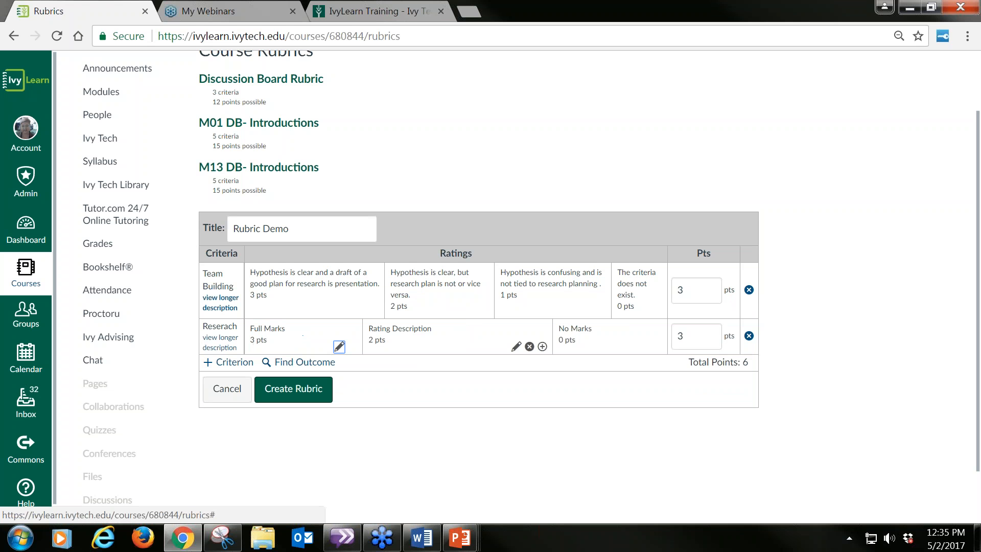
Step: Add a 1-point rating before No Marks in the Reserach criterion and create the rubric
{"action": "left_click", "coordinate": [542, 347]}
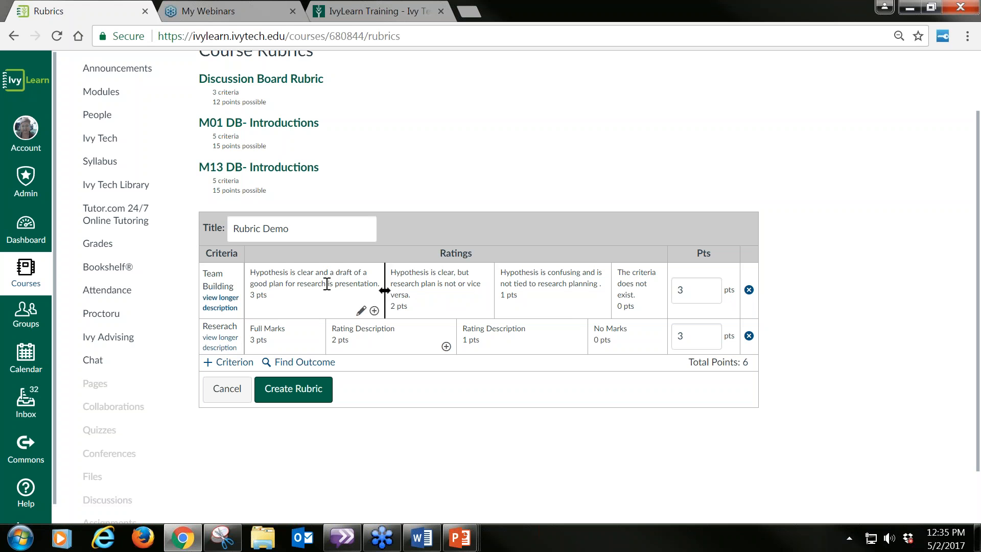
{"action": "left_click", "coordinate": [292, 390]}
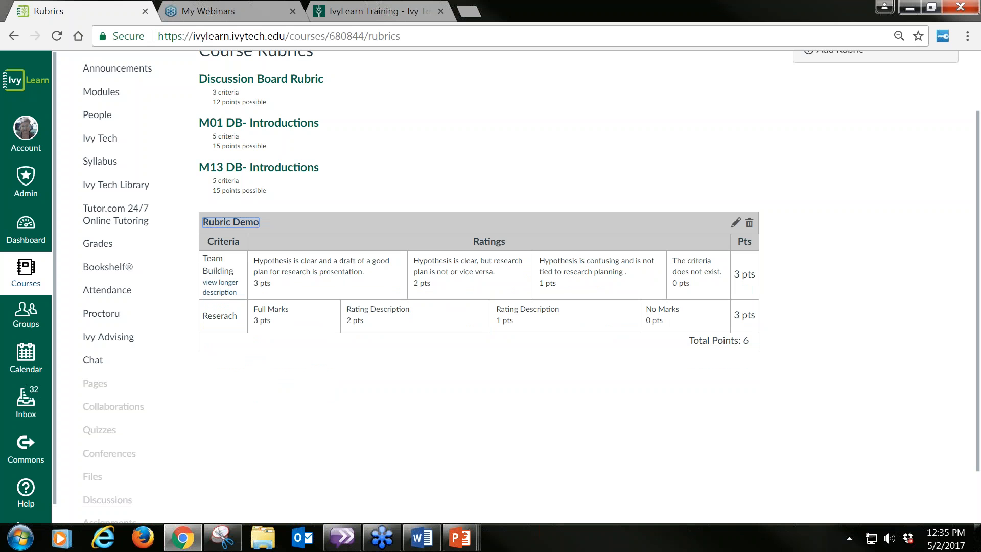
{"action": "scroll", "coordinate": [497, 401], "scroll_direction": "up", "scroll_amount": 2}
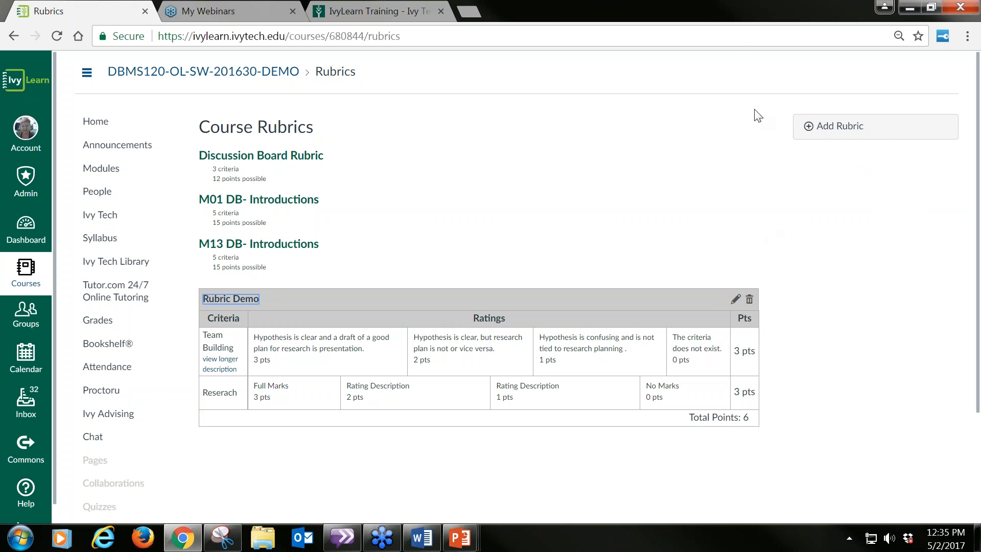
{"action": "left_click", "coordinate": [739, 45]}
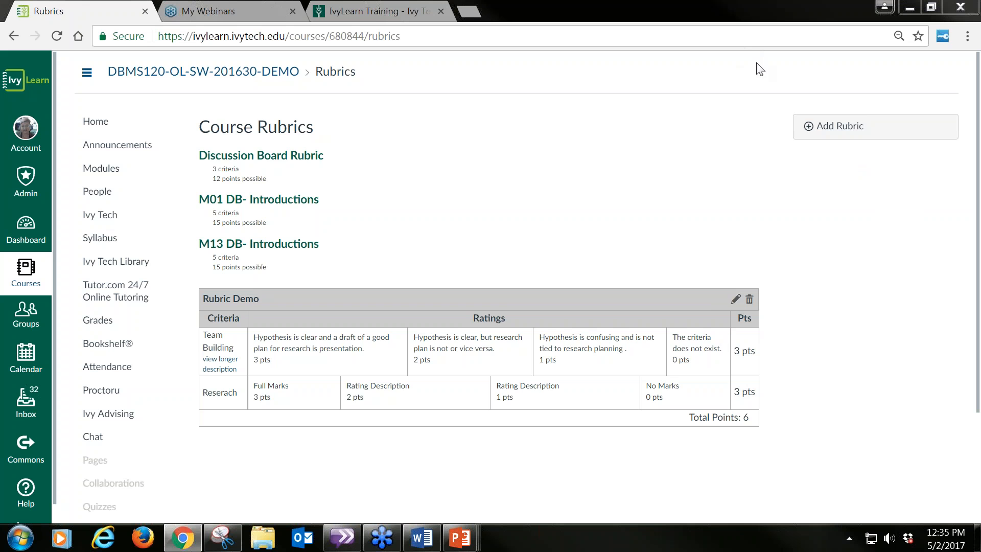
{"action": "left_click", "coordinate": [766, 124]}
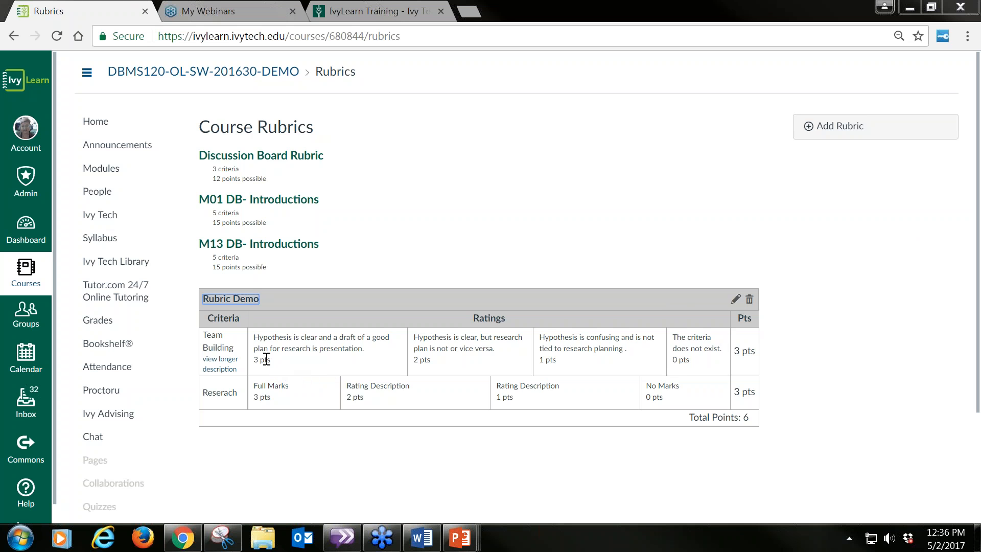
Step: Edit the Rubric Demo rubric and set the Team Building criterion to 5 points, keeping its top rating's text
{"action": "left_click", "coordinate": [736, 301]}
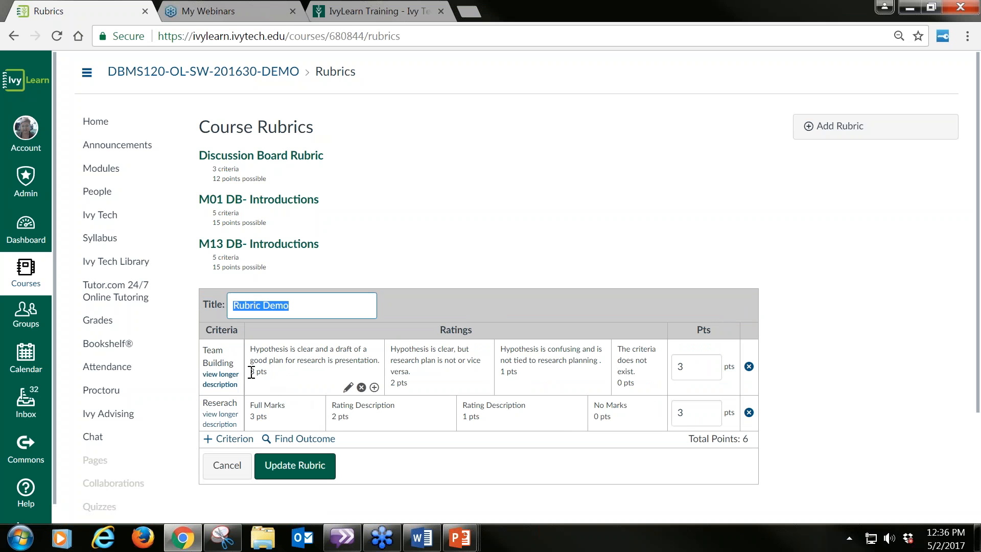
{"action": "left_click", "coordinate": [689, 366]}
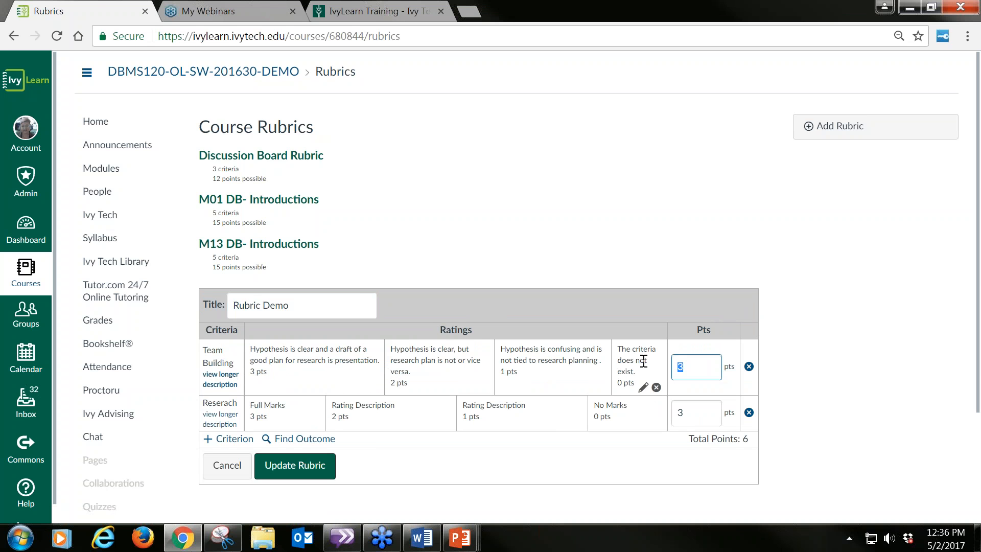
{"action": "type", "text": "56"}
{"action": "key", "text": "BackSpace"}
{"action": "left_click", "coordinate": [348, 387]}
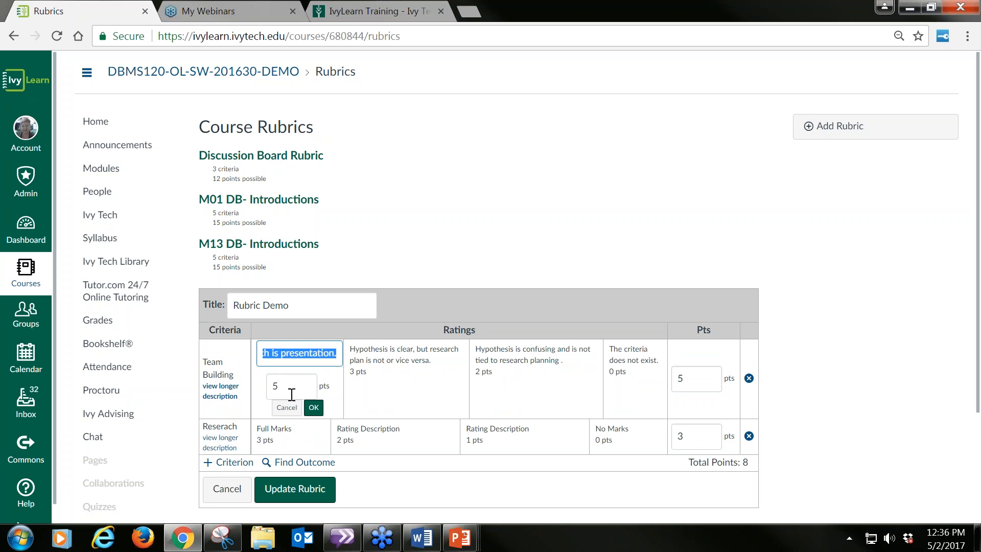
{"action": "left_click", "coordinate": [314, 409]}
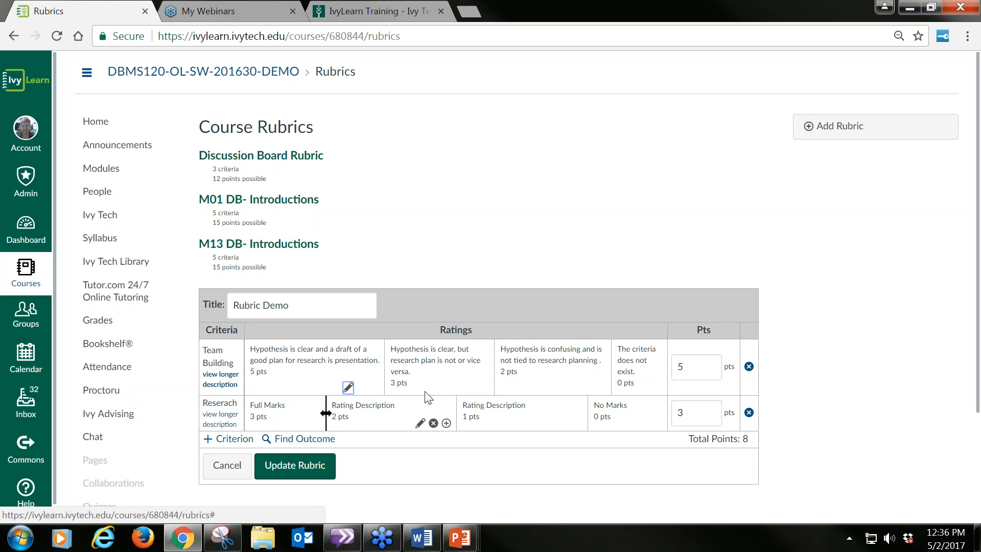
Step: Add a 4-point rating and a 1-point rating to the Team Building criterion and update the rubric
{"action": "left_click", "coordinate": [374, 388]}
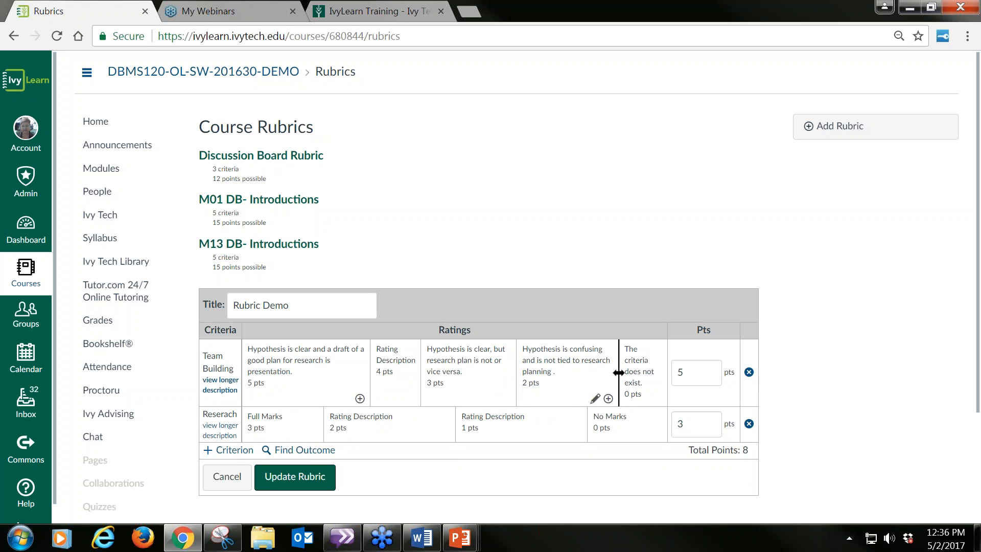
{"action": "left_click", "coordinate": [608, 399]}
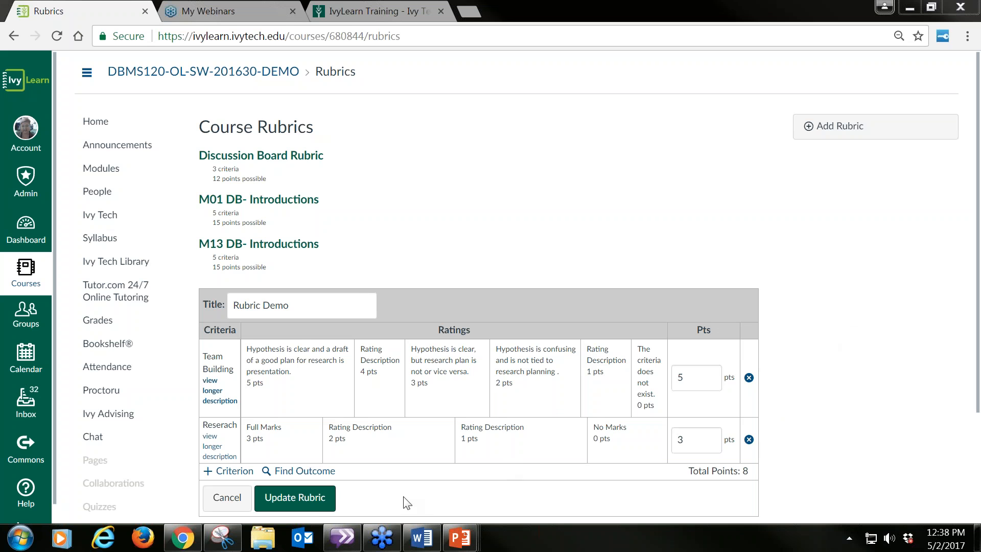
{"action": "left_click", "coordinate": [295, 498]}
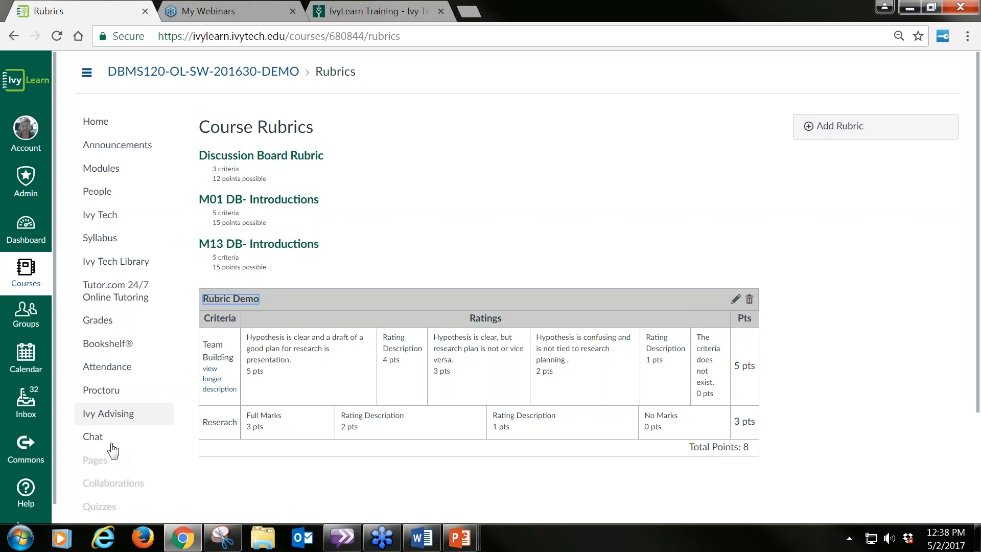
Step: Open the course's Outcomes page and go from there to the rubric management page
{"action": "scroll", "coordinate": [155, 440], "scroll_direction": "down", "scroll_amount": 1}
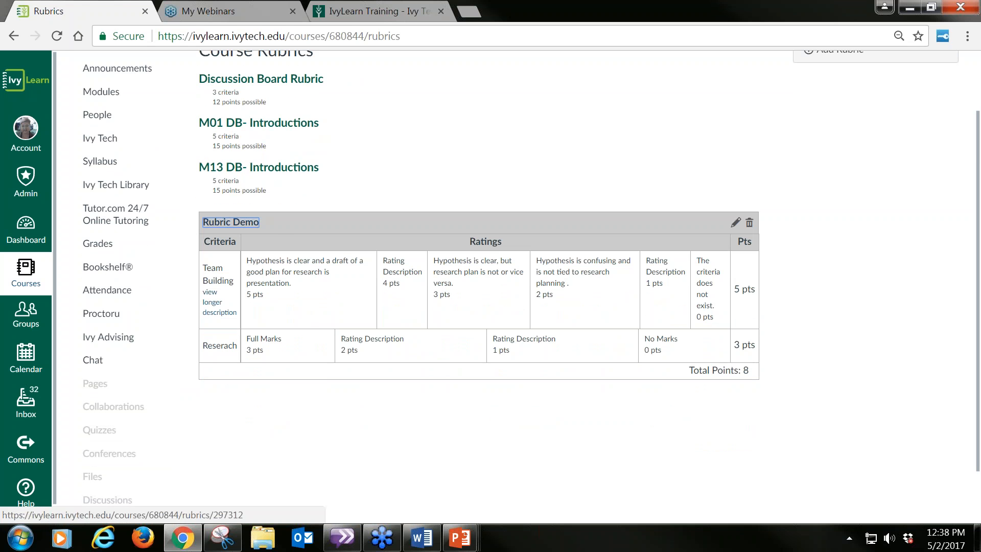
{"action": "scroll", "coordinate": [259, 452], "scroll_direction": "down", "scroll_amount": 1}
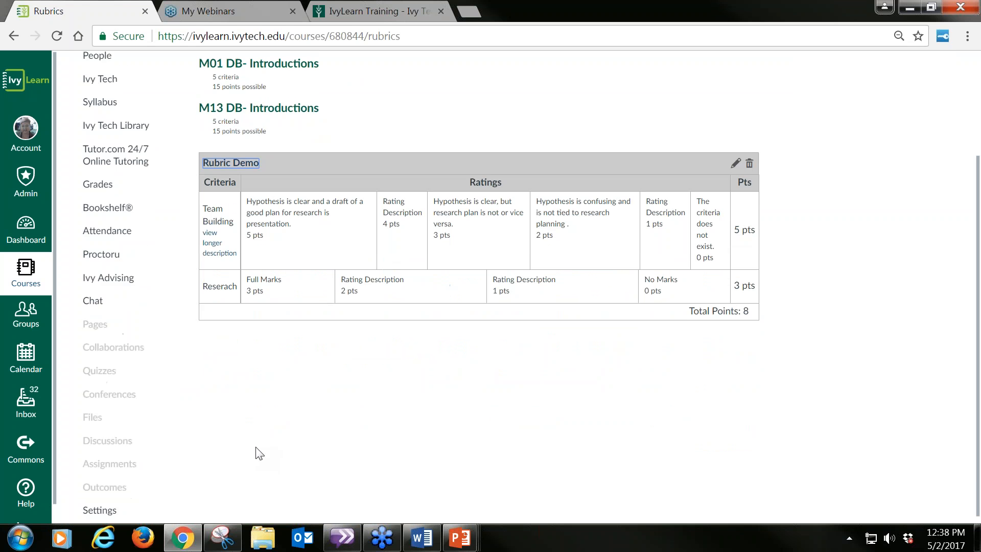
{"action": "left_click", "coordinate": [96, 483]}
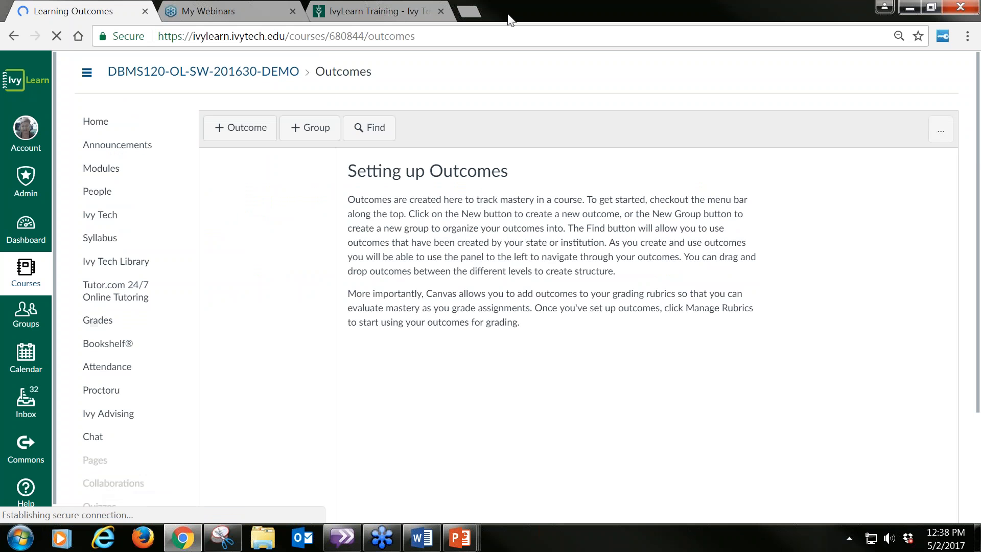
{"action": "left_click", "coordinate": [940, 143]}
{"action": "left_click", "coordinate": [936, 170]}
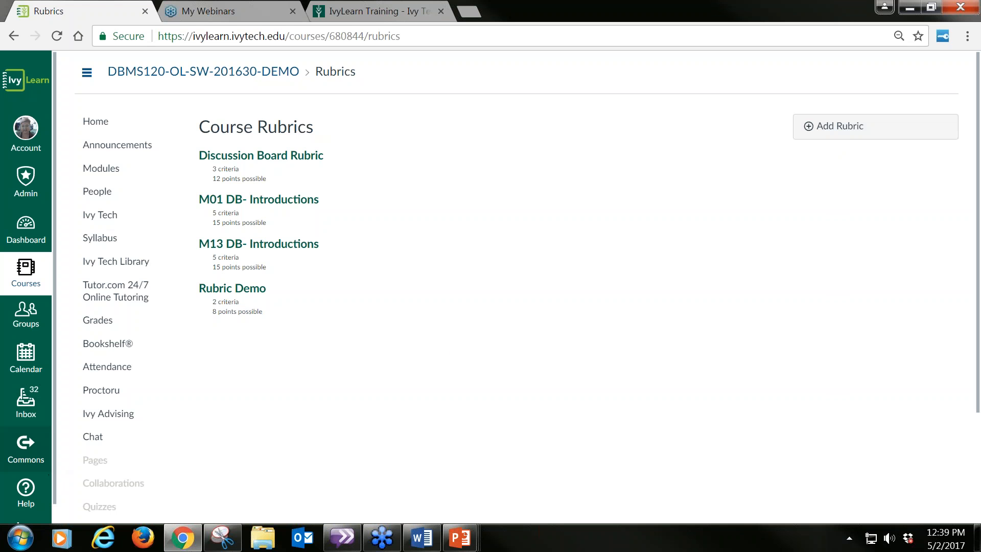
Step: Open the M03 Lab Assignment in the Laboratory Activities group of the course's assignments
{"action": "scroll", "coordinate": [166, 353], "scroll_direction": "down", "scroll_amount": 2}
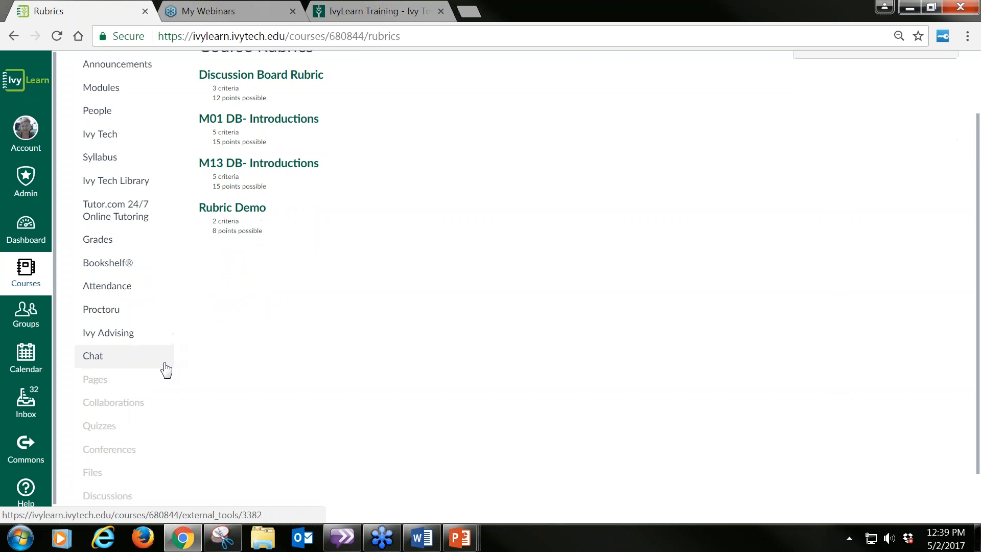
{"action": "scroll", "coordinate": [166, 370], "scroll_direction": "down", "scroll_amount": 2}
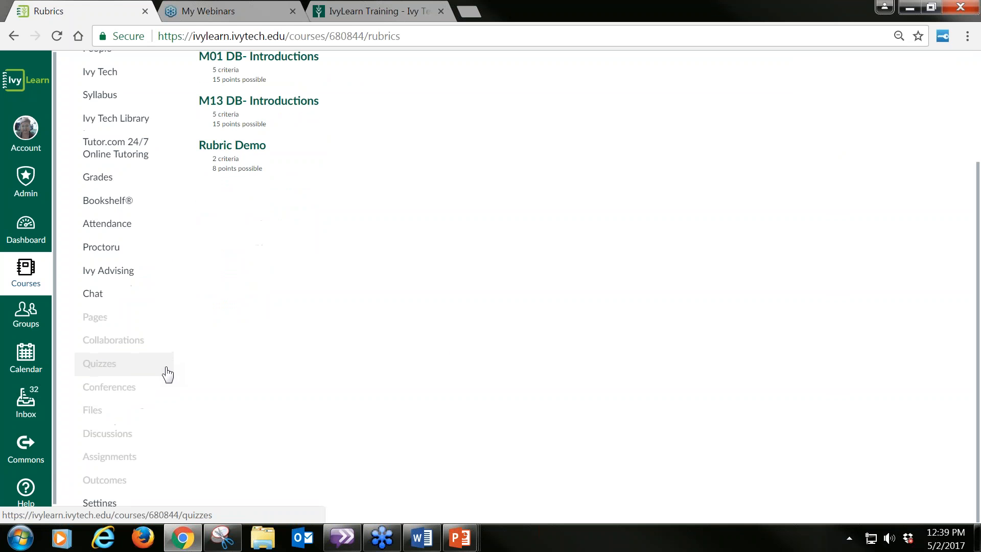
{"action": "left_click", "coordinate": [99, 465]}
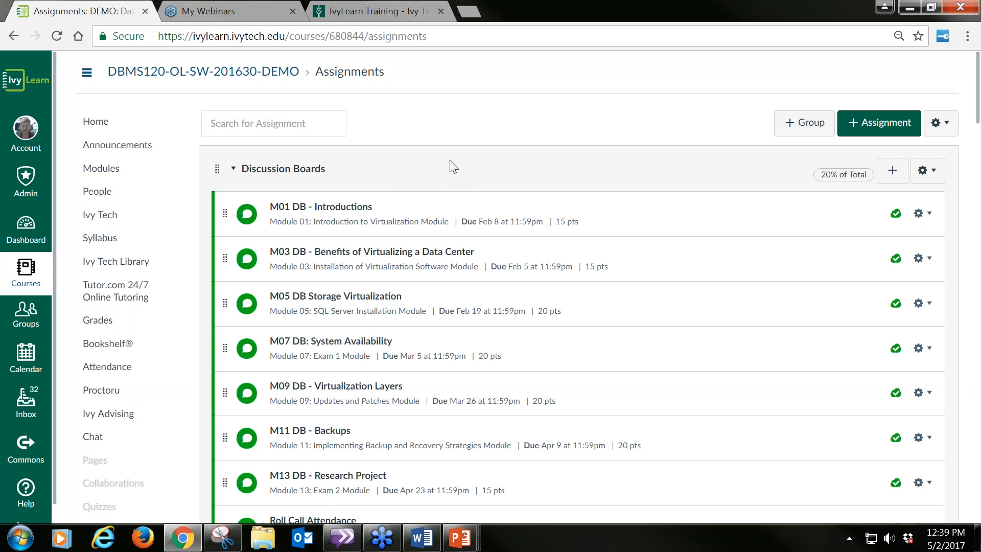
{"action": "scroll", "coordinate": [453, 165], "scroll_direction": "down", "scroll_amount": 9}
{"action": "scroll", "coordinate": [479, 278], "scroll_direction": "down", "scroll_amount": 9}
{"action": "scroll", "coordinate": [480, 281], "scroll_direction": "down", "scroll_amount": 9}
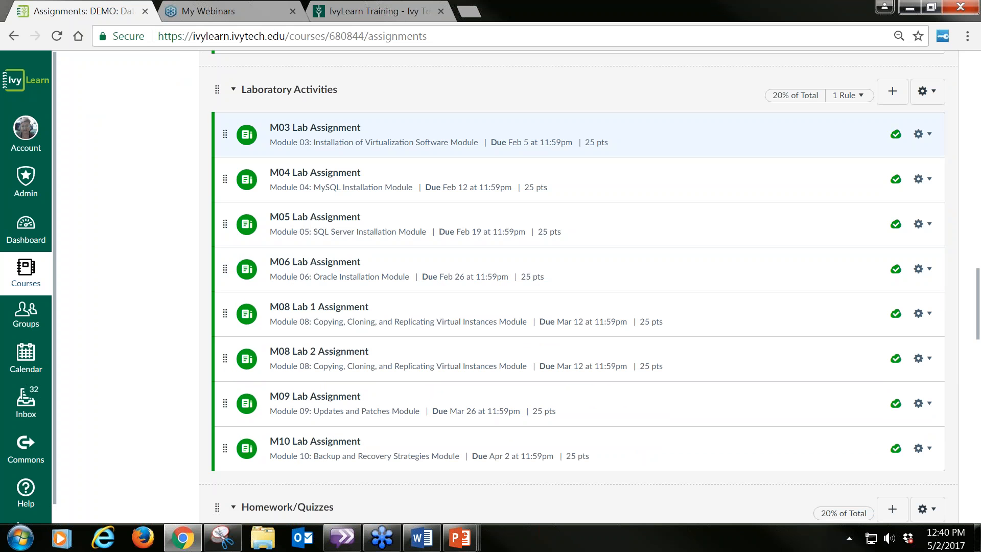
{"action": "left_click", "coordinate": [335, 131]}
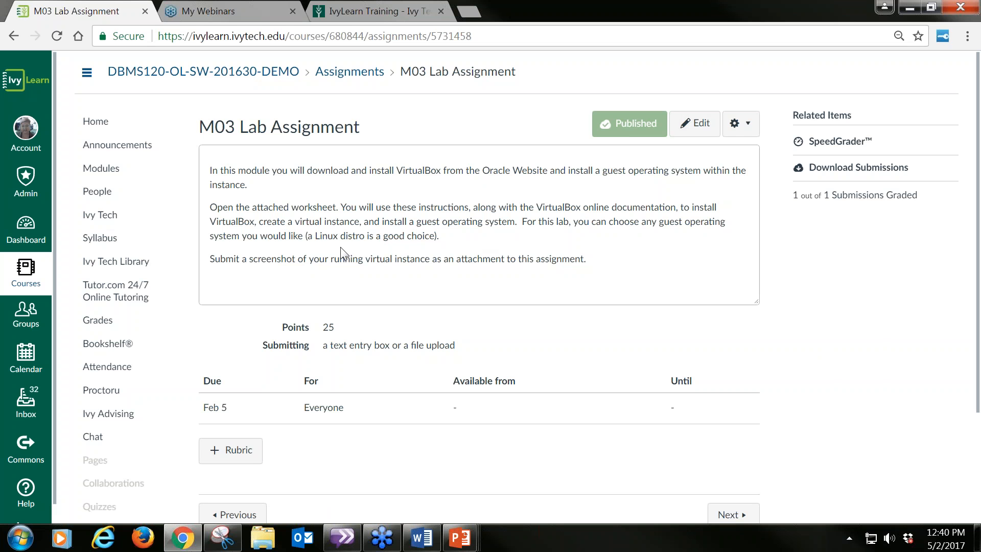
Step: Start a new rubric on the M03 Lab Assignment and enable its use for assignment grading, keeping the Full Marks rating at 5 points
{"action": "scroll", "coordinate": [553, 267], "scroll_direction": "down", "scroll_amount": 2}
{"action": "scroll", "coordinate": [553, 266], "scroll_direction": "down", "scroll_amount": 2}
{"action": "mouse_move", "coordinate": [227, 267]}
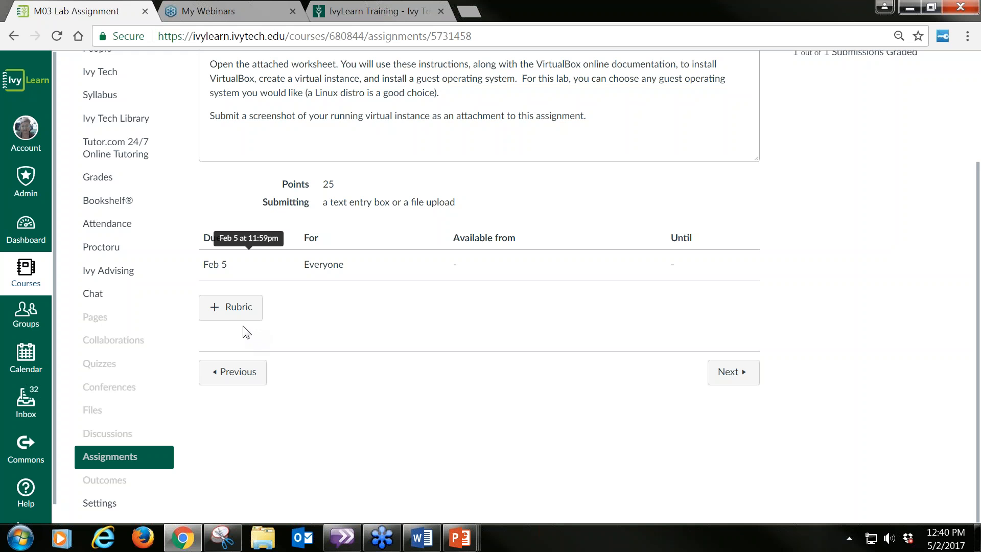
{"action": "left_click", "coordinate": [217, 311]}
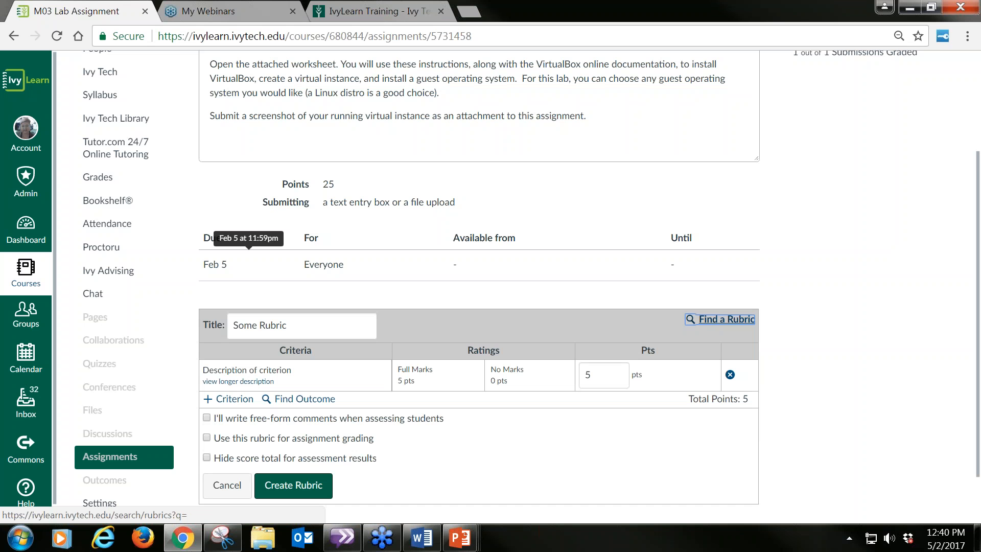
{"action": "scroll", "coordinate": [816, 276], "scroll_direction": "down", "scroll_amount": 2}
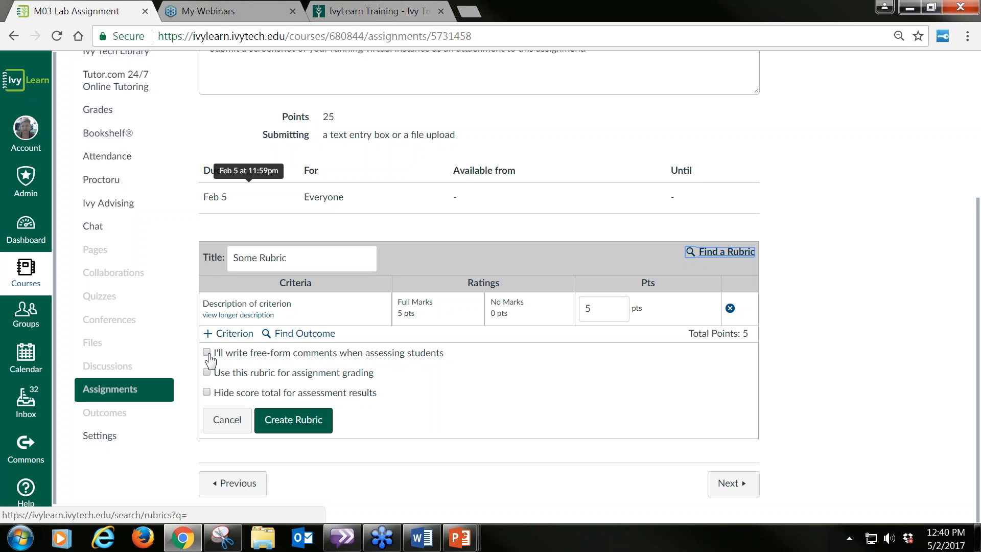
{"action": "left_click_drag", "start_coordinate": [216, 352], "coordinate": [389, 403]}
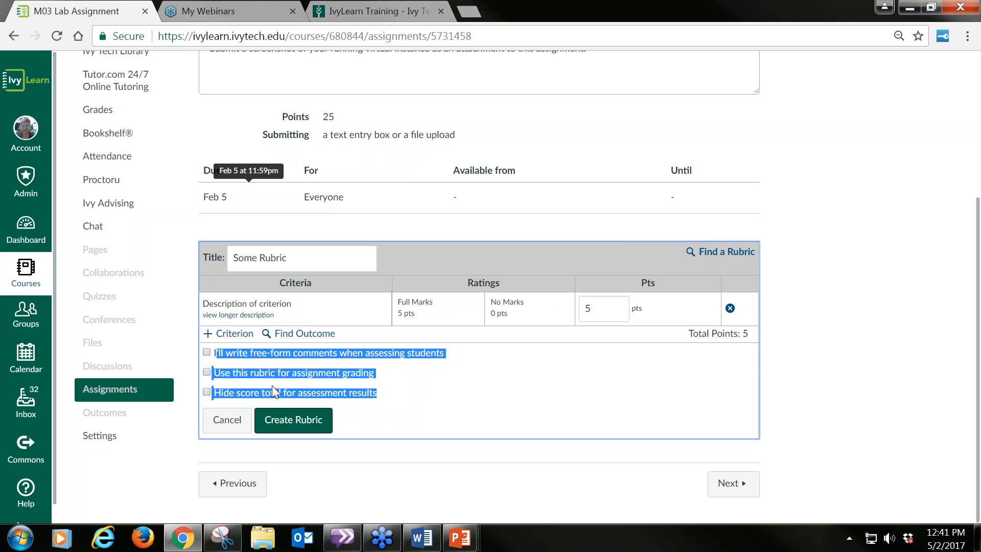
{"action": "left_click", "coordinate": [404, 399]}
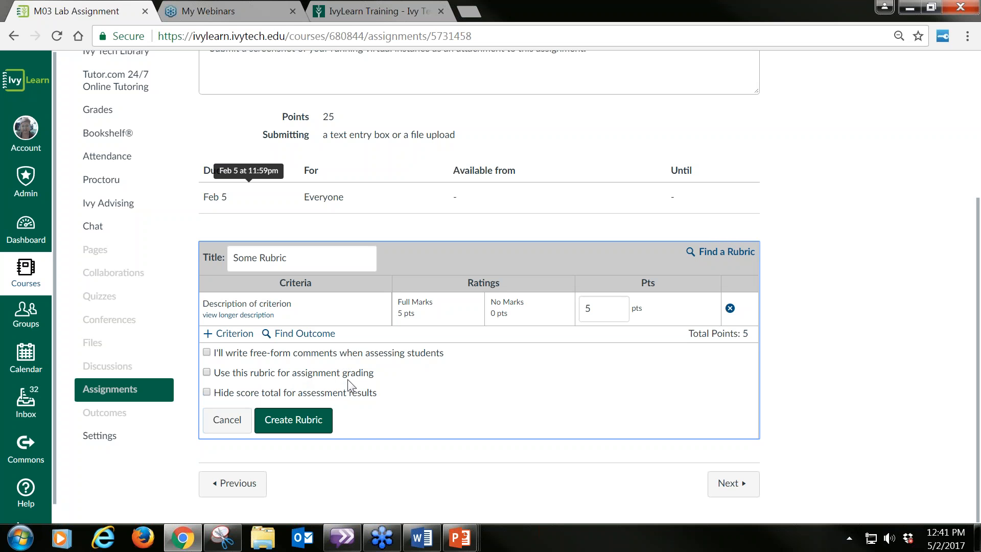
{"action": "left_click", "coordinate": [206, 373]}
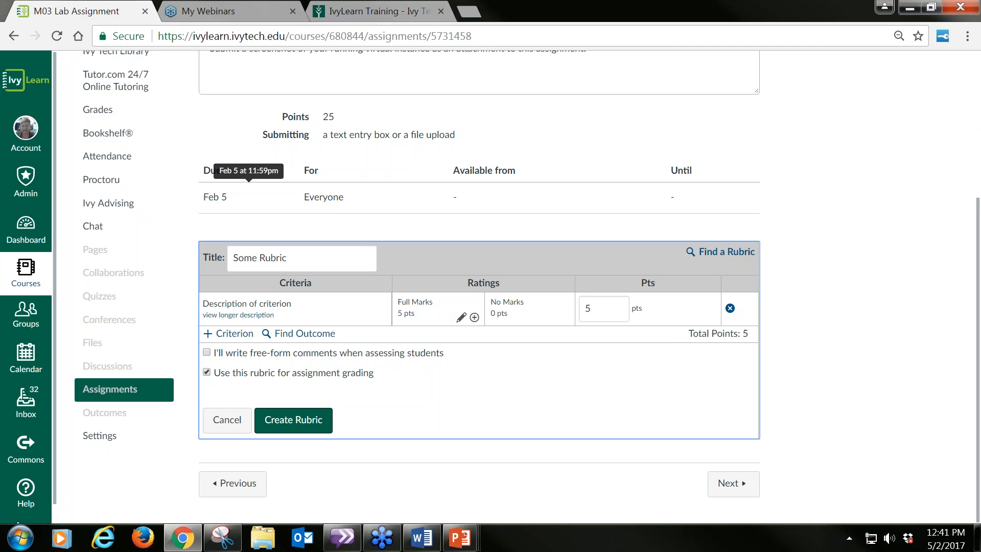
{"action": "left_click", "coordinate": [439, 309]}
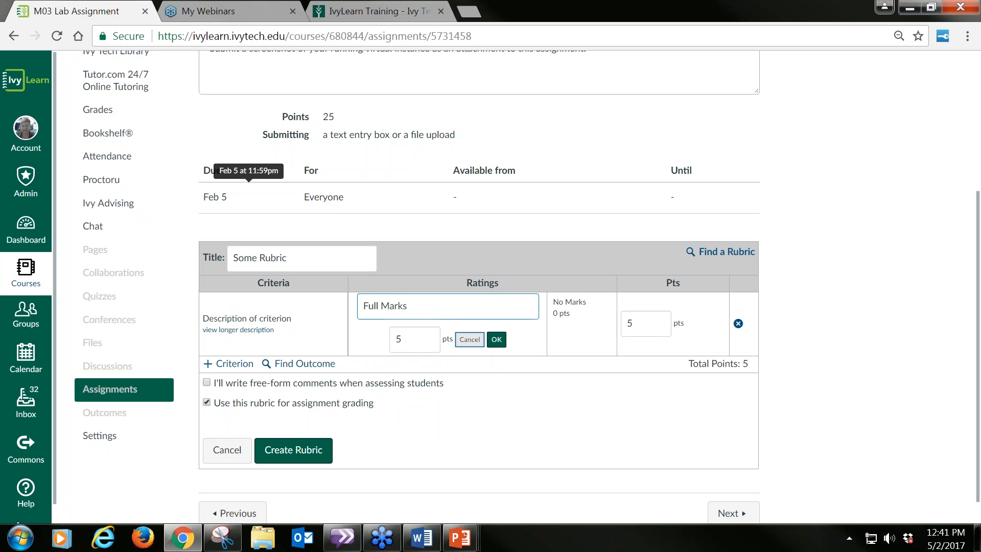
{"action": "left_click", "coordinate": [496, 339]}
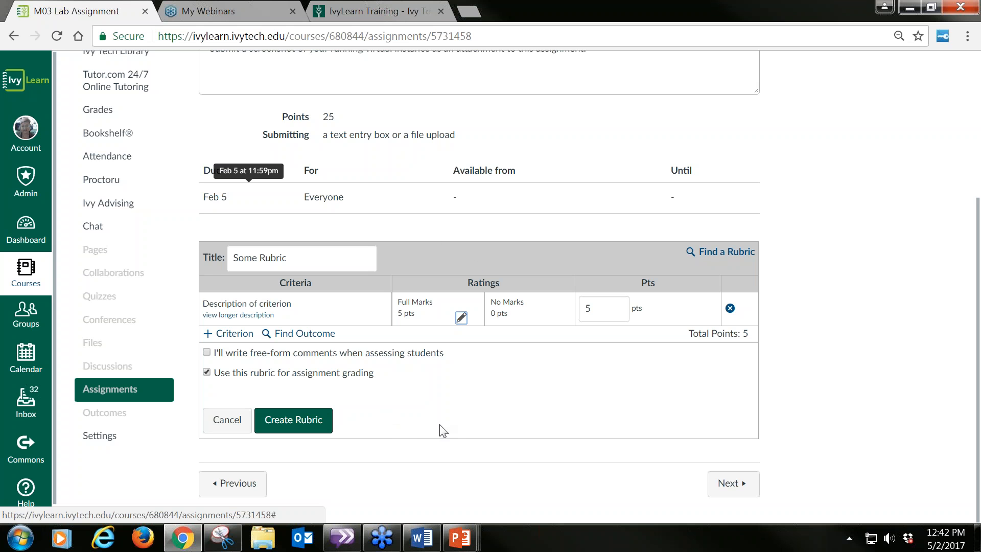
Step: Find the existing Rubric Demo rubric, review its criteria and ratings, and go to the rubric management page
{"action": "left_click", "coordinate": [723, 253]}
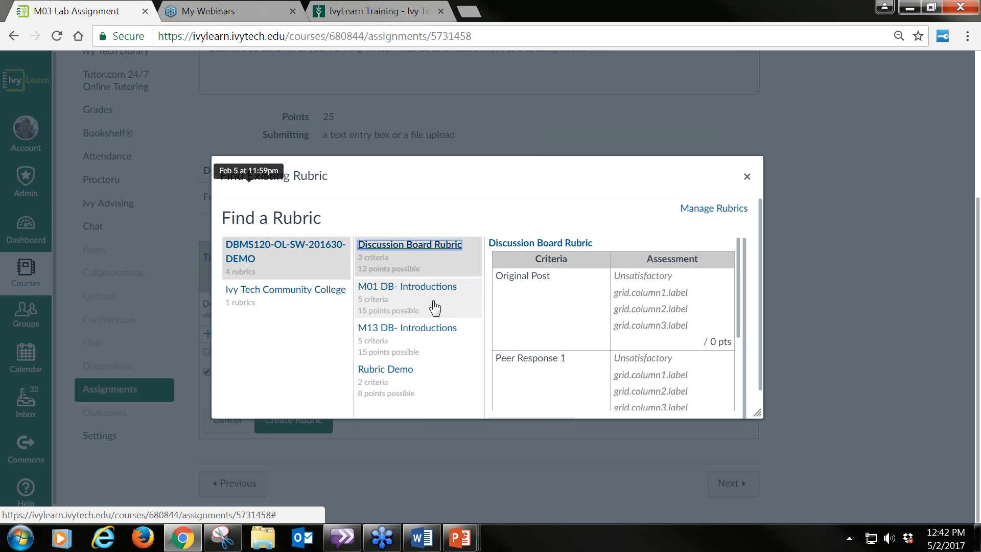
{"action": "left_click", "coordinate": [398, 372]}
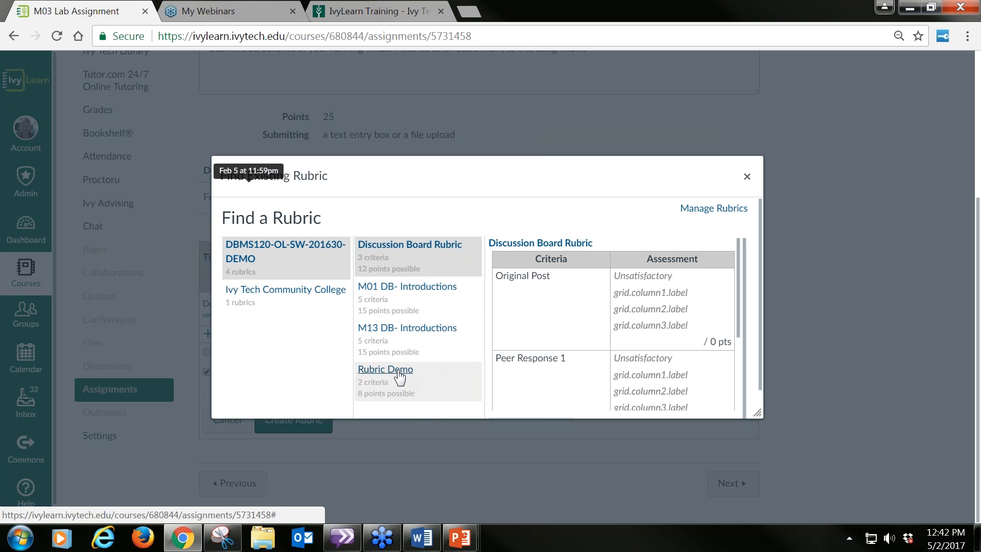
{"action": "left_click", "coordinate": [399, 379]}
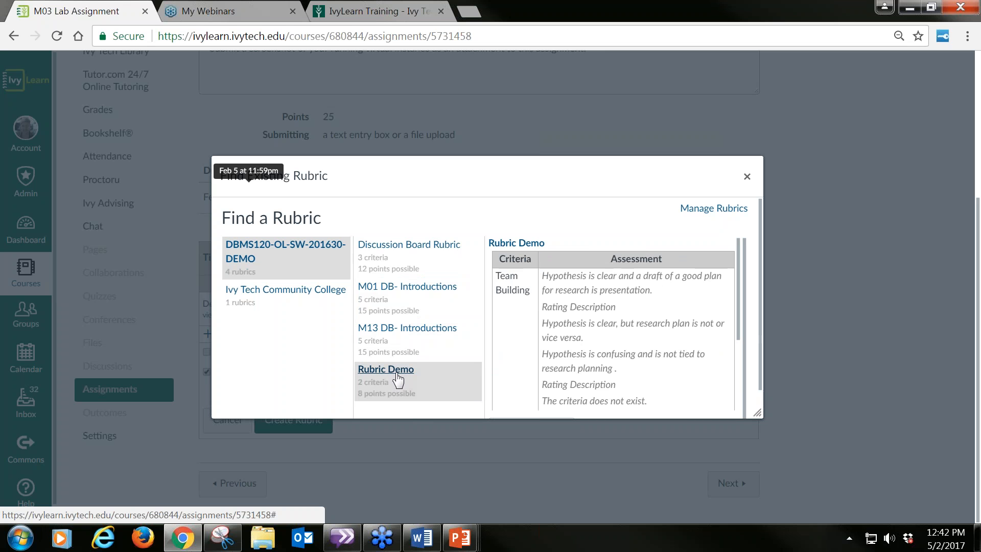
{"action": "left_click_drag", "start_coordinate": [737, 255], "coordinate": [742, 366]}
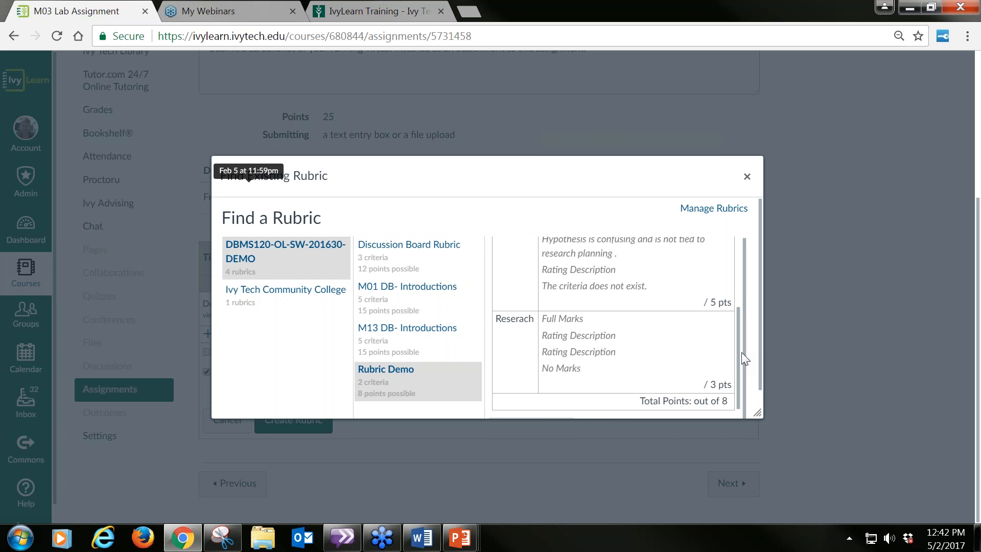
{"action": "left_click_drag", "start_coordinate": [745, 352], "coordinate": [746, 245]}
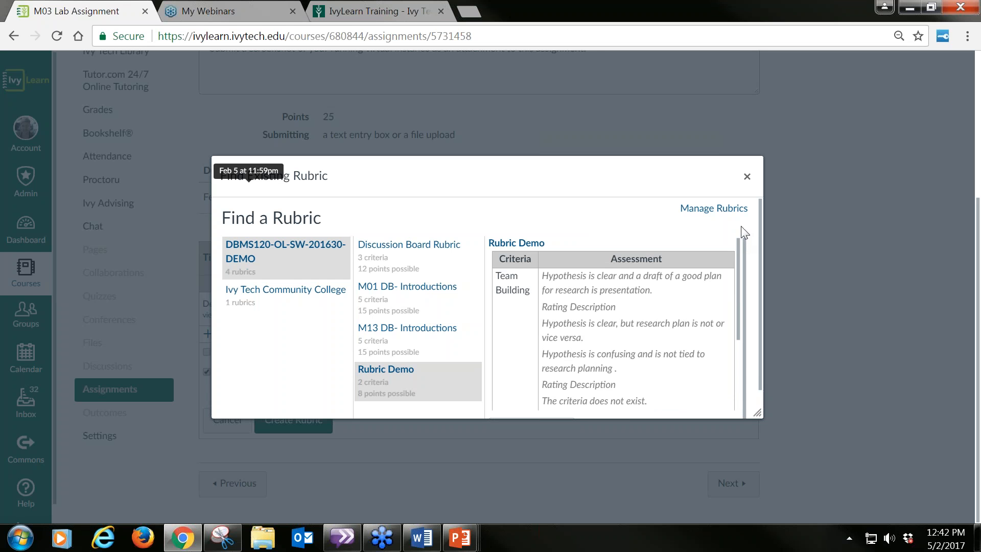
{"action": "left_click", "coordinate": [706, 209]}
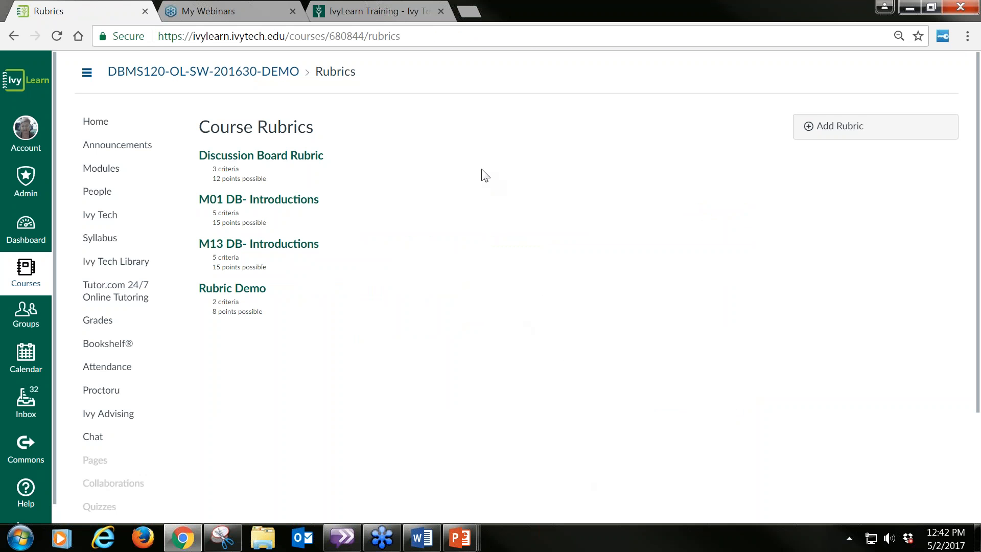
Step: Go to the course's assignments and open the M03 Lab Assignment in the Laboratory Activities group
{"action": "scroll", "coordinate": [389, 306], "scroll_direction": "down", "scroll_amount": 2}
{"action": "scroll", "coordinate": [122, 409], "scroll_direction": "down", "scroll_amount": 1}
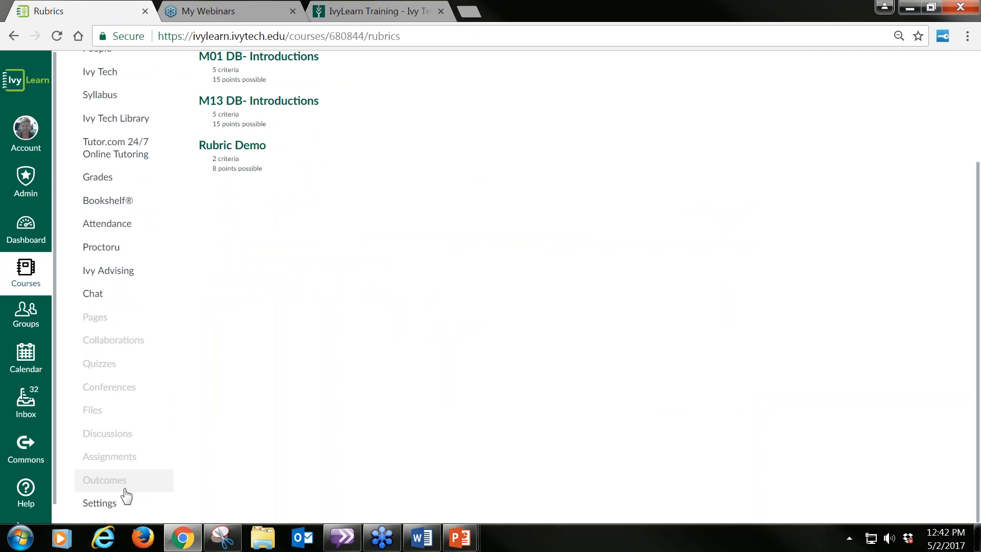
{"action": "scroll", "coordinate": [668, 441], "scroll_direction": "up", "scroll_amount": 3}
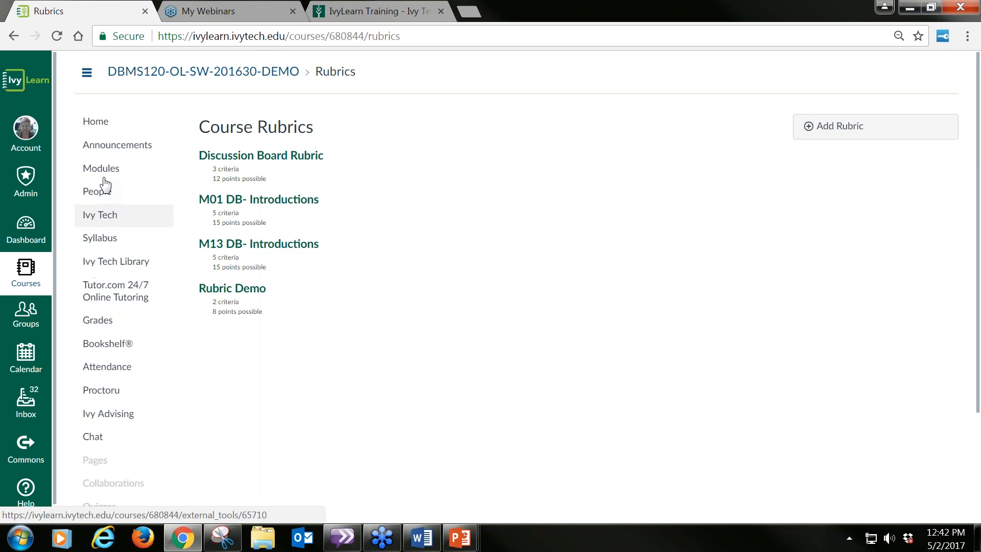
{"action": "scroll", "coordinate": [114, 393], "scroll_direction": "down", "scroll_amount": 3}
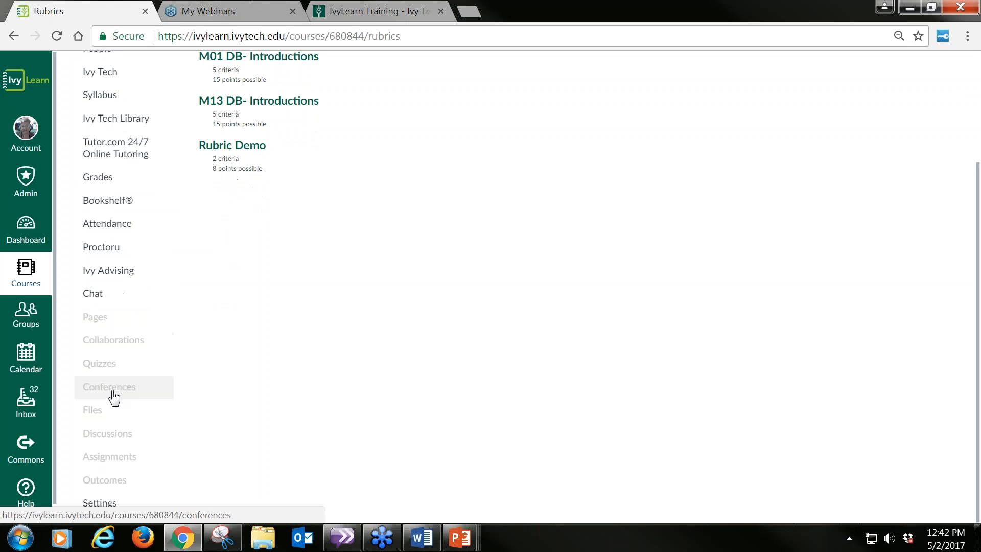
{"action": "left_click", "coordinate": [114, 457]}
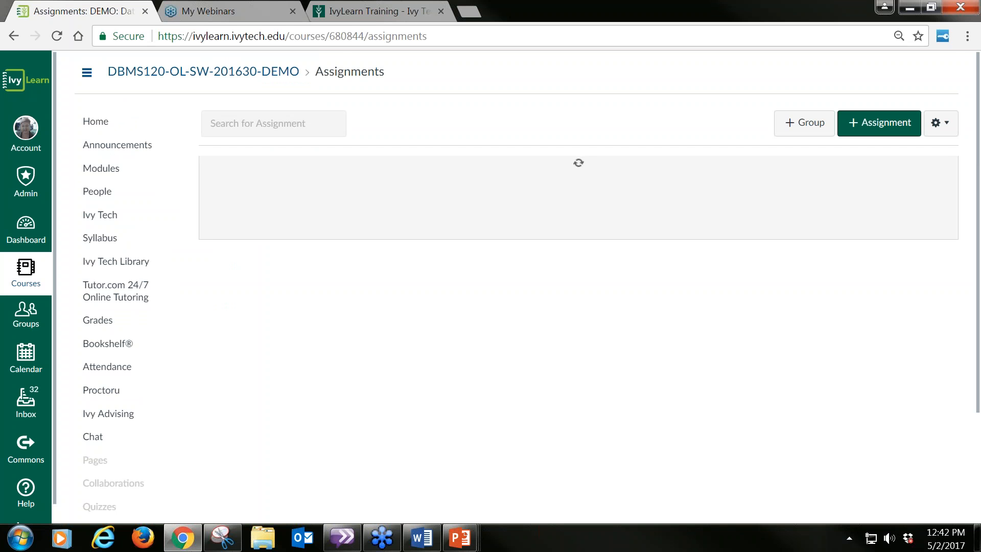
{"action": "scroll", "coordinate": [461, 276], "scroll_direction": "down", "scroll_amount": 1}
{"action": "scroll", "coordinate": [461, 294], "scroll_direction": "down", "scroll_amount": 20}
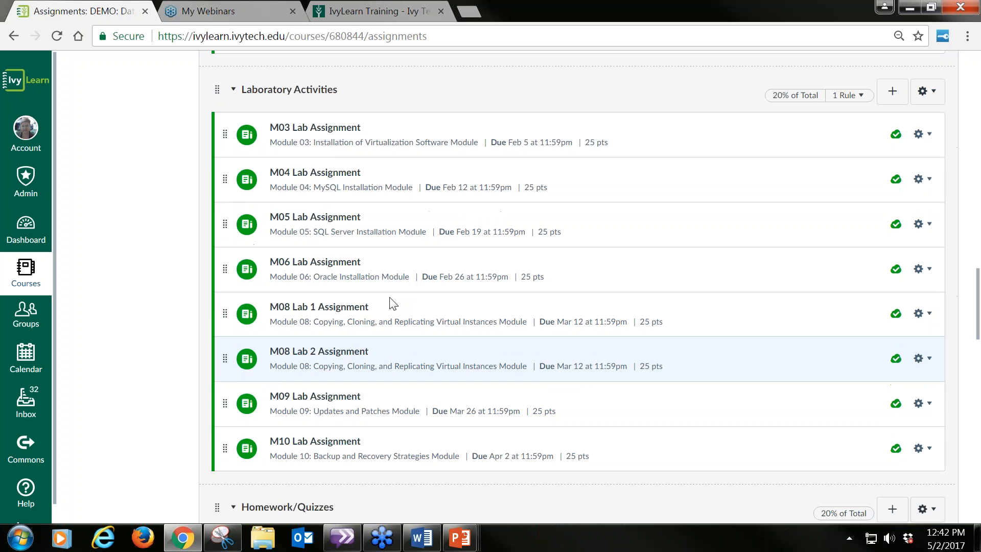
{"action": "left_click", "coordinate": [320, 132]}
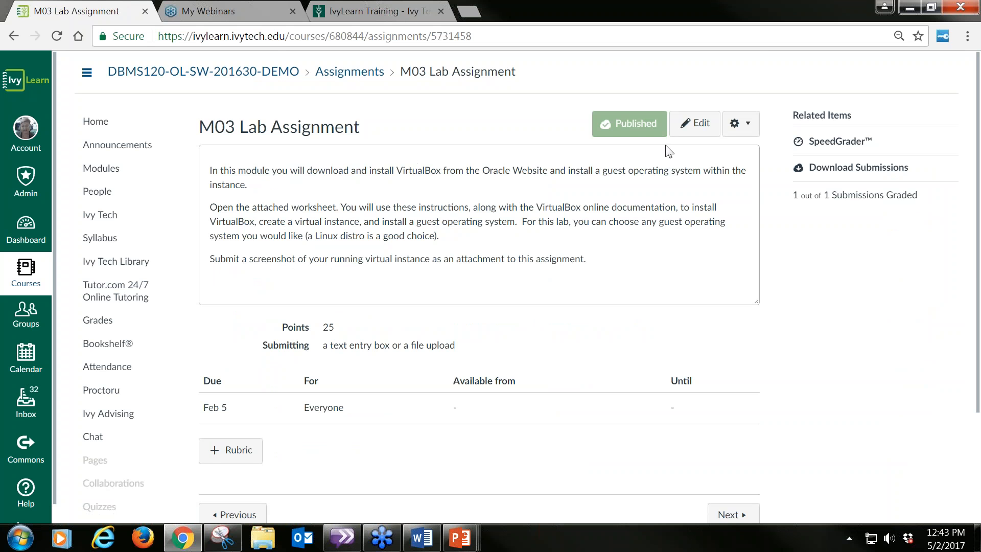
Step: Start adding a rubric to the M03 Lab Assignment and open the search for existing rubrics
{"action": "scroll", "coordinate": [729, 286], "scroll_direction": "down", "scroll_amount": 2}
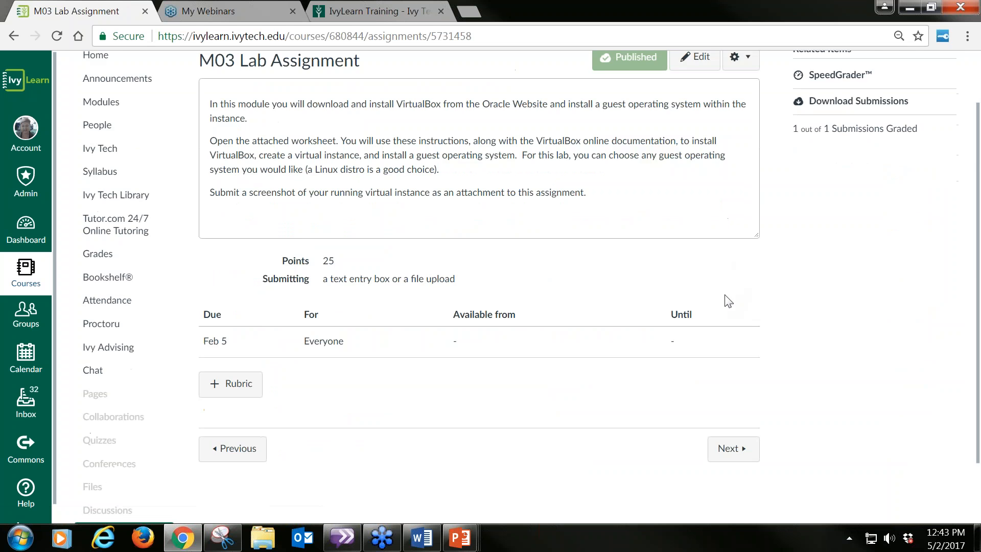
{"action": "scroll", "coordinate": [728, 302], "scroll_direction": "down", "scroll_amount": 2}
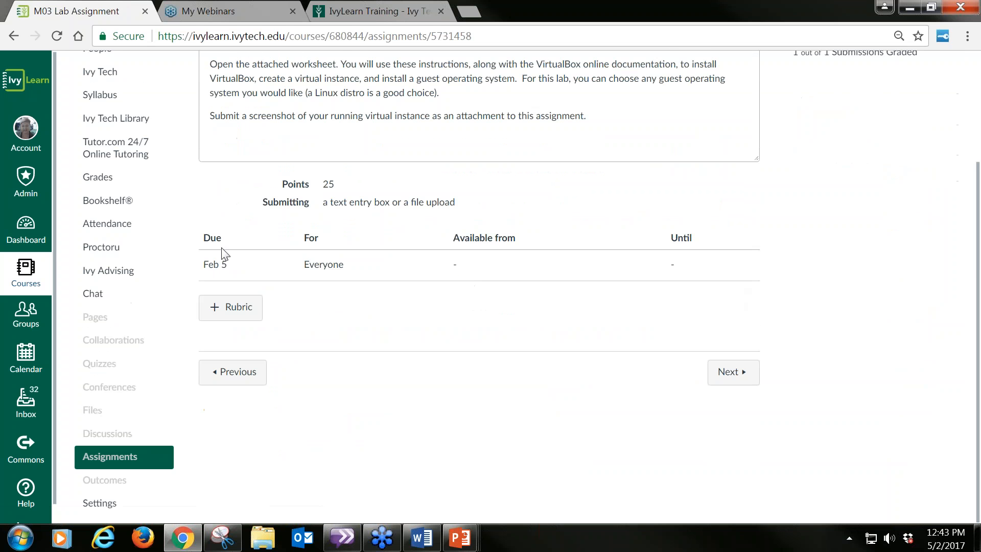
{"action": "left_click", "coordinate": [236, 307]}
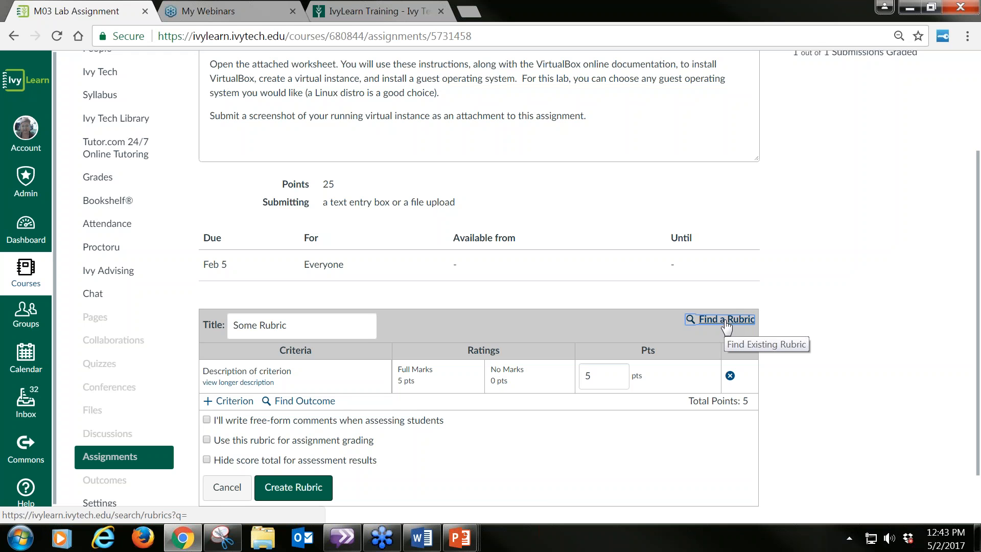
{"action": "left_click_drag", "start_coordinate": [727, 323], "coordinate": [728, 308]}
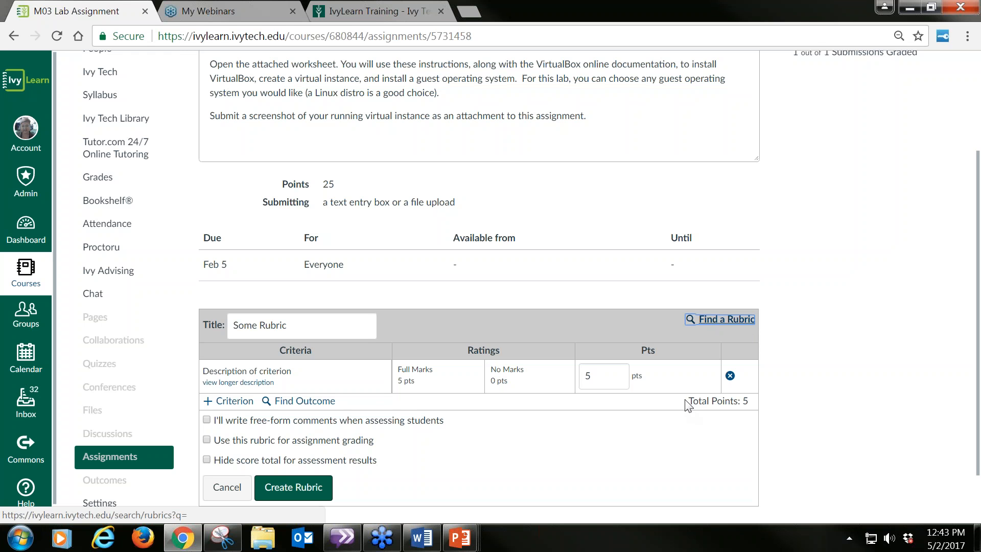
{"action": "left_click_drag", "start_coordinate": [688, 402], "coordinate": [753, 405]}
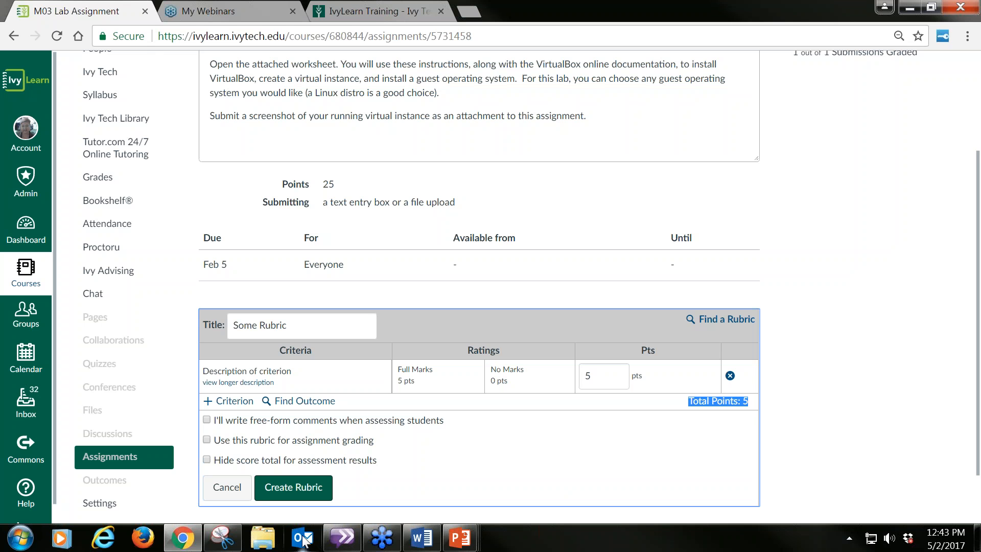
{"action": "mouse_move", "coordinate": [359, 518]}
{"action": "left_click", "coordinate": [520, 453]}
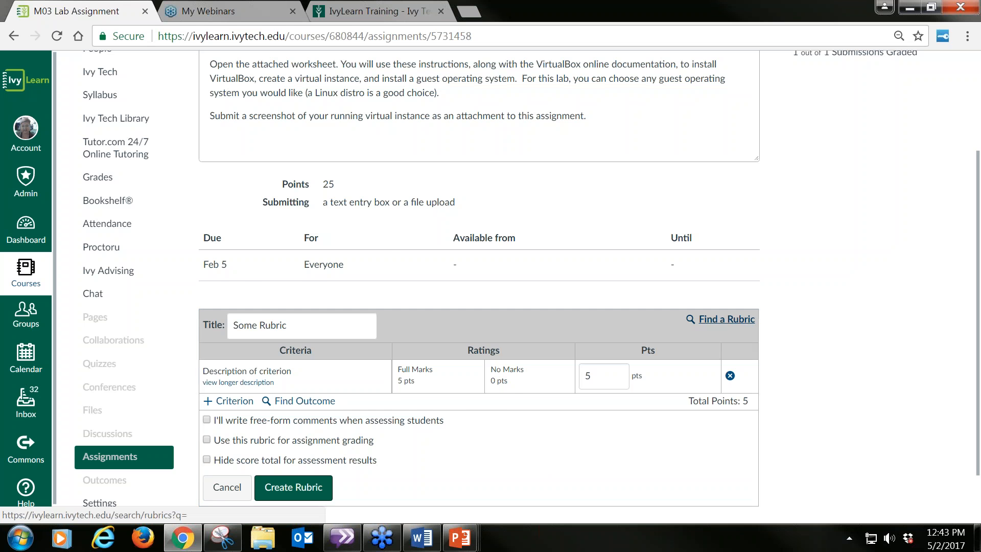
{"action": "left_click", "coordinate": [723, 319]}
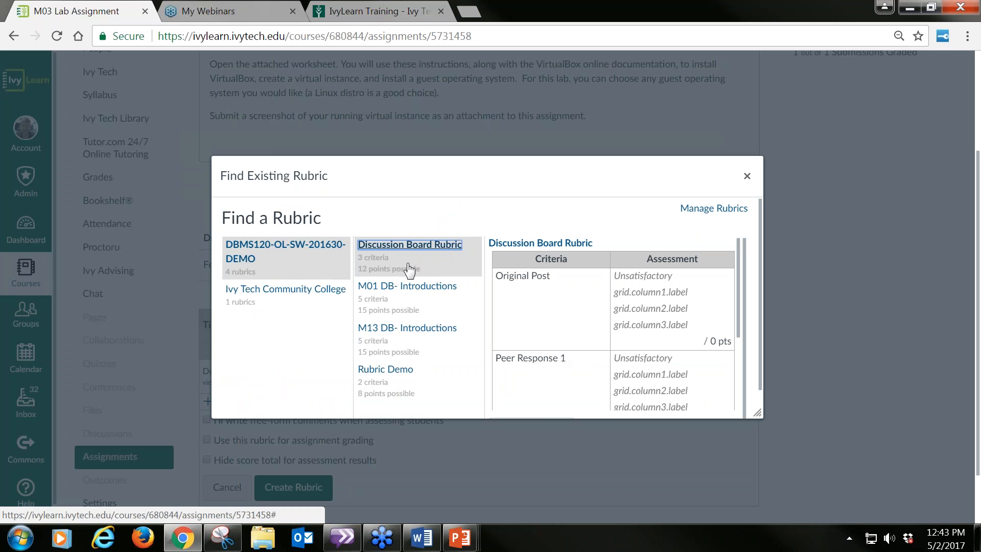
Step: Choose the Rubric Demo rubric, enlarge the dialog to reach the end of its criteria, and attach it to the assignment
{"action": "left_click", "coordinate": [407, 373]}
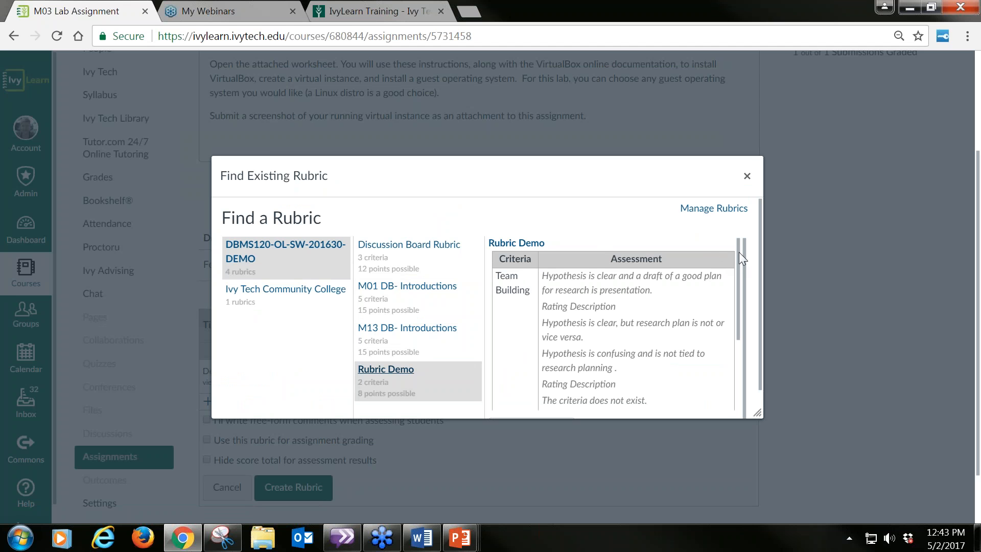
{"action": "scroll", "coordinate": [739, 251], "scroll_direction": "down", "scroll_amount": 3}
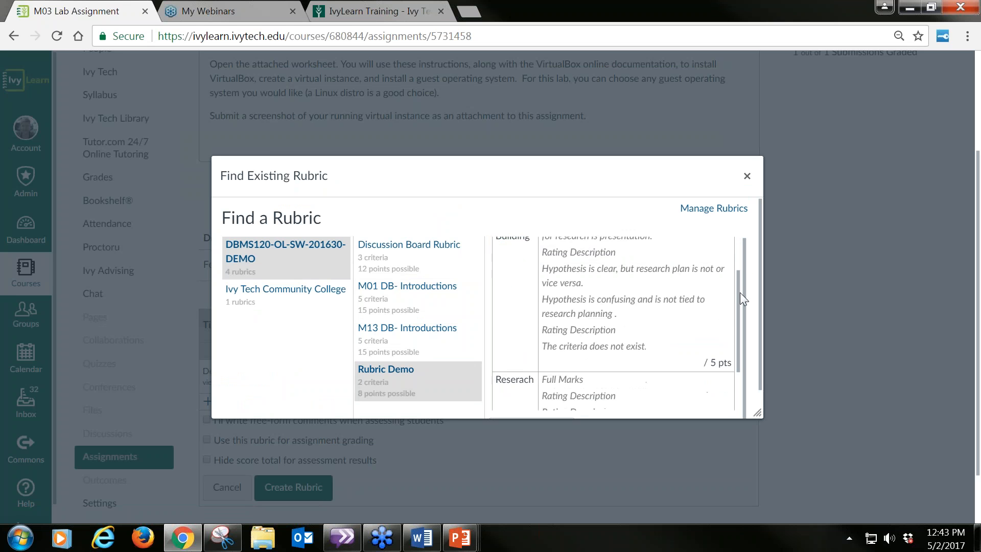
{"action": "left_click_drag", "start_coordinate": [742, 331], "coordinate": [744, 360]}
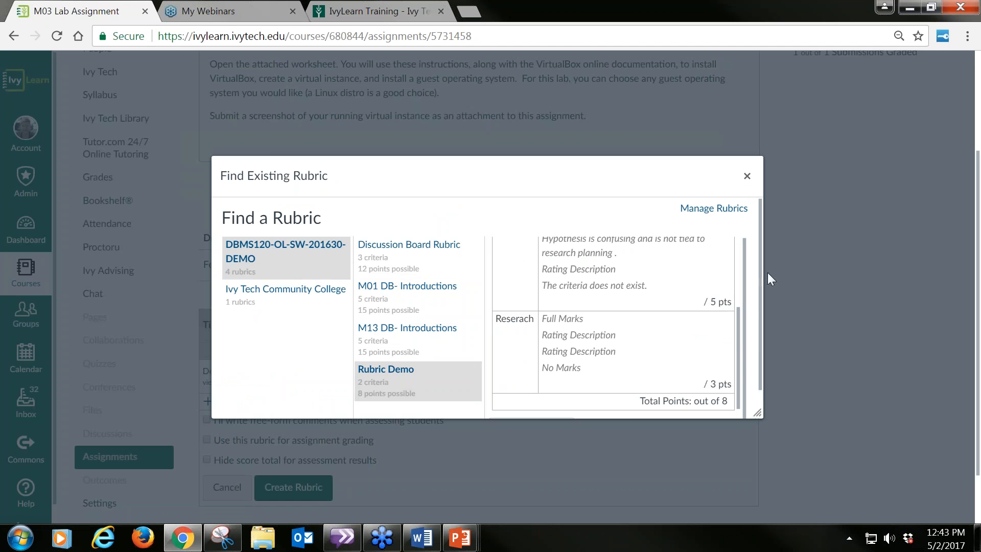
{"action": "scroll", "coordinate": [743, 273], "scroll_direction": "down", "scroll_amount": 1}
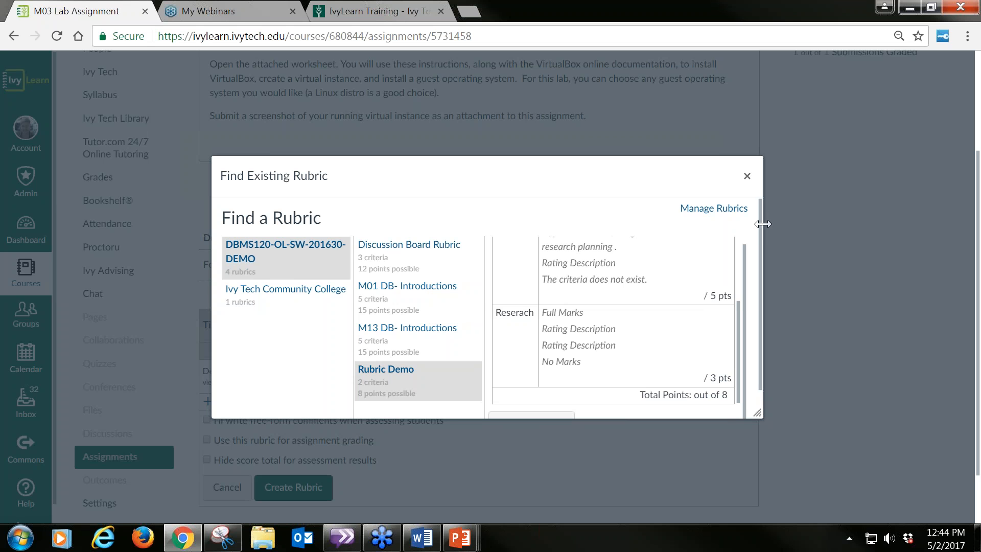
{"action": "left_click_drag", "start_coordinate": [765, 213], "coordinate": [755, 298]}
{"action": "left_click_drag", "start_coordinate": [749, 412], "coordinate": [808, 482]}
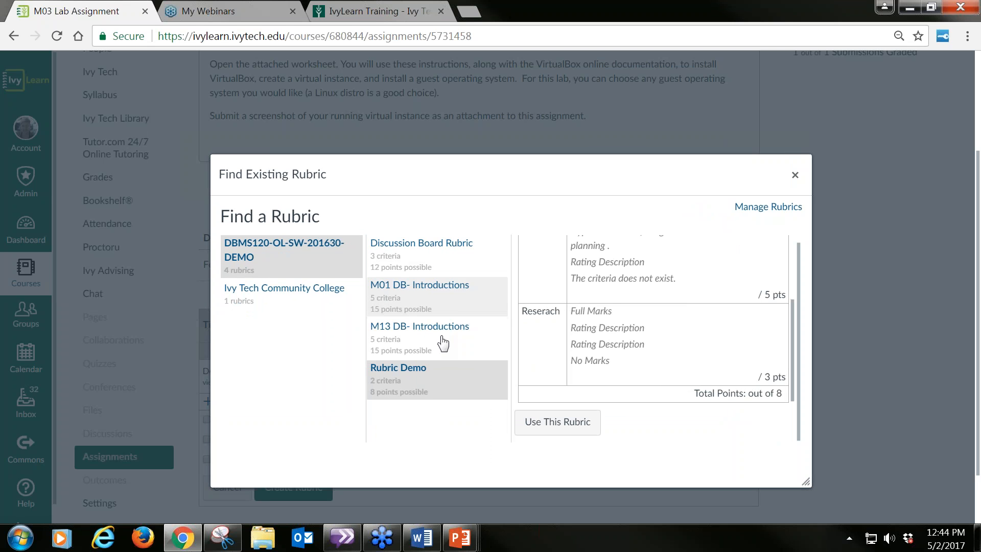
{"action": "left_click", "coordinate": [562, 423]}
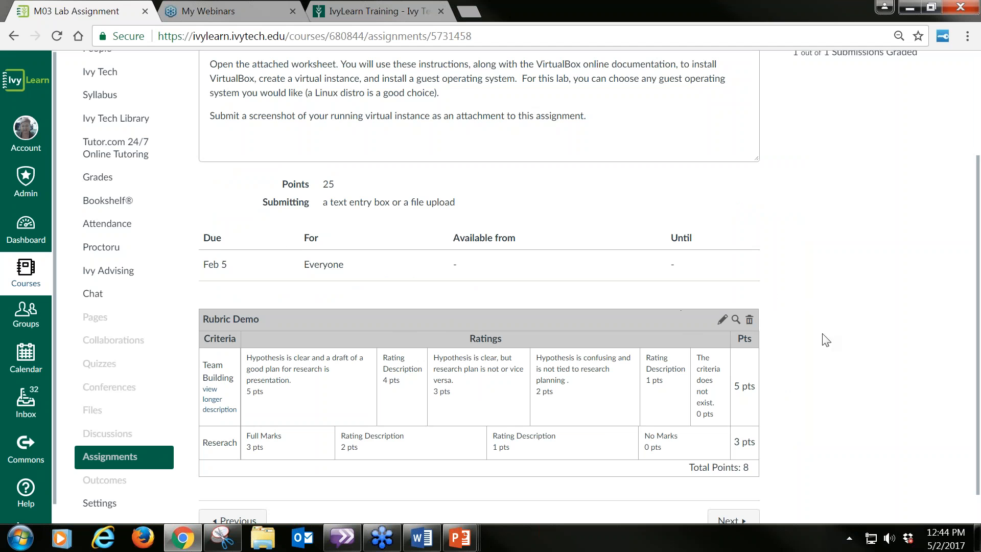
Step: Review the rubric attached to the M03 Lab Assignment and compare its total points with the assignment's points
{"action": "scroll", "coordinate": [823, 401], "scroll_direction": "down", "scroll_amount": 1}
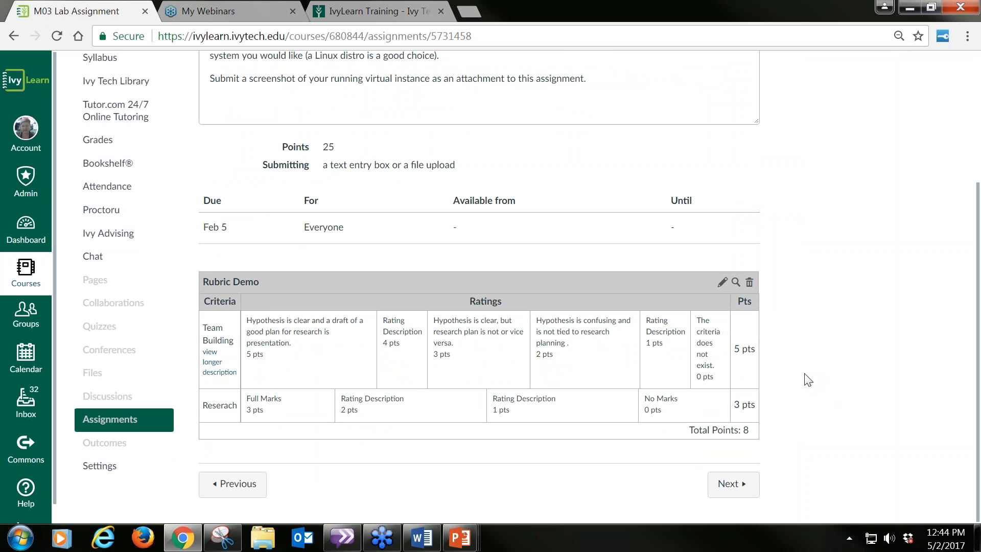
{"action": "scroll", "coordinate": [783, 457], "scroll_direction": "up", "scroll_amount": 3}
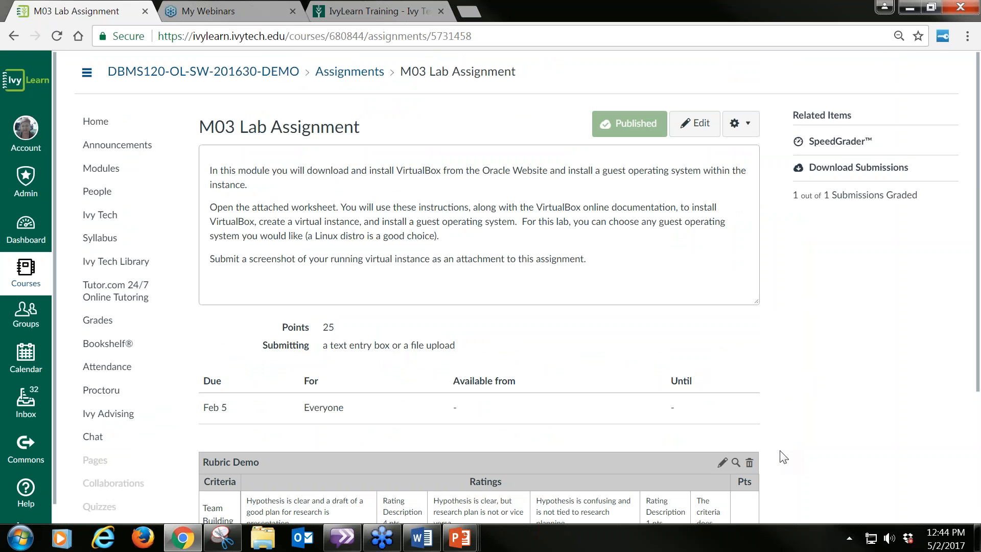
{"action": "scroll", "coordinate": [783, 457], "scroll_direction": "down", "scroll_amount": 3}
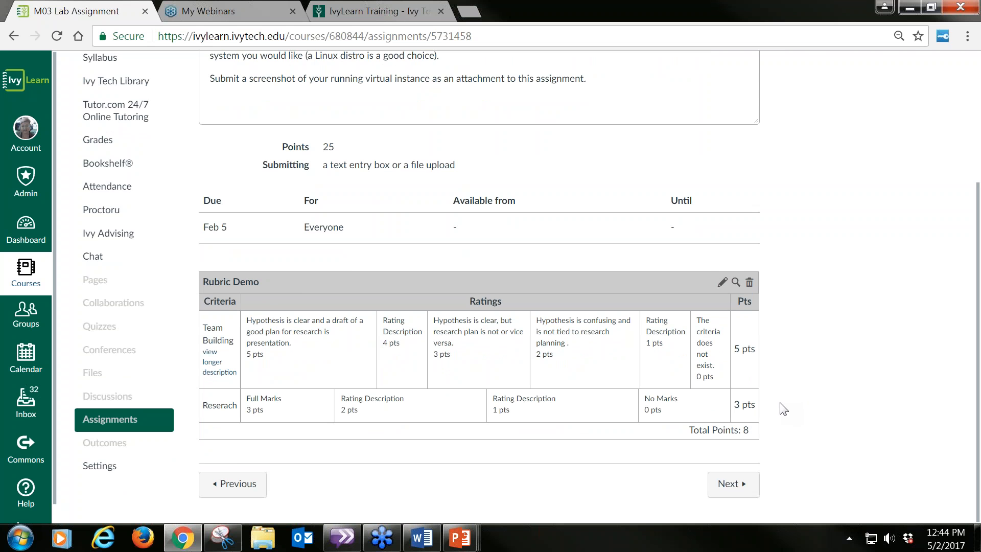
{"action": "scroll", "coordinate": [784, 408], "scroll_direction": "up", "scroll_amount": 3}
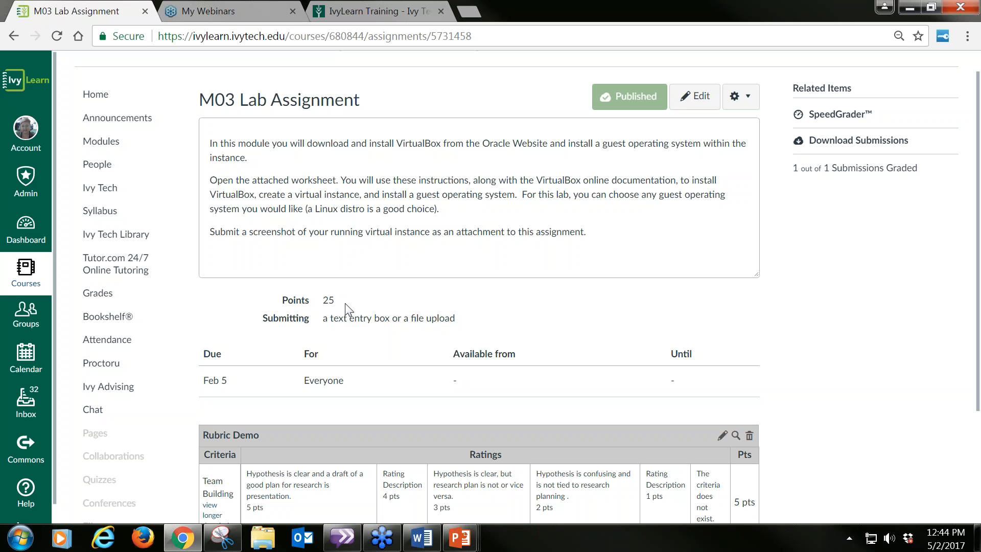
{"action": "scroll", "coordinate": [345, 303], "scroll_direction": "down", "scroll_amount": 3}
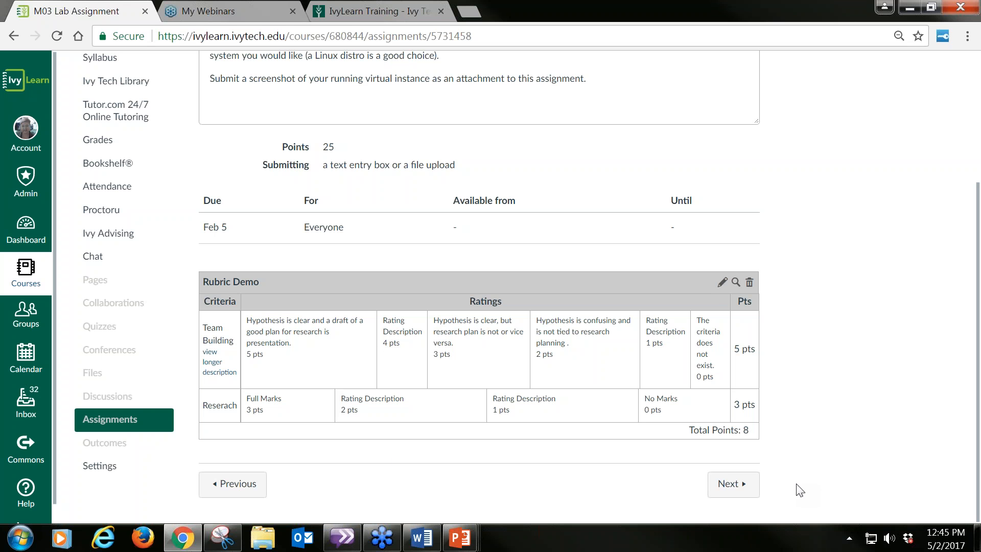
Step: Go to the course's discussions and open the M03 DB - Benefits of Virtualizing a Data Center topic
{"action": "scroll", "coordinate": [800, 490], "scroll_direction": "up", "scroll_amount": 4}
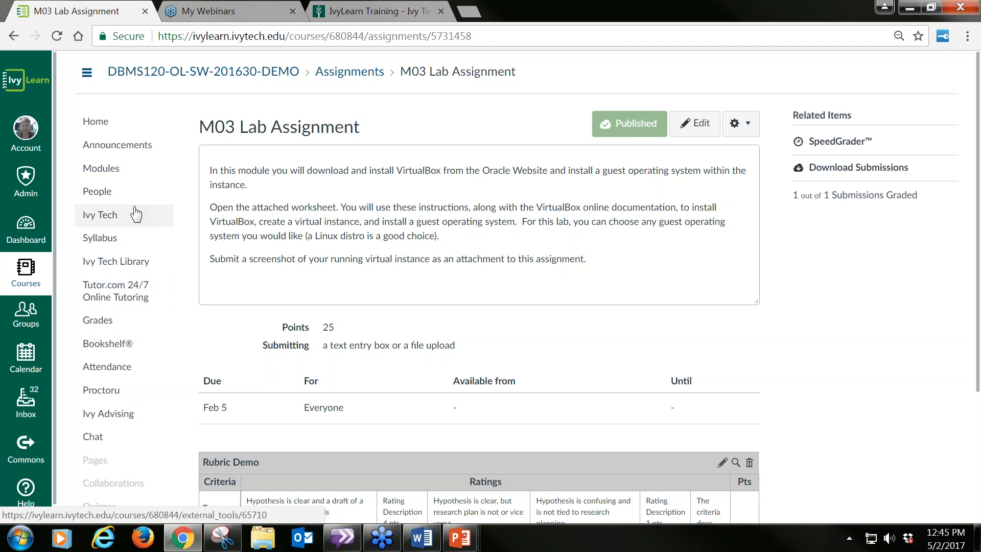
{"action": "scroll", "coordinate": [145, 225], "scroll_direction": "down", "scroll_amount": 3}
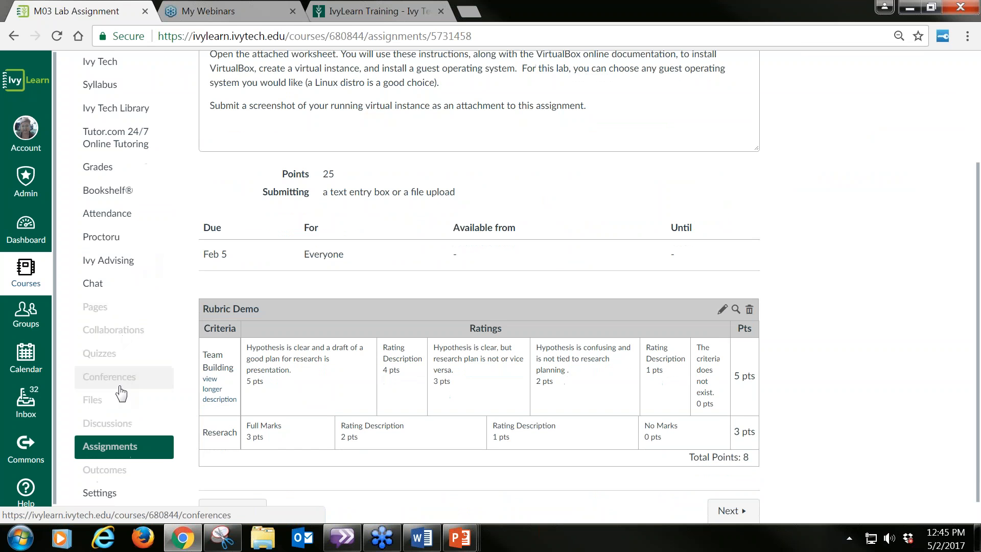
{"action": "left_click", "coordinate": [106, 431]}
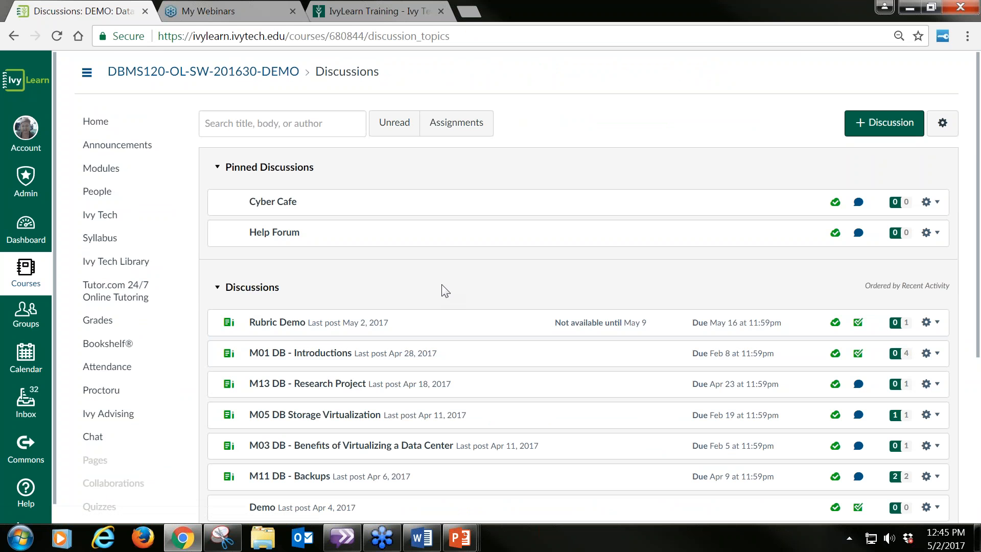
{"action": "scroll", "coordinate": [445, 289], "scroll_direction": "down", "scroll_amount": 3}
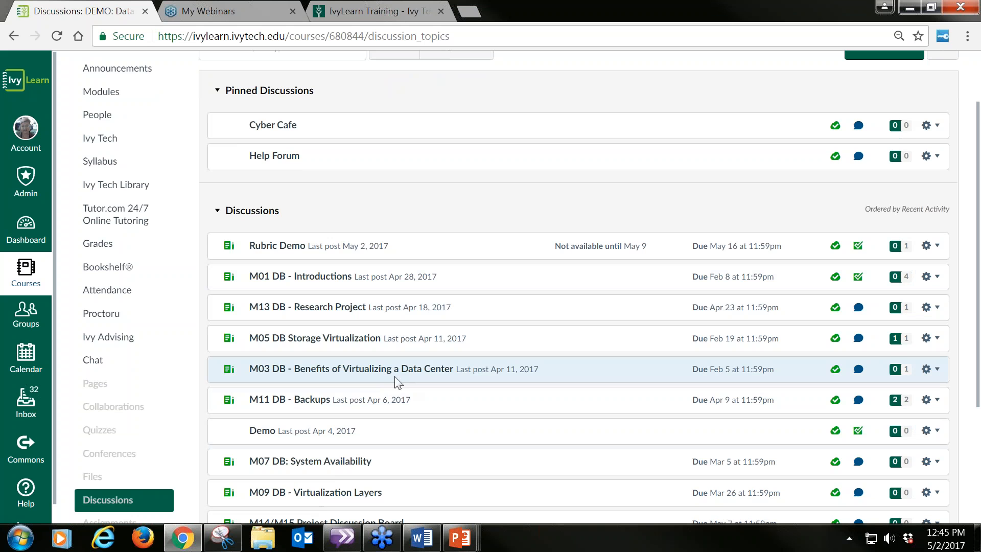
{"action": "left_click", "coordinate": [368, 372]}
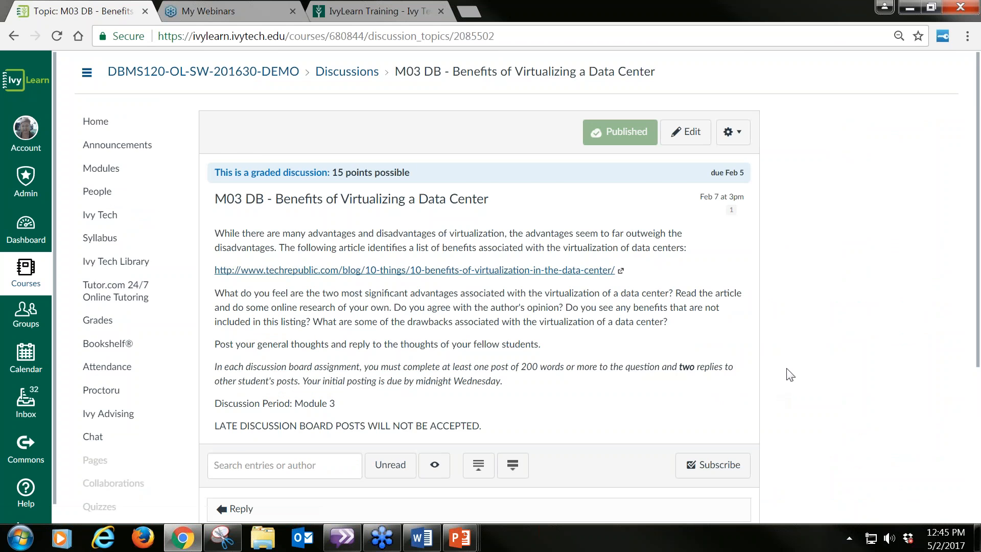
Step: Start adding a rubric to the M03 DB graded discussion and open the search for existing rubrics
{"action": "scroll", "coordinate": [787, 378], "scroll_direction": "down", "scroll_amount": 5}
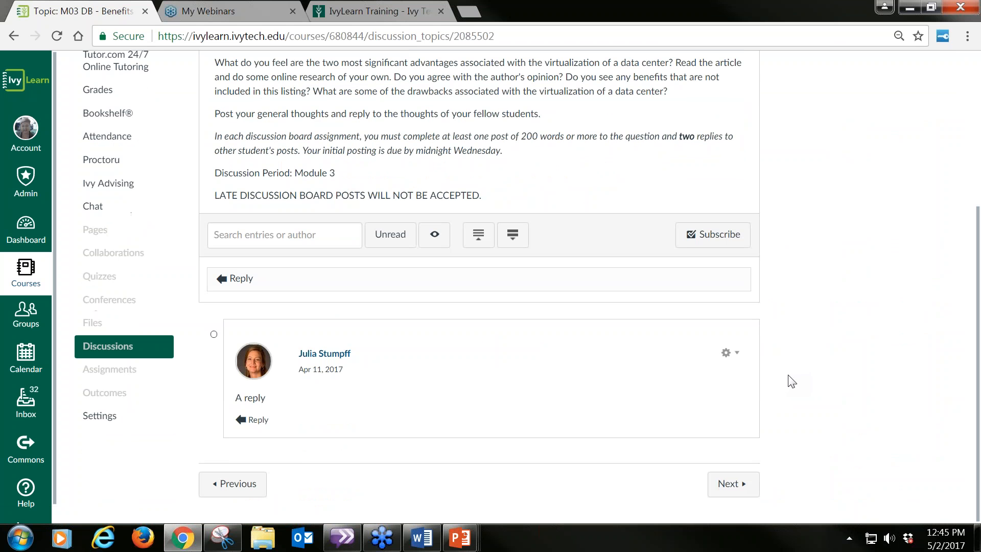
{"action": "scroll", "coordinate": [833, 384], "scroll_direction": "up", "scroll_amount": 5}
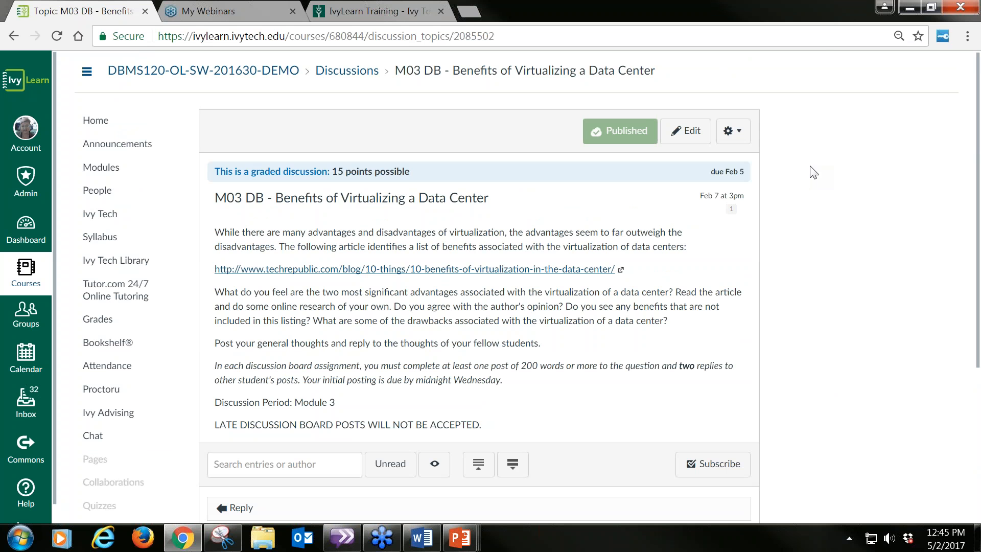
{"action": "left_click", "coordinate": [738, 134]}
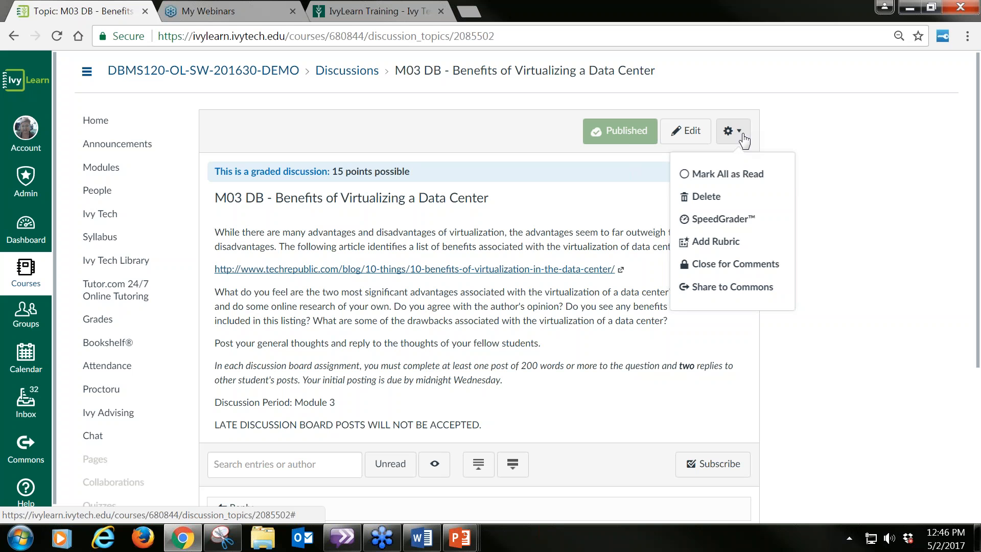
{"action": "left_click", "coordinate": [730, 250]}
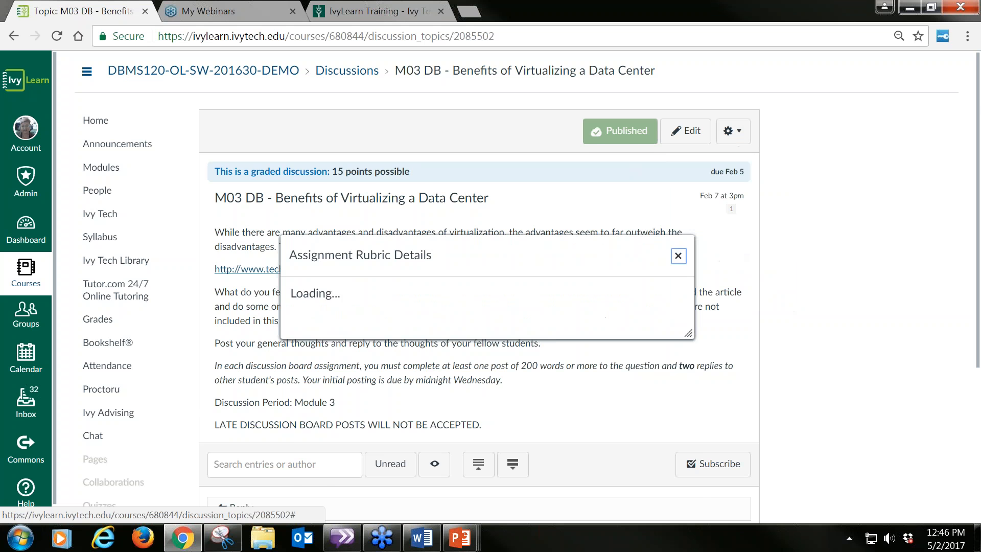
{"action": "scroll", "coordinate": [838, 284], "scroll_direction": "down", "scroll_amount": 2}
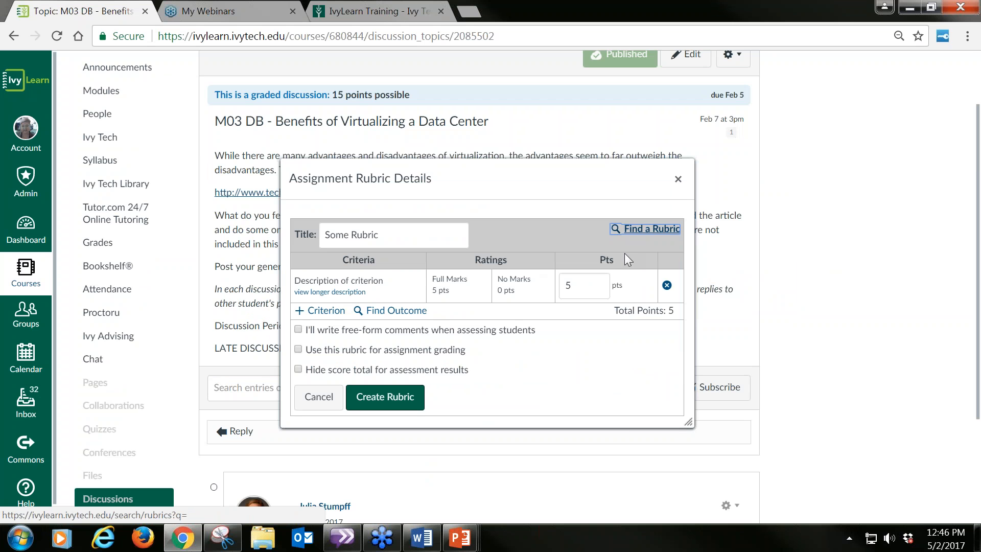
{"action": "left_click", "coordinate": [645, 229]}
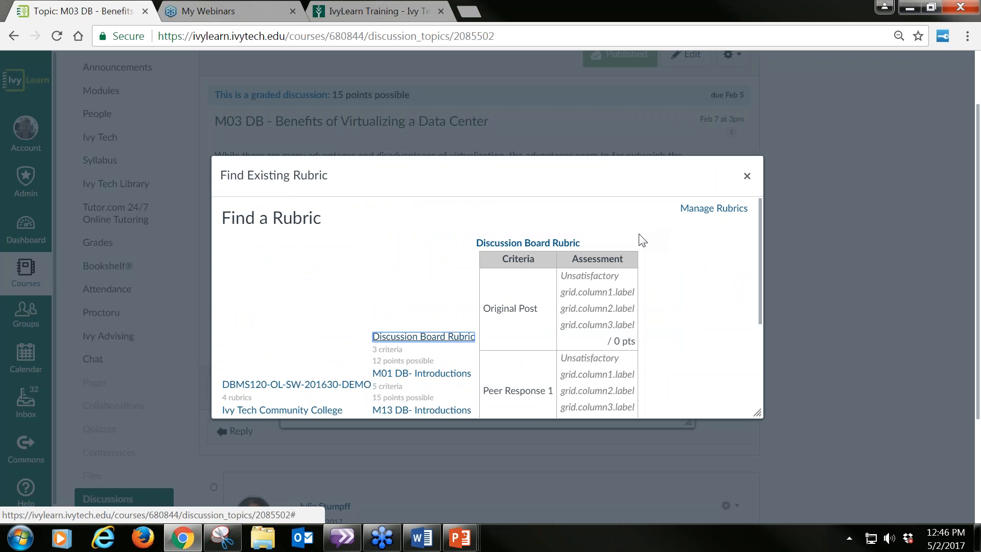
Step: Compare the existing discussion rubrics, choose M01 DB- Introductions, and use it for the M03 DB discussion
{"action": "scroll", "coordinate": [725, 308], "scroll_direction": "down", "scroll_amount": 2}
{"action": "scroll", "coordinate": [716, 309], "scroll_direction": "down", "scroll_amount": 2}
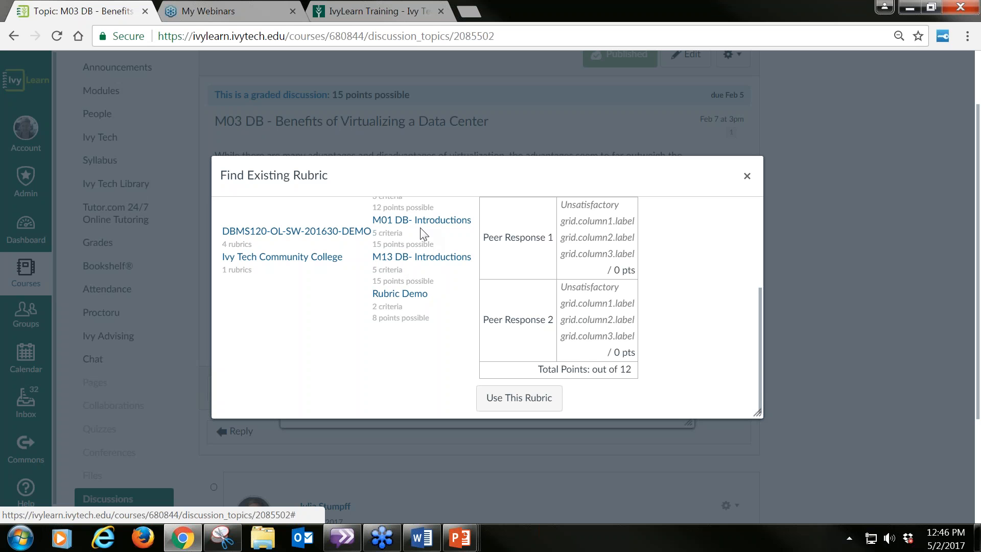
{"action": "scroll", "coordinate": [403, 296], "scroll_direction": "up", "scroll_amount": 1}
{"action": "scroll", "coordinate": [431, 307], "scroll_direction": "up", "scroll_amount": 1}
{"action": "left_click", "coordinate": [430, 302]}
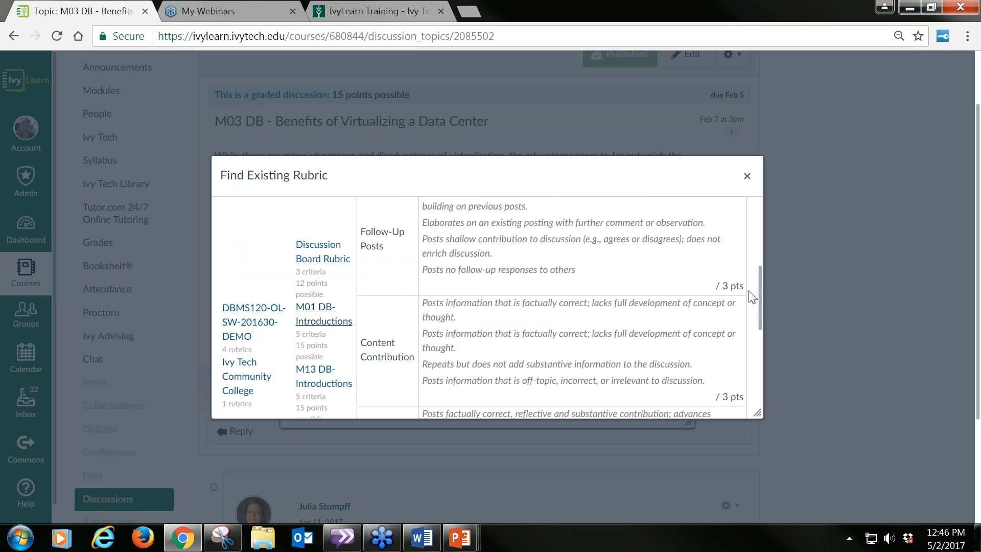
{"action": "left_click_drag", "start_coordinate": [759, 274], "coordinate": [759, 213]}
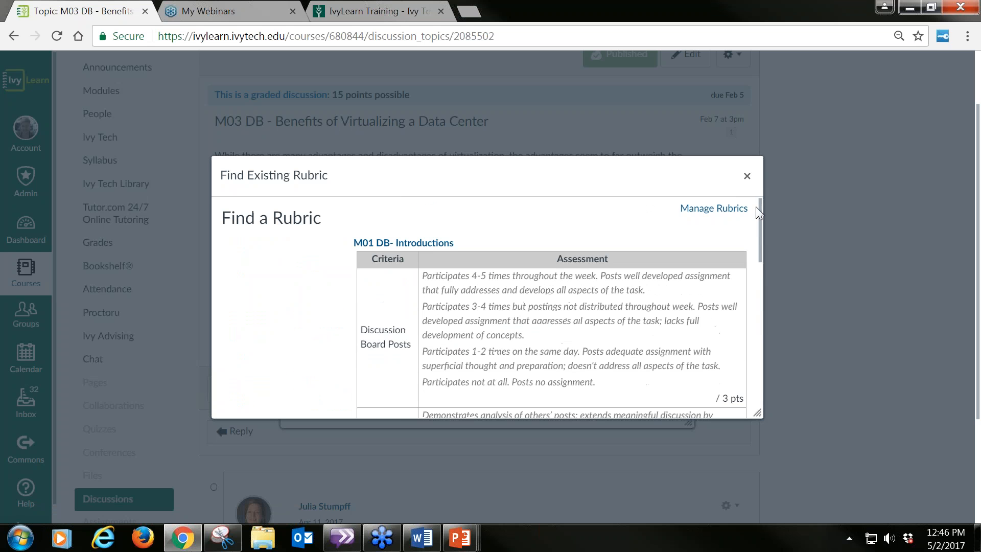
{"action": "left_click_drag", "start_coordinate": [755, 223], "coordinate": [755, 404]}
{"action": "left_click", "coordinate": [432, 393]}
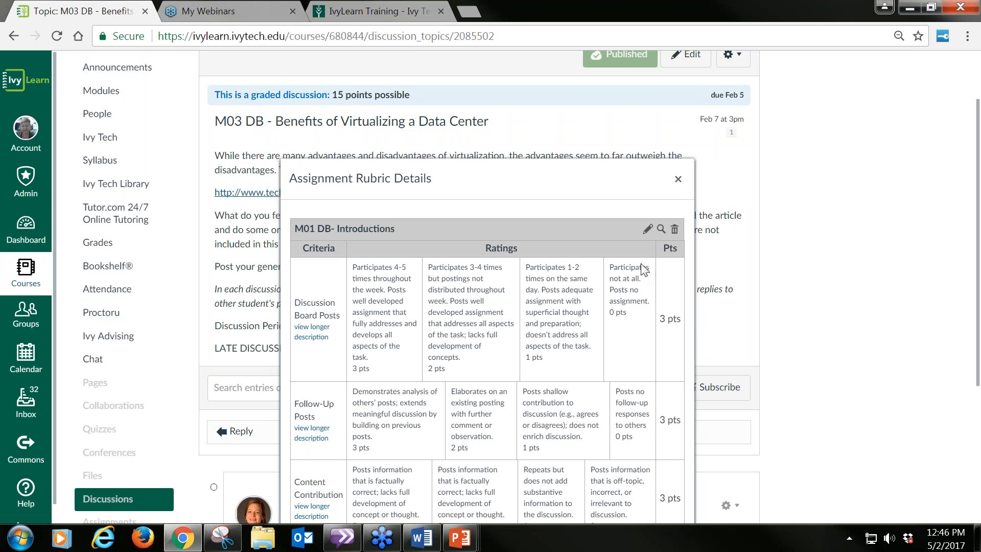
Step: Edit the attached rubric and change its title to M03 DB- Introductions
{"action": "left_click", "coordinate": [648, 229]}
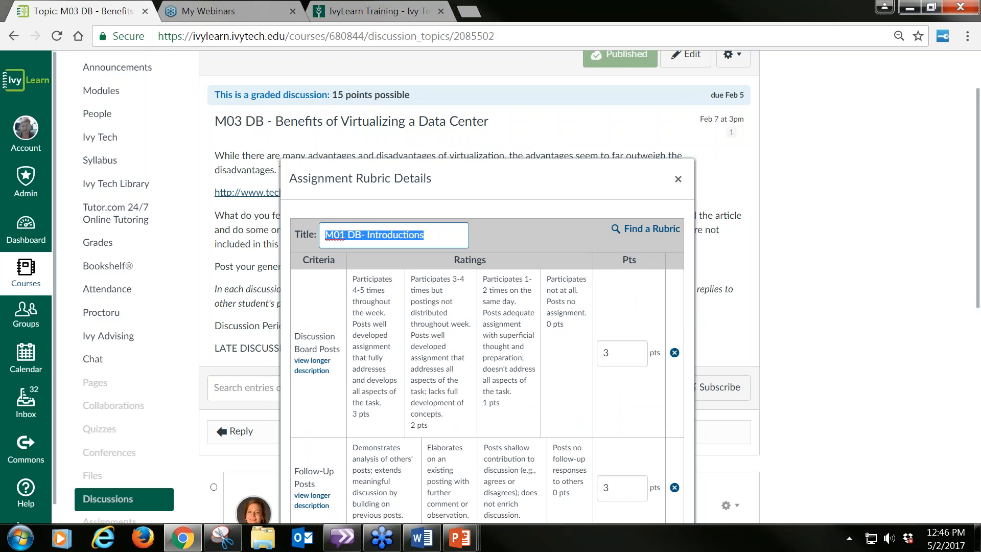
{"action": "left_click", "coordinate": [347, 234]}
{"action": "key", "text": "BackSpace"}
{"action": "type", "text": "3"}
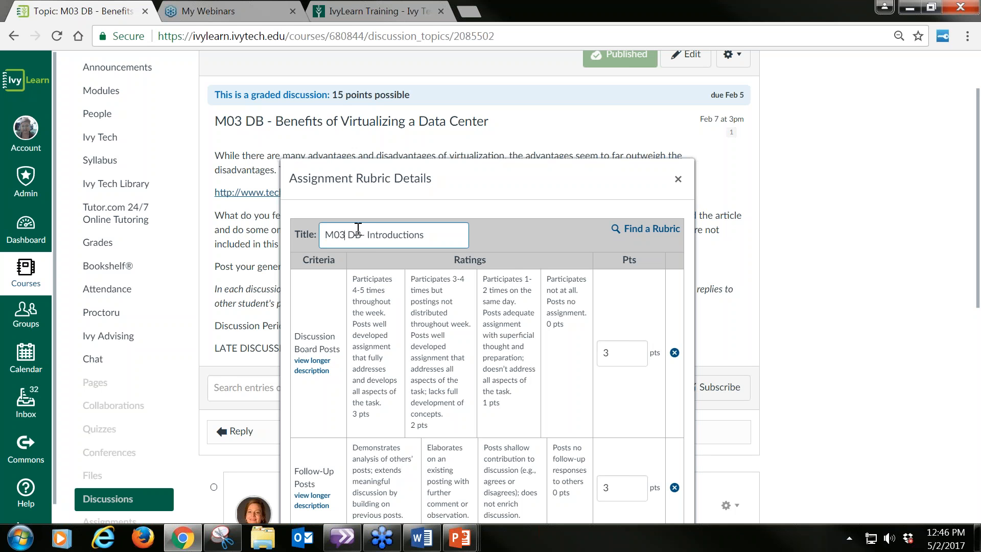
Step: Enable using the rubric for assignment grading, save it while leaving the assignment points different, and close the rubric details
{"action": "scroll", "coordinate": [596, 255], "scroll_direction": "down", "scroll_amount": 9}
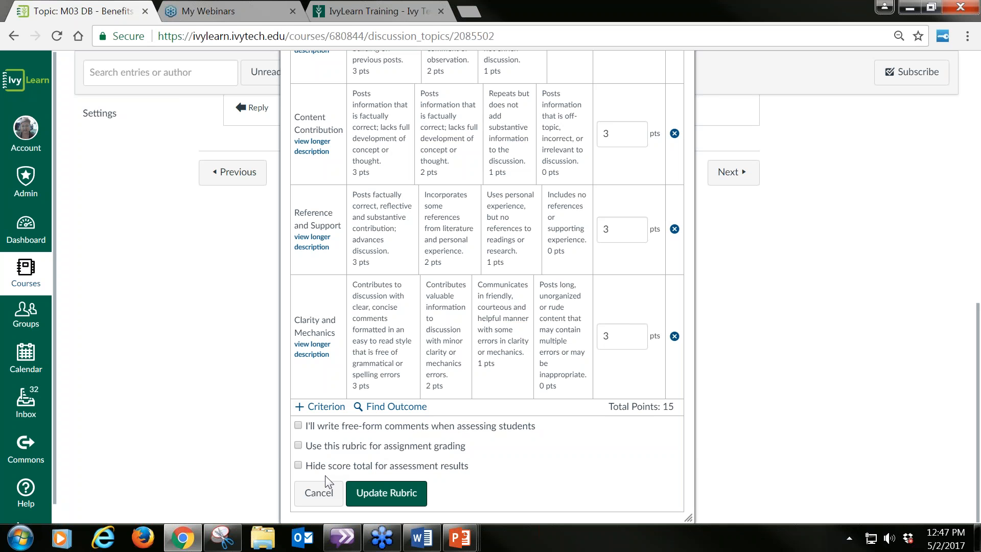
{"action": "left_click", "coordinate": [298, 445]}
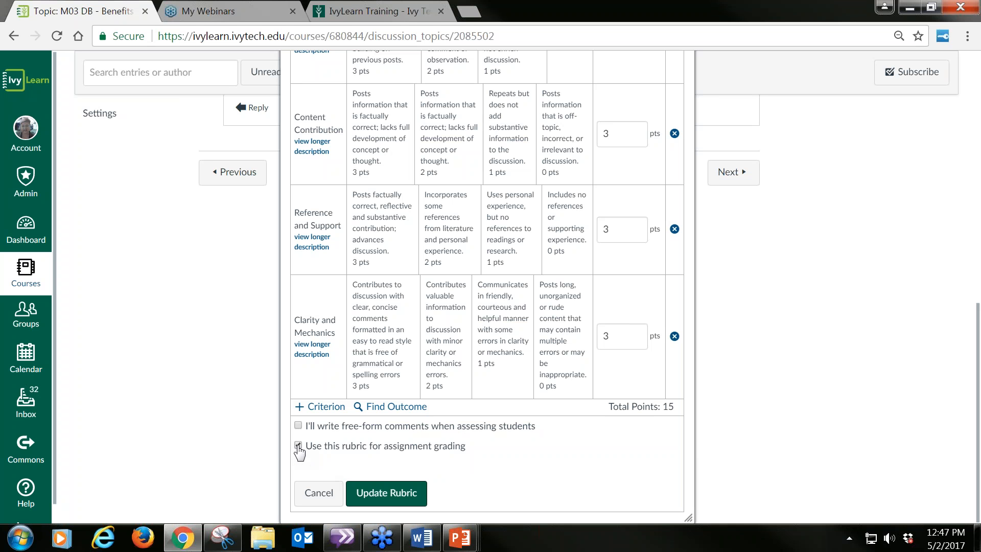
{"action": "left_click", "coordinate": [397, 494]}
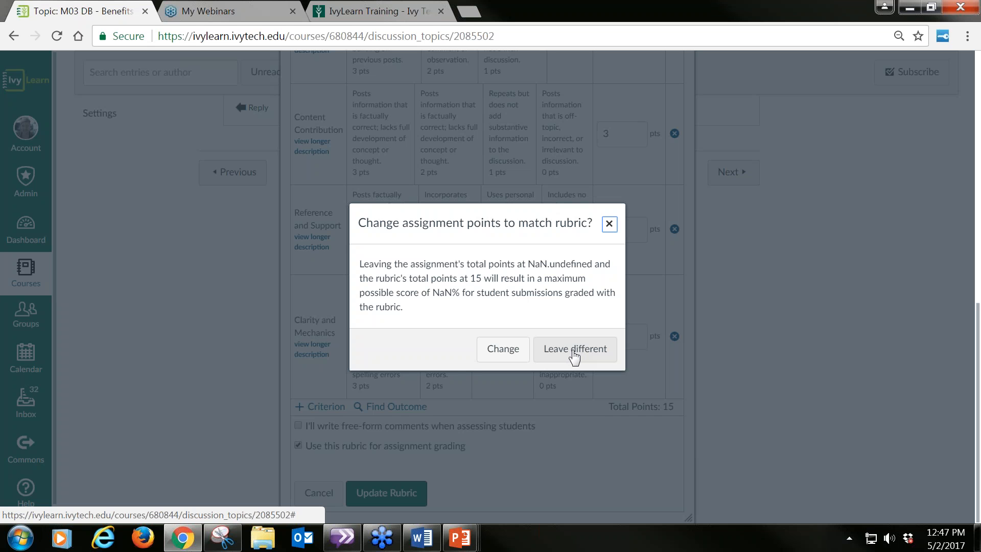
{"action": "left_click", "coordinate": [575, 352]}
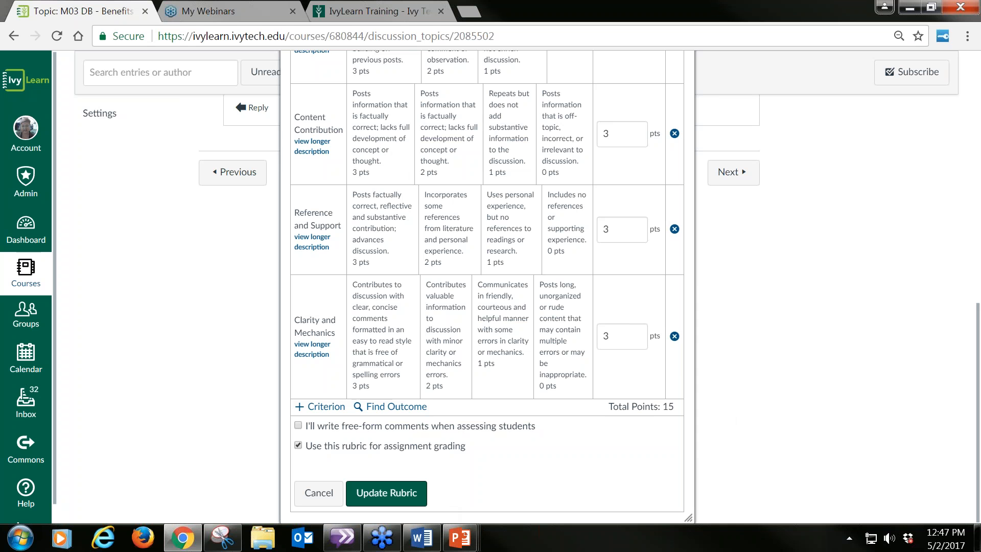
{"action": "left_click", "coordinate": [384, 491]}
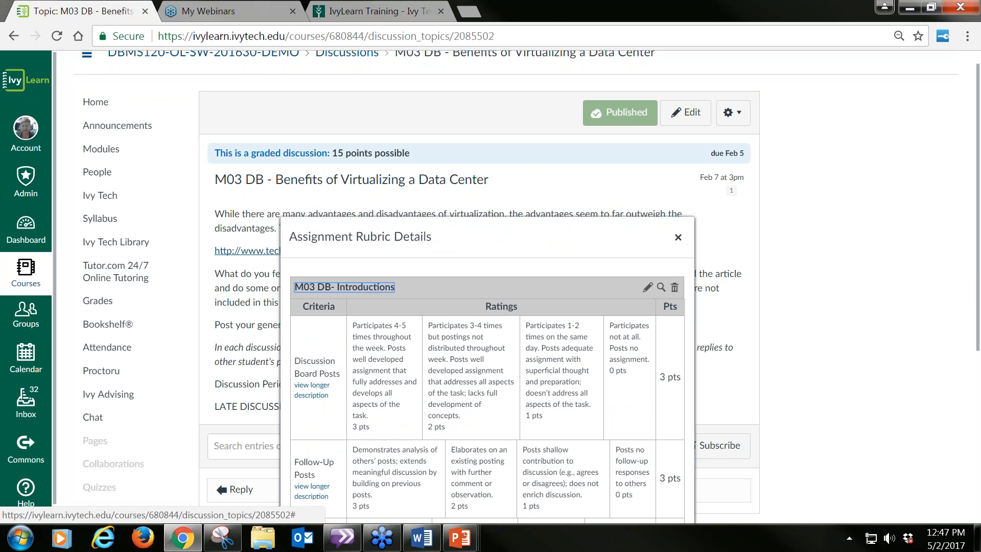
{"action": "left_click", "coordinate": [678, 239]}
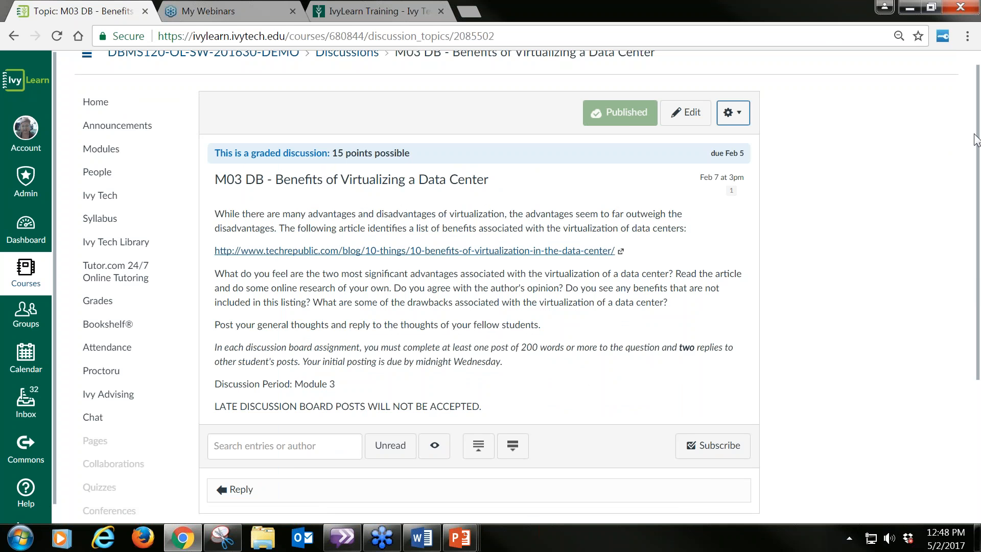
Step: Return to the course's discussions list and open the M01 DB - Introductions topic
{"action": "scroll", "coordinate": [978, 145], "scroll_direction": "down", "scroll_amount": 5}
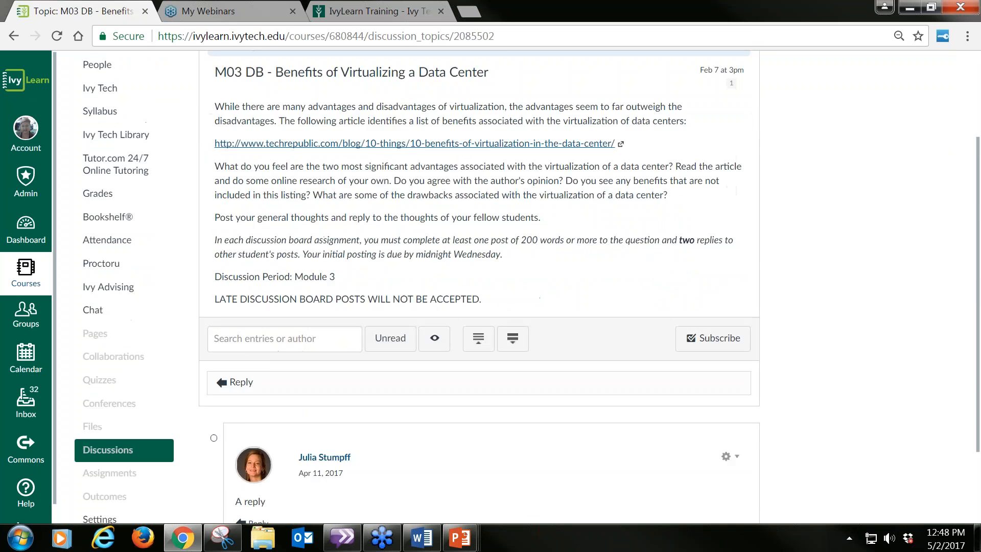
{"action": "scroll", "coordinate": [685, 192], "scroll_direction": "up", "scroll_amount": 5}
{"action": "scroll", "coordinate": [950, 60], "scroll_direction": "up", "scroll_amount": 1}
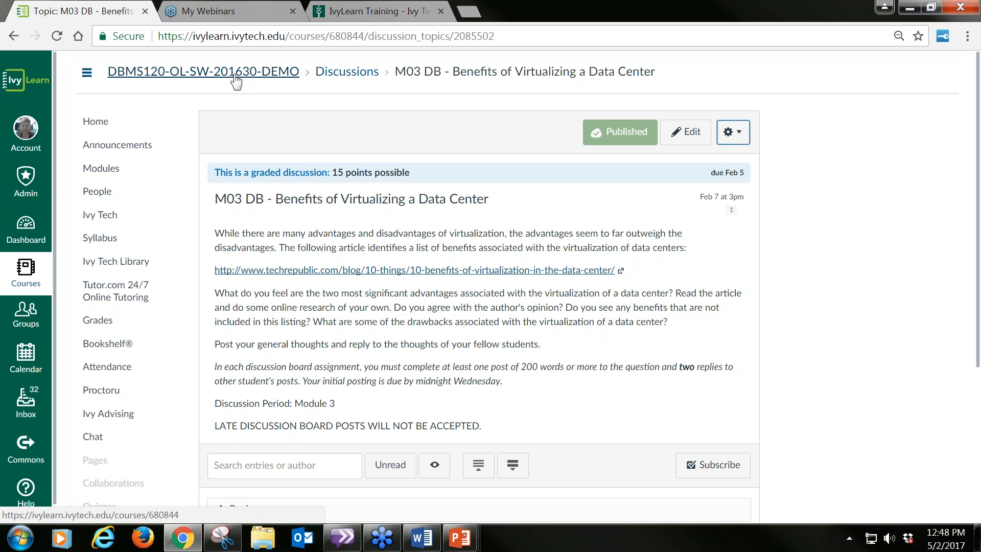
{"action": "left_click", "coordinate": [359, 76]}
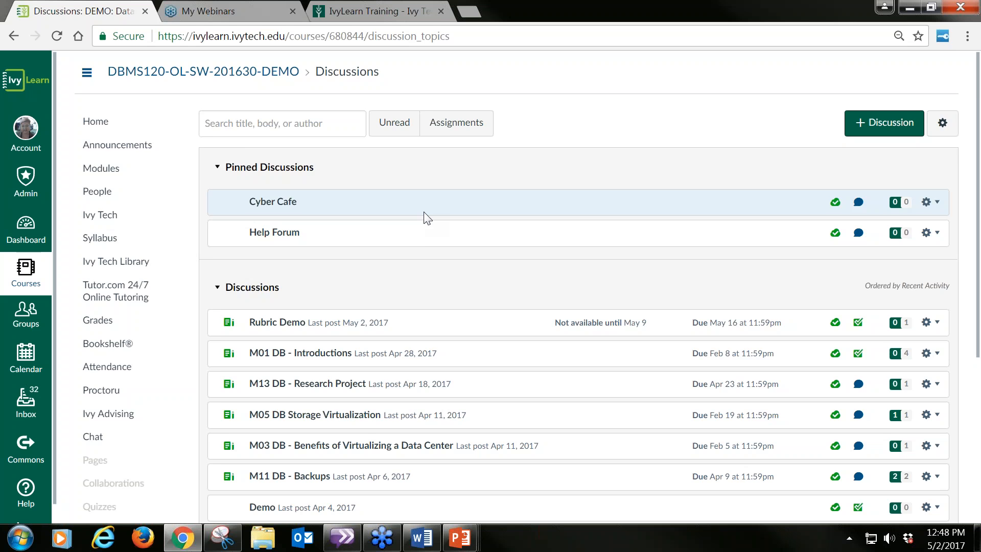
{"action": "scroll", "coordinate": [425, 217], "scroll_direction": "down", "scroll_amount": 1}
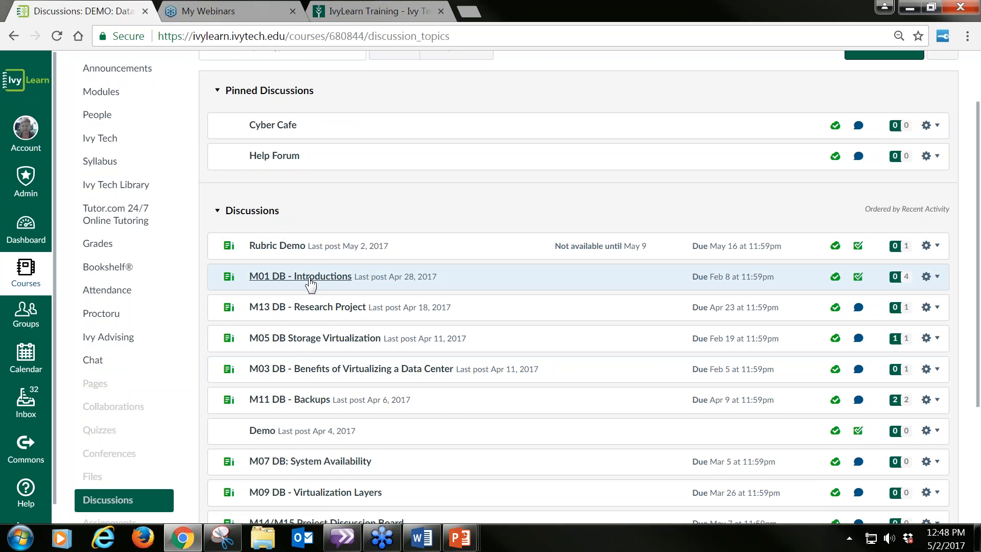
{"action": "left_click", "coordinate": [310, 281]}
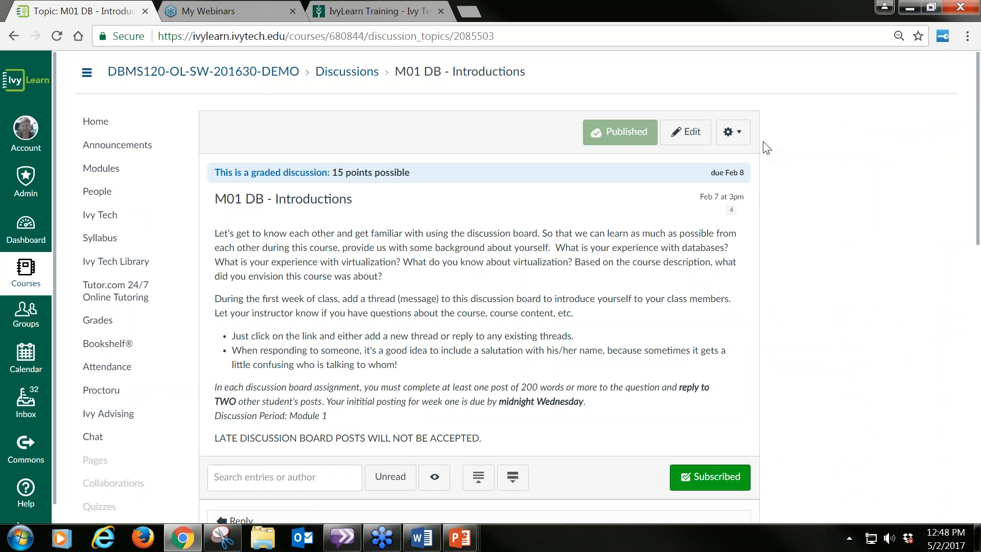
Step: Open the M01 DB - Introductions discussion in SpeedGrader, select the last student in the list, and highlight the late submission note
{"action": "left_click", "coordinate": [741, 134]}
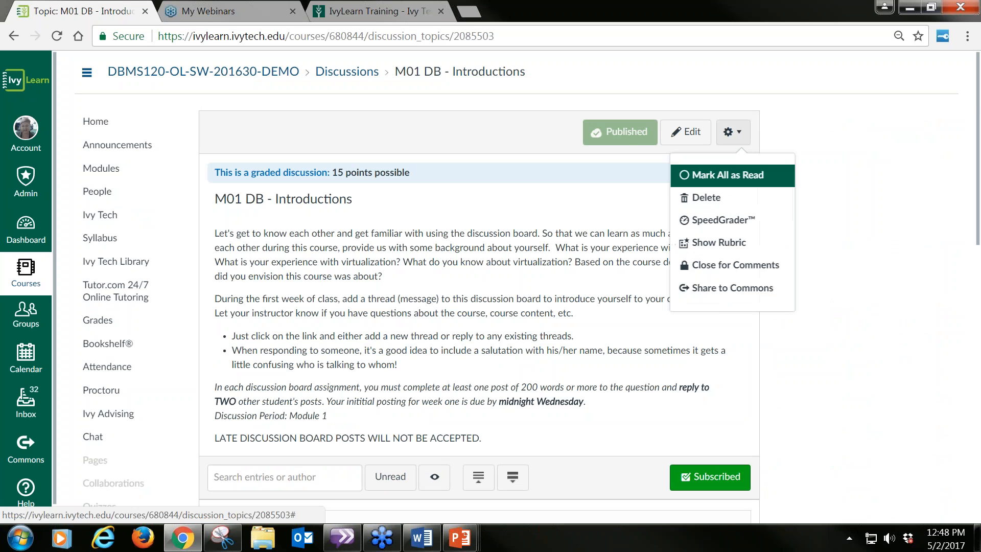
{"action": "left_click", "coordinate": [742, 220]}
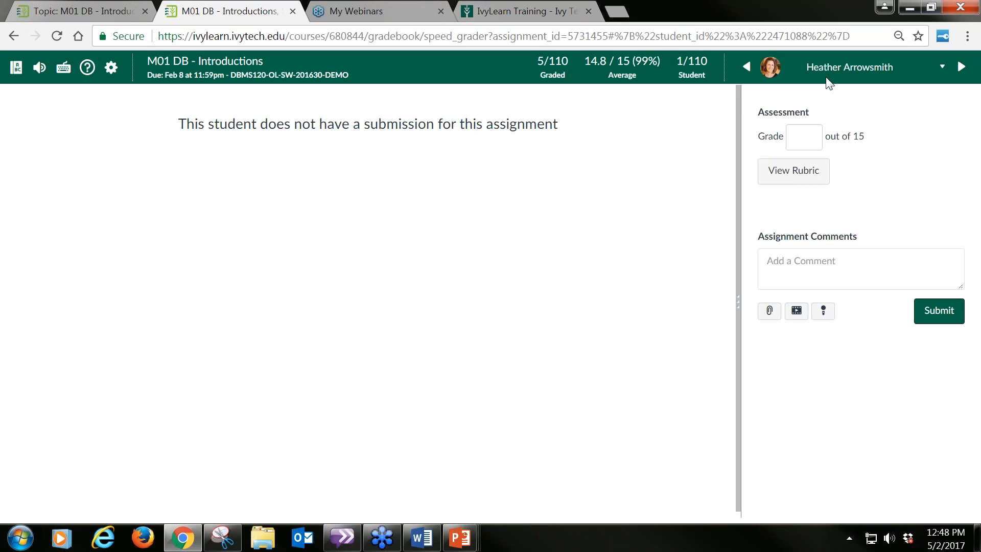
{"action": "left_click", "coordinate": [942, 68]}
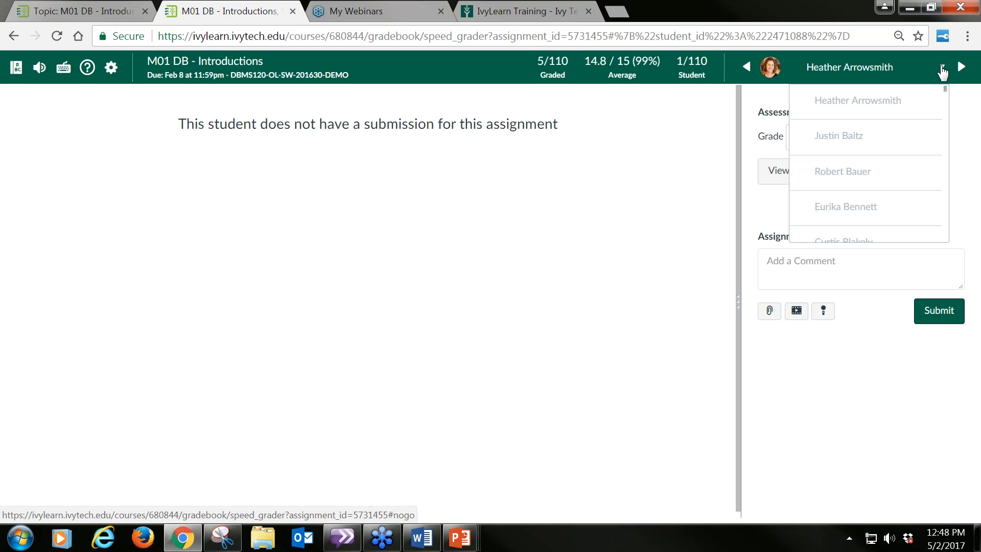
{"action": "left_click_drag", "start_coordinate": [944, 90], "coordinate": [949, 242]}
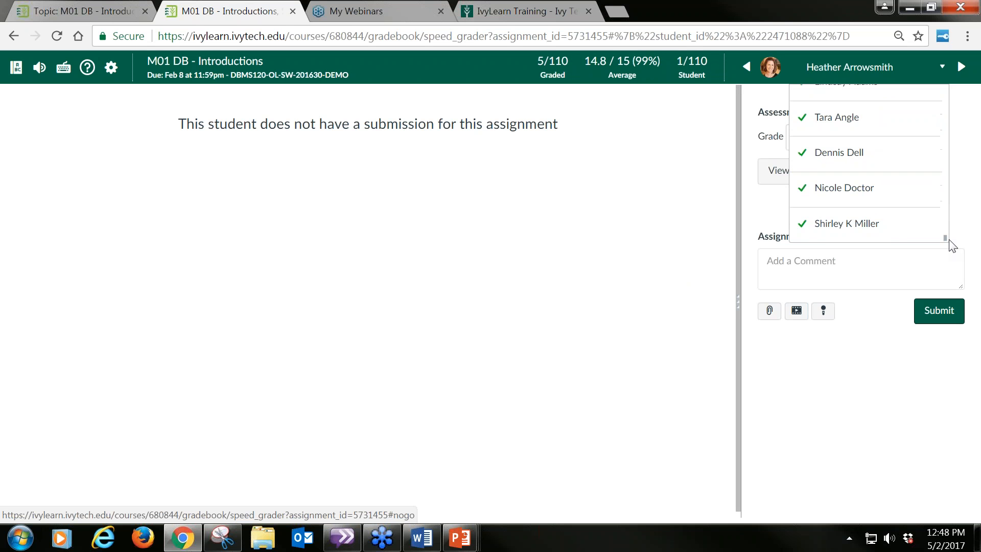
{"action": "left_click", "coordinate": [807, 227]}
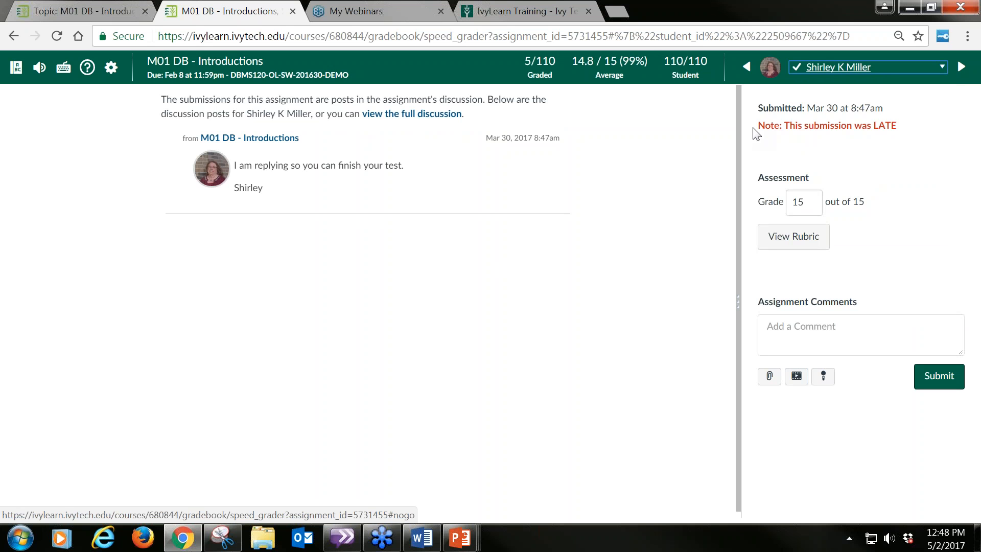
{"action": "left_click_drag", "start_coordinate": [757, 126], "coordinate": [909, 125]}
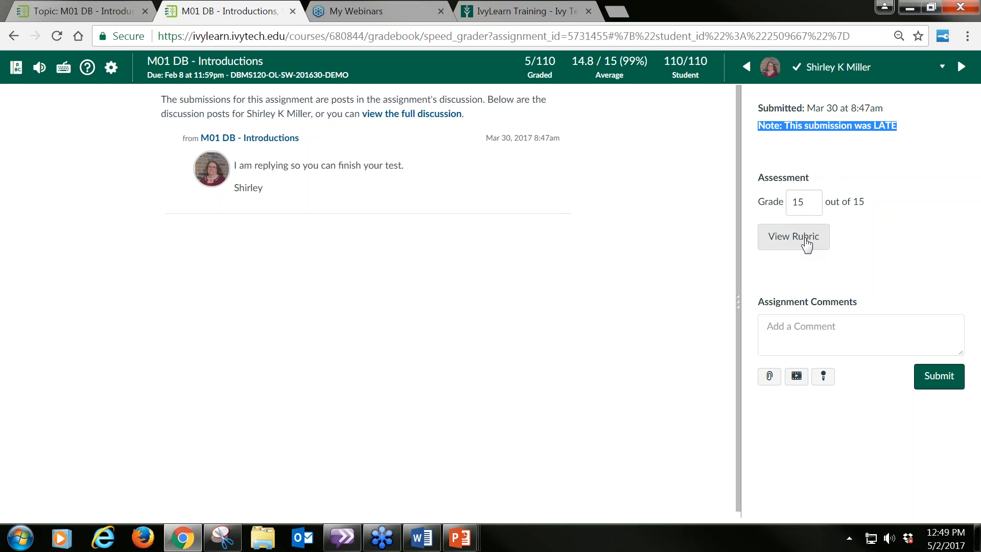
Step: Set the student's grade to 0 out of 15 and submit it
{"action": "left_click_drag", "start_coordinate": [815, 203], "coordinate": [768, 204]}
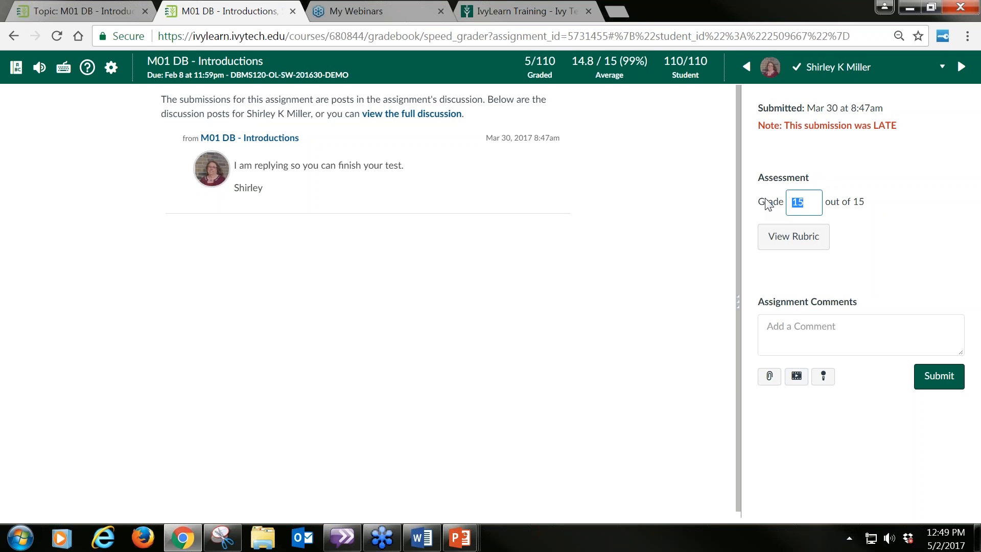
{"action": "type", "text": "0"}
{"action": "left_click", "coordinate": [939, 378]}
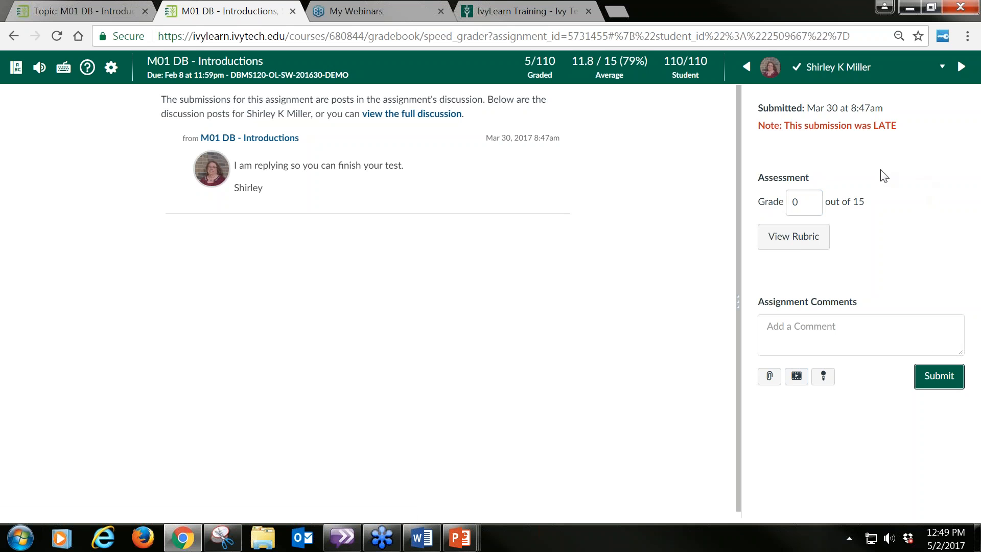
Step: Open the M01 DB- Introductions grading rubric for the student's submission and bring its criteria into view
{"action": "left_click", "coordinate": [806, 242]}
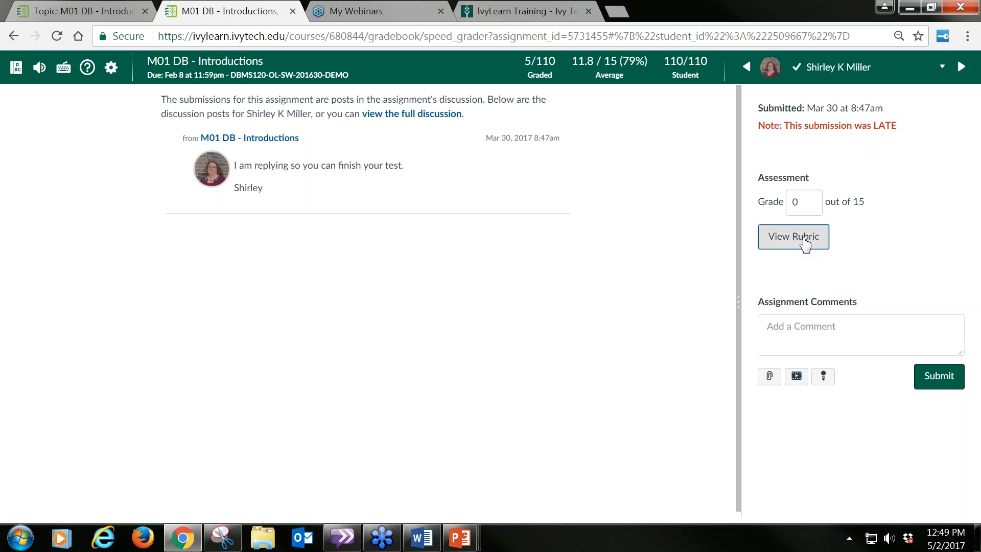
{"action": "left_click", "coordinate": [805, 243]}
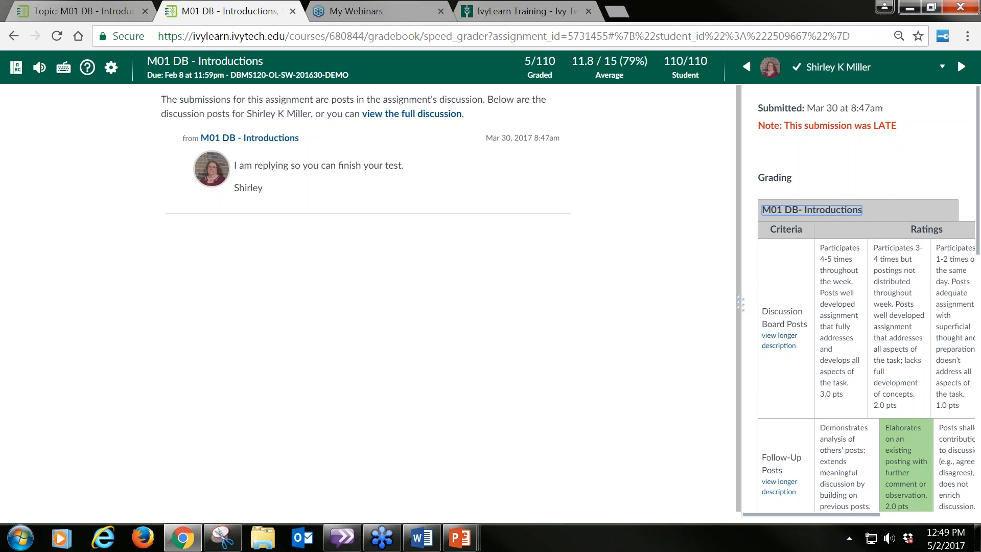
{"action": "left_click_drag", "start_coordinate": [846, 515], "coordinate": [823, 514]}
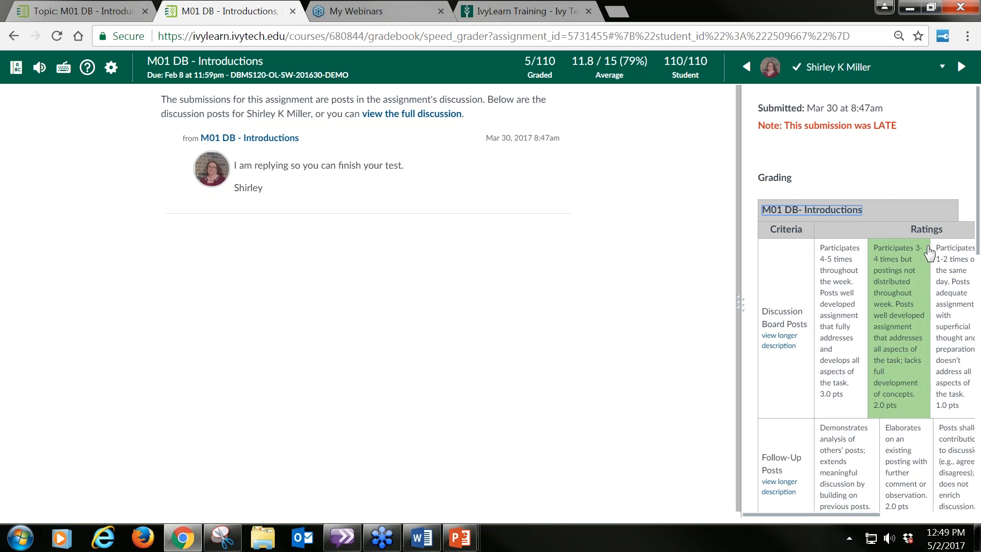
{"action": "left_click_drag", "start_coordinate": [977, 174], "coordinate": [978, 202]}
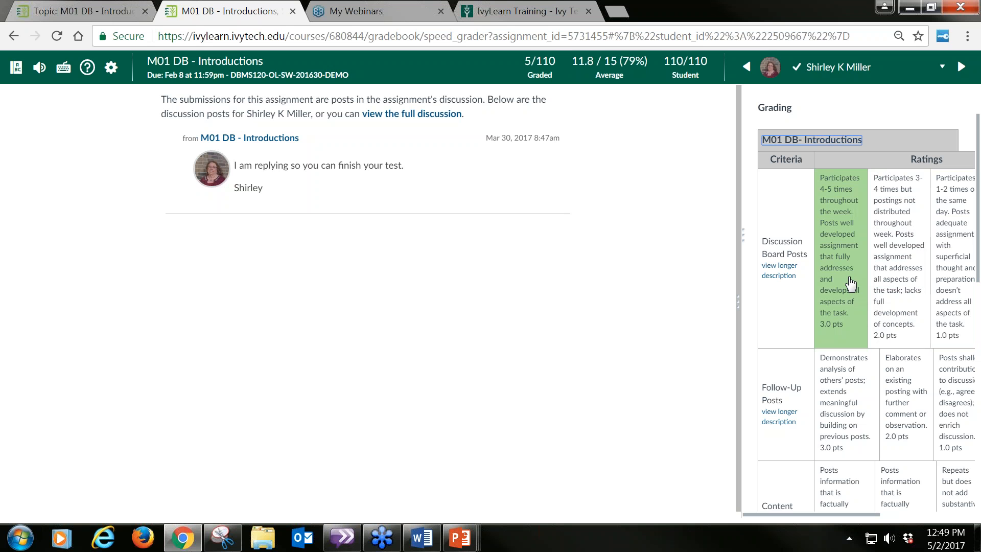
Step: Rate the rubric criteria: Discussion Board Posts 3, Follow-Up Posts 2, Content Contribution 2, Reference and Support 3, Clarity and Mechanics 1 point
{"action": "left_click_drag", "start_coordinate": [849, 274], "coordinate": [833, 279]}
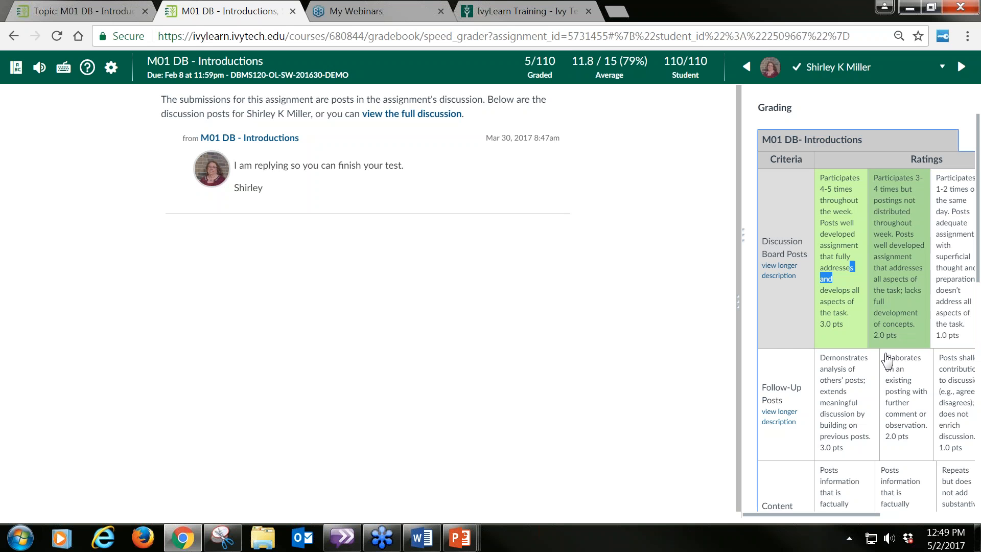
{"action": "left_click", "coordinate": [900, 390]}
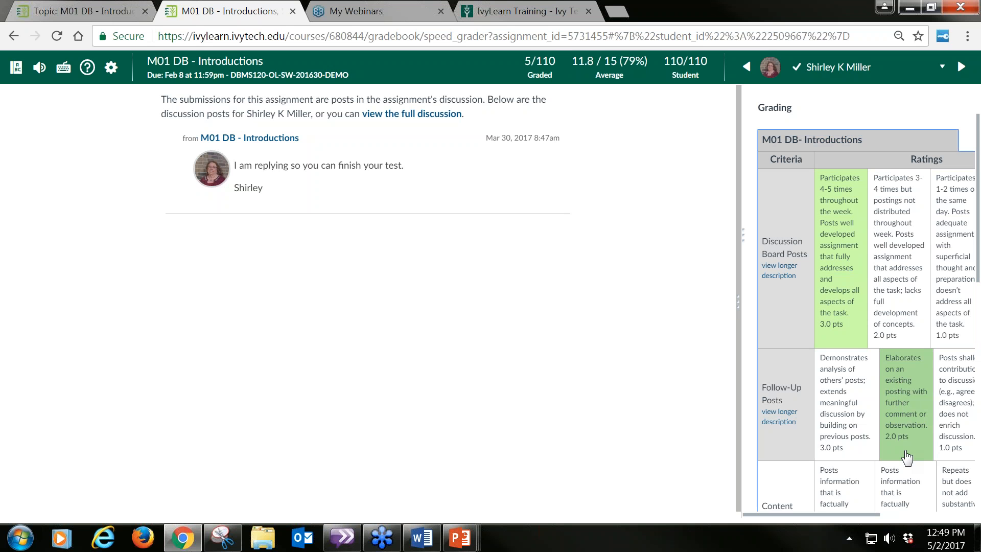
{"action": "left_click", "coordinate": [906, 488]}
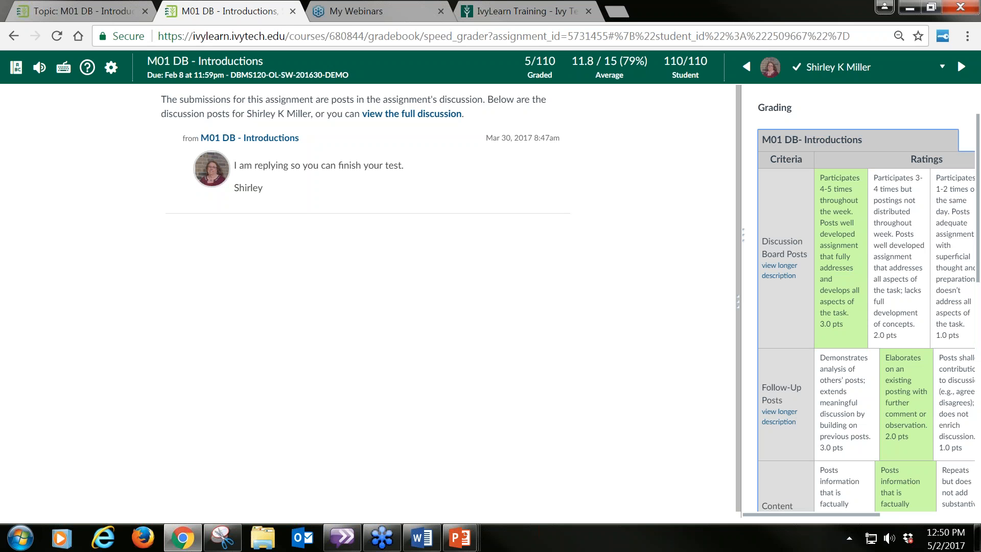
{"action": "scroll", "coordinate": [977, 250], "scroll_direction": "down", "scroll_amount": 5}
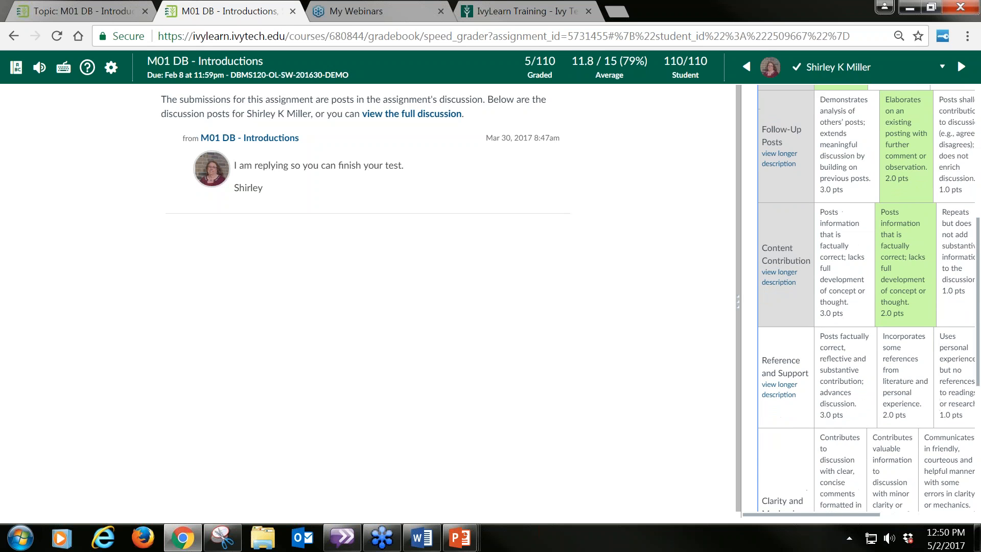
{"action": "scroll", "coordinate": [977, 250], "scroll_direction": "down", "scroll_amount": 1}
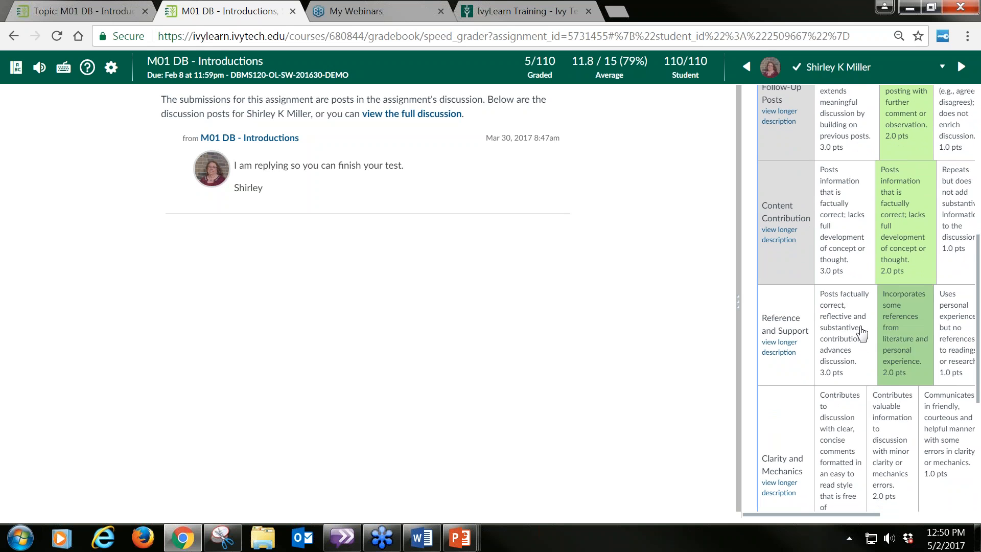
{"action": "left_click", "coordinate": [860, 333]}
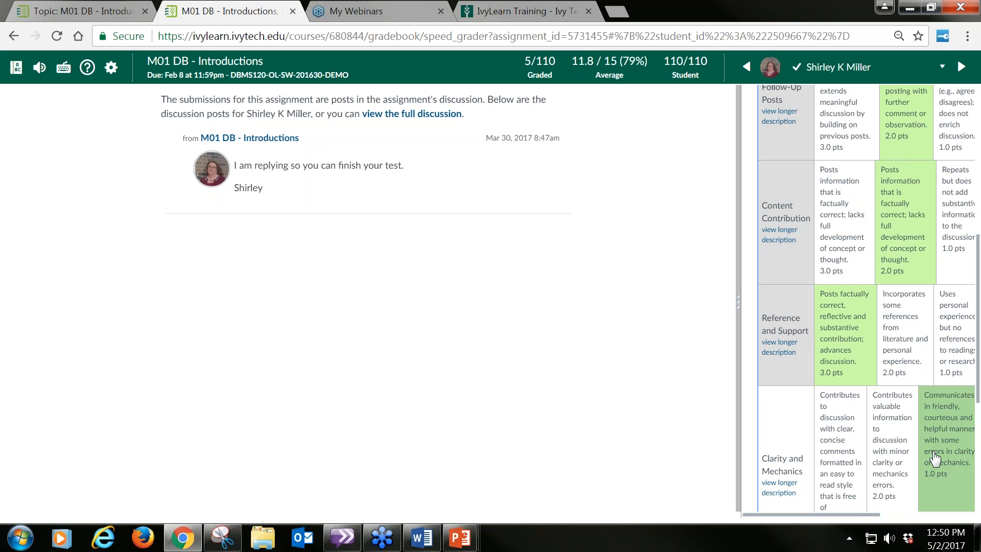
{"action": "left_click", "coordinate": [934, 458]}
{"action": "left_click_drag", "start_coordinate": [881, 516], "coordinate": [980, 519]}
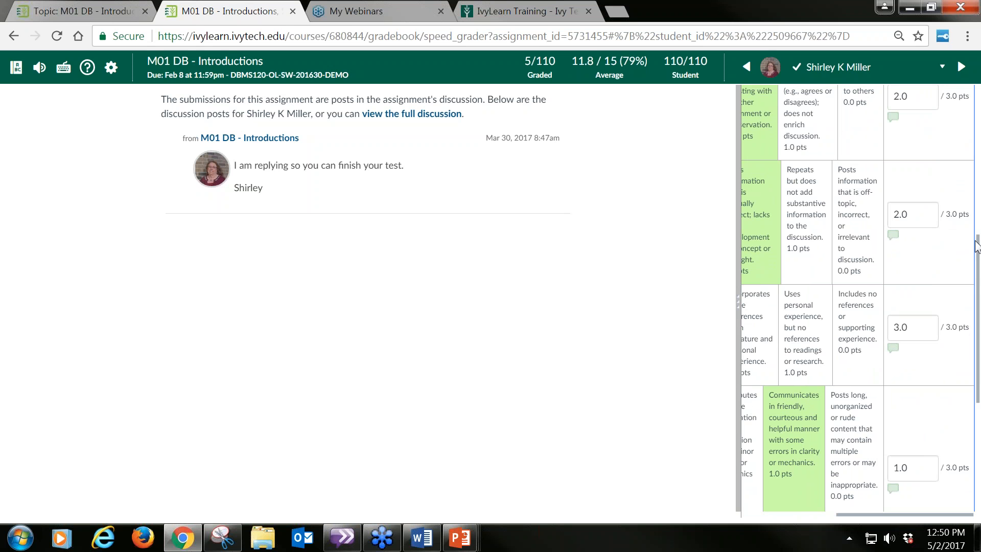
{"action": "left_click_drag", "start_coordinate": [978, 248], "coordinate": [978, 310]}
{"action": "left_click_drag", "start_coordinate": [977, 345], "coordinate": [977, 369]}
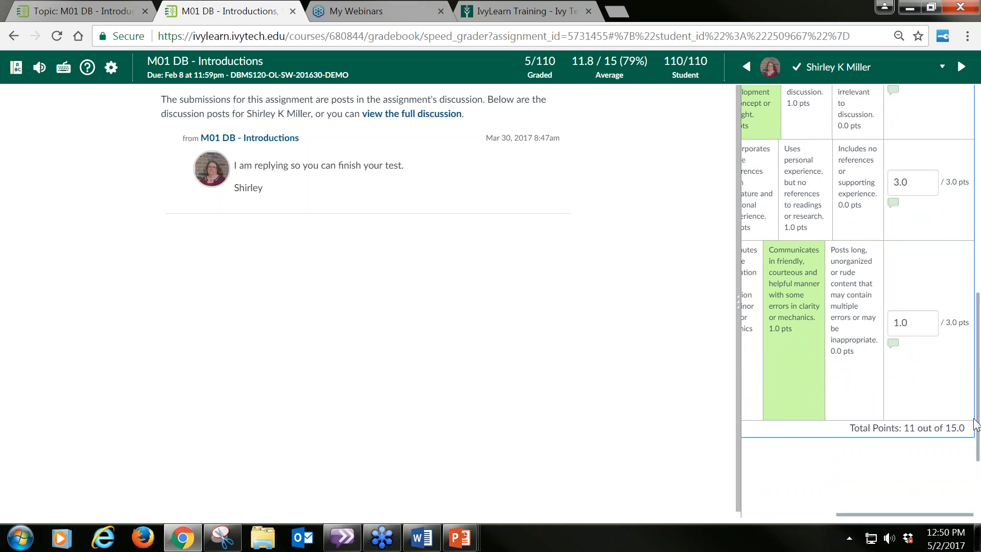
Step: Add a comment to the Follow-Up Posts criterion: "Please make sure you are using professional and academic writing", plus a request not to use text-speak
{"action": "left_click_drag", "start_coordinate": [978, 428], "coordinate": [978, 326]}
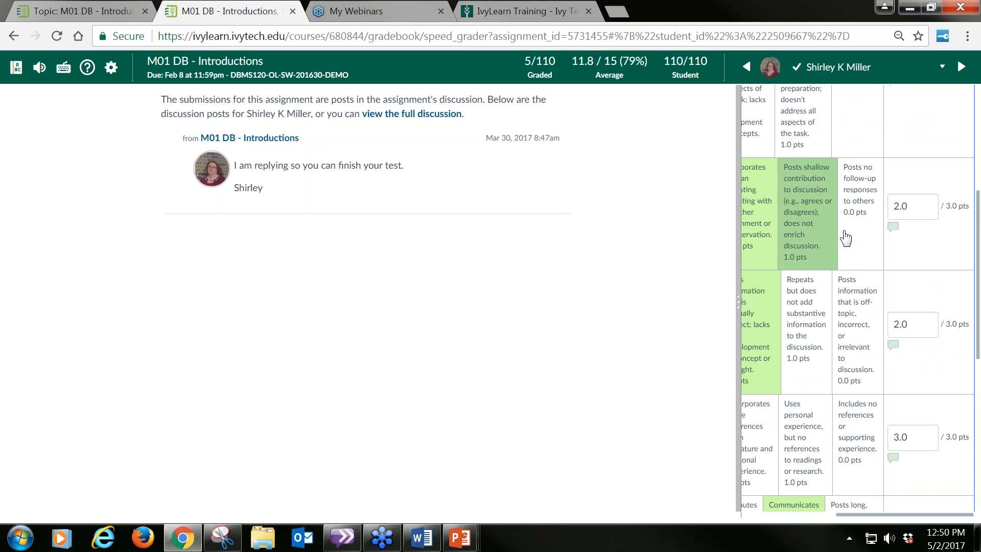
{"action": "left_click", "coordinate": [895, 229]}
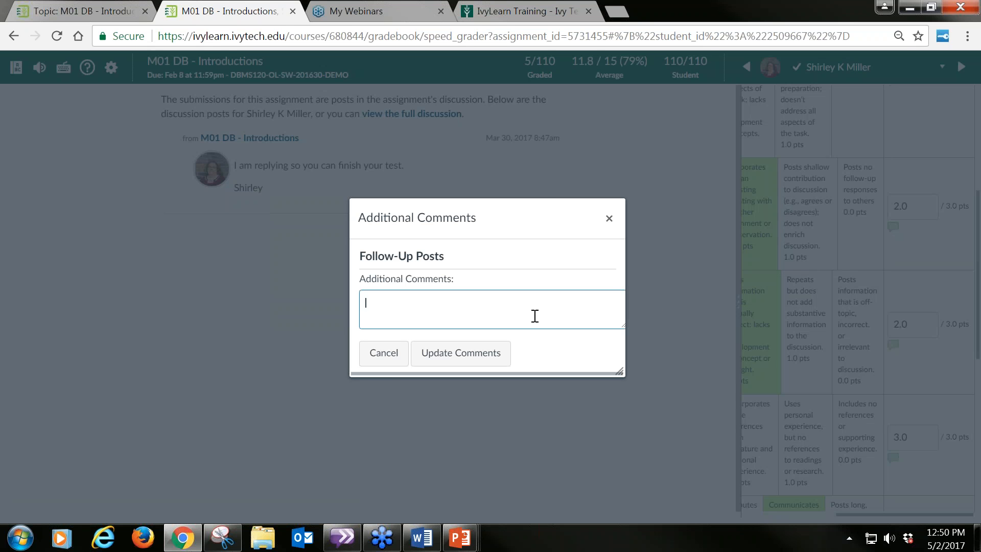
{"action": "type", "text": "Please make sure you are using professional and ac"}
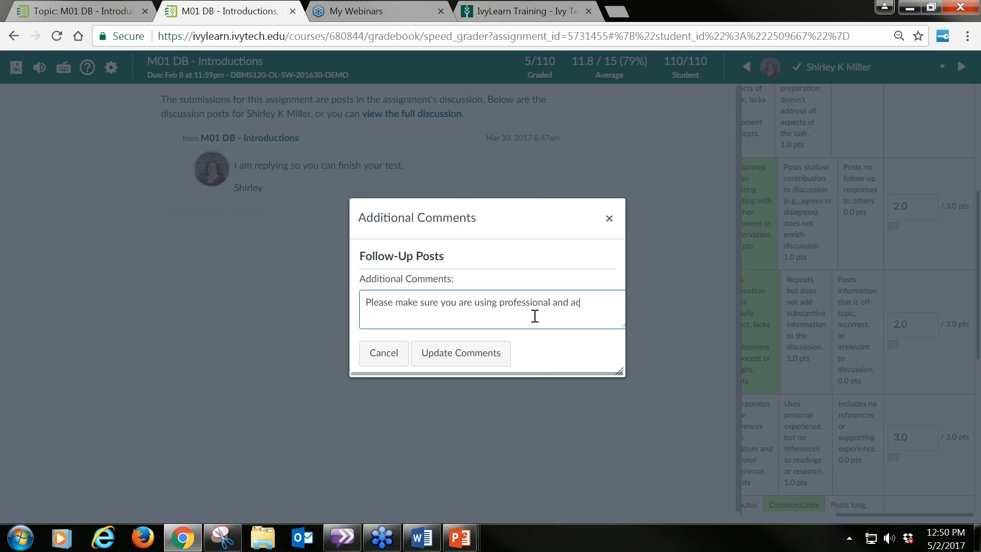
{"action": "type", "text": "ademic writing. Do not use te"}
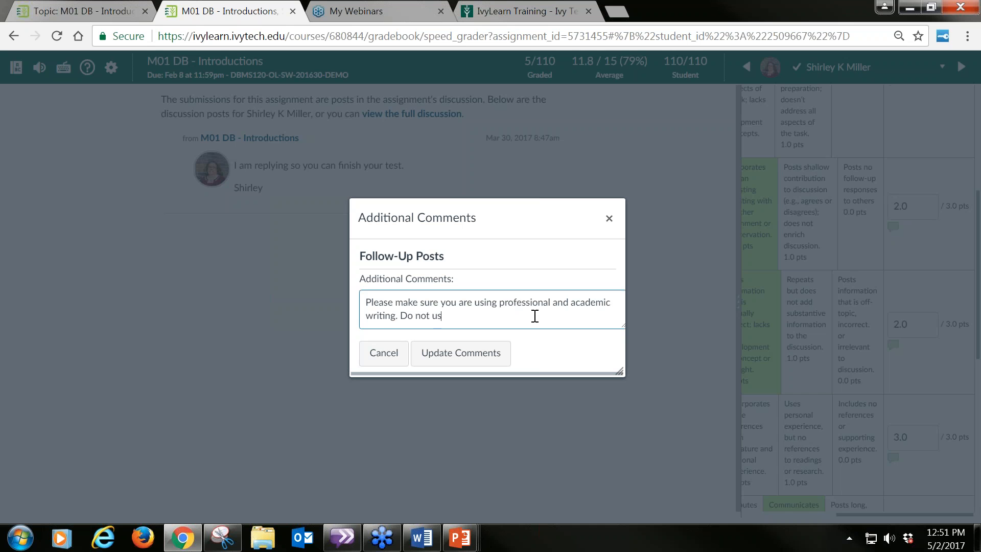
{"action": "type", "text": "xt-speak in your po"}
{"action": "left_click", "coordinate": [488, 360]}
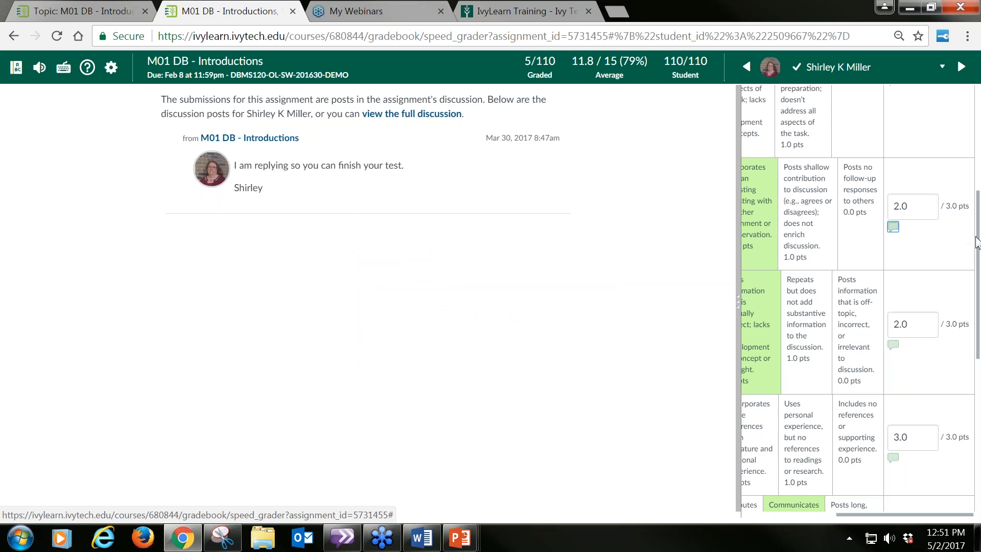
Step: Dictate an assignment comment with speech recognition, praising the work and advising on grammar, mechanics and referencing outside materials
{"action": "scroll", "coordinate": [953, 250], "scroll_direction": "down", "scroll_amount": 5}
{"action": "scroll", "coordinate": [858, 255], "scroll_direction": "down", "scroll_amount": 3}
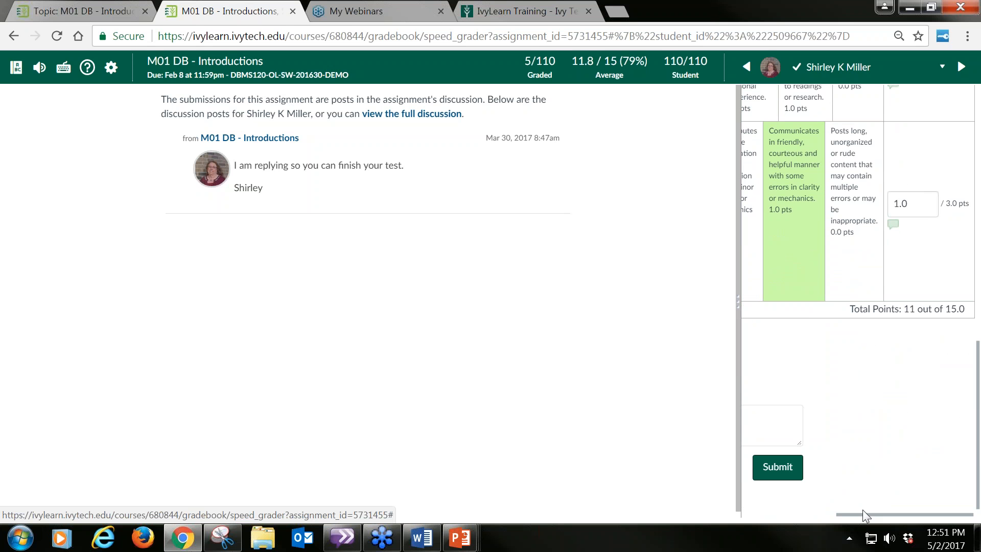
{"action": "left_click_drag", "start_coordinate": [861, 514], "coordinate": [758, 513]}
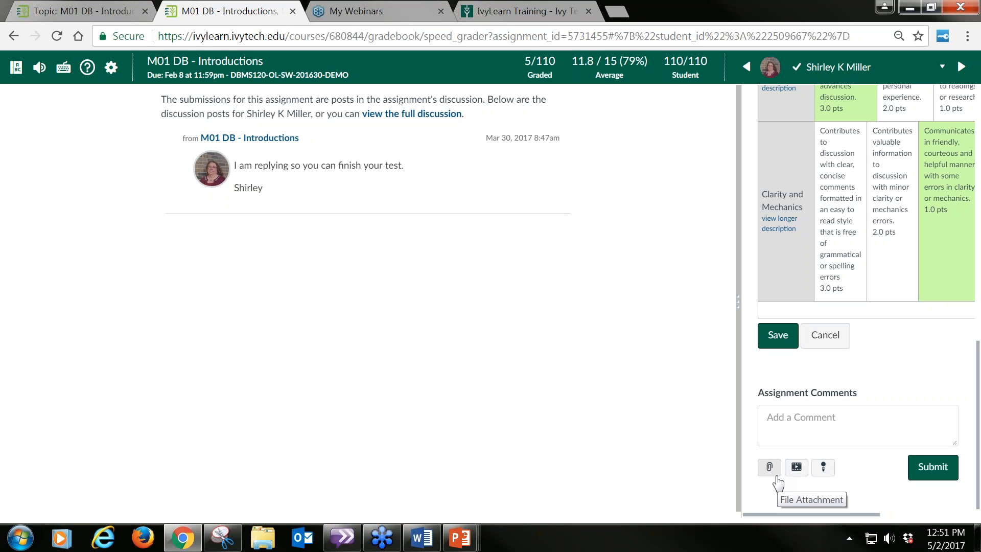
{"action": "left_click", "coordinate": [826, 472]}
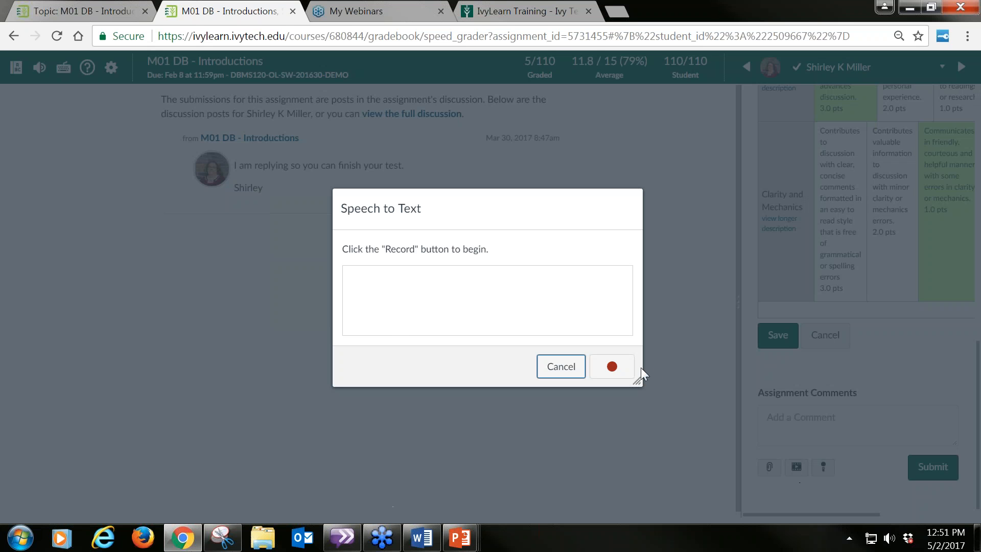
{"action": "left_click", "coordinate": [613, 370]}
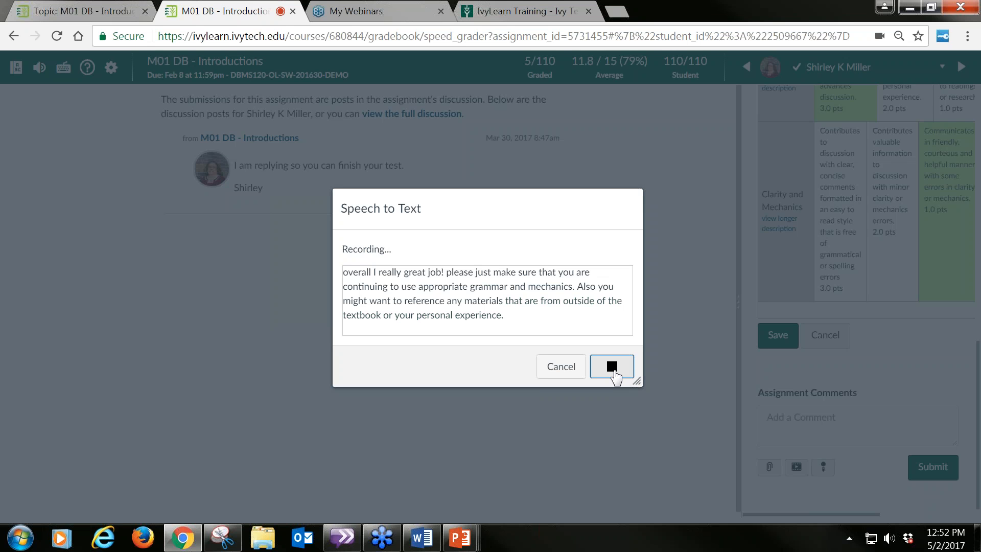
{"action": "left_click", "coordinate": [611, 366]}
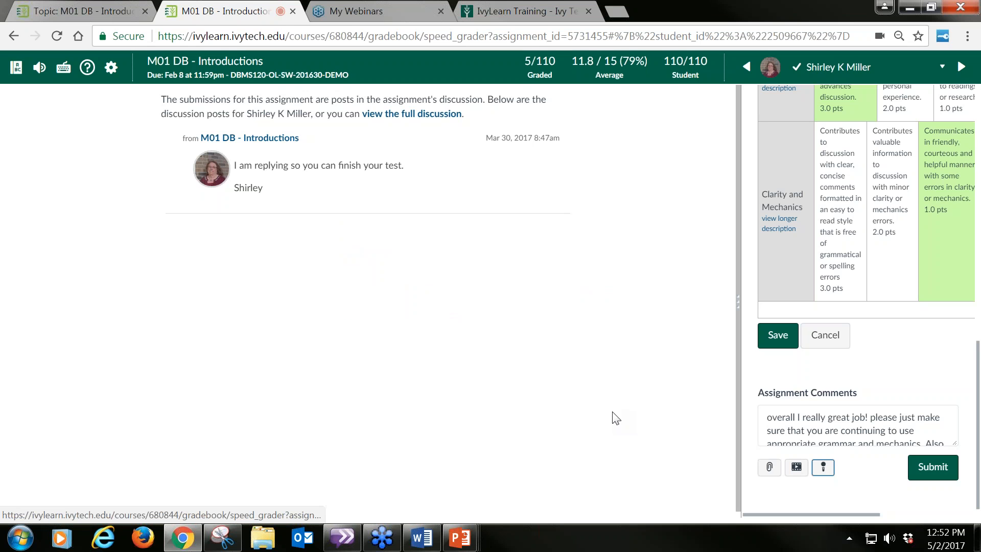
Step: Capitalize "Overall" and "Please" in the dictated assignment comment and submit it
{"action": "left_click", "coordinate": [780, 419]}
{"action": "key", "text": "BackSpace"}
{"action": "type", "text": "O"}
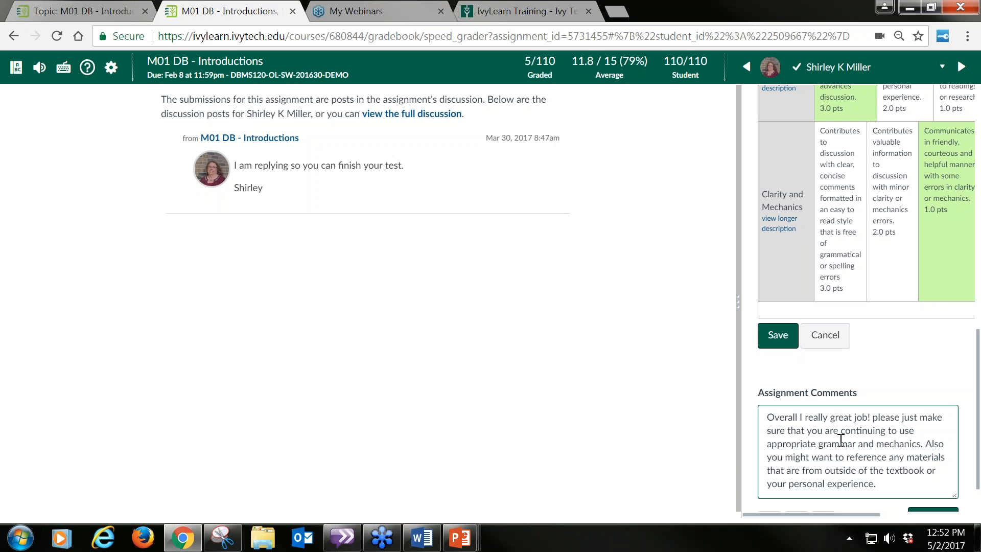
{"action": "left_click", "coordinate": [877, 417]}
{"action": "key", "text": "BackSpace"}
{"action": "type", "text": "P"}
{"action": "scroll", "coordinate": [876, 414], "scroll_direction": "down", "scroll_amount": 1}
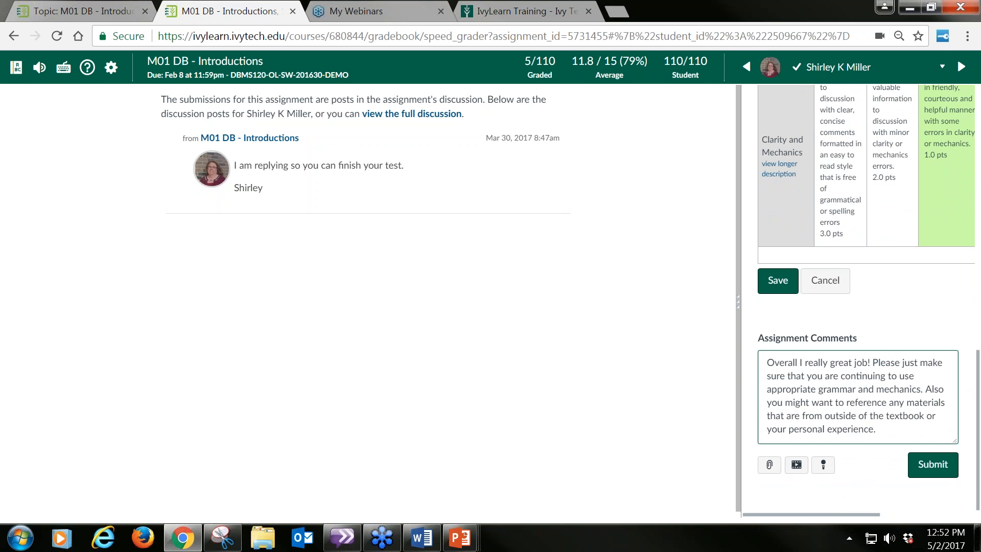
{"action": "left_click", "coordinate": [943, 469]}
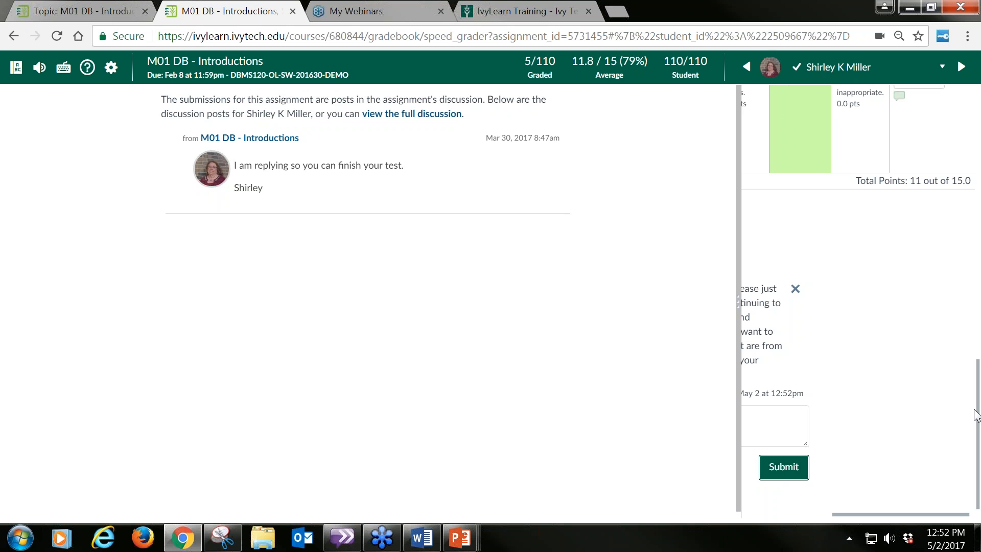
Step: Go back over the rubric points from the first criterion and leave SpeedGrader for the course gradebook
{"action": "scroll", "coordinate": [977, 332], "scroll_direction": "up", "scroll_amount": 3}
{"action": "scroll", "coordinate": [977, 332], "scroll_direction": "up", "scroll_amount": 5}
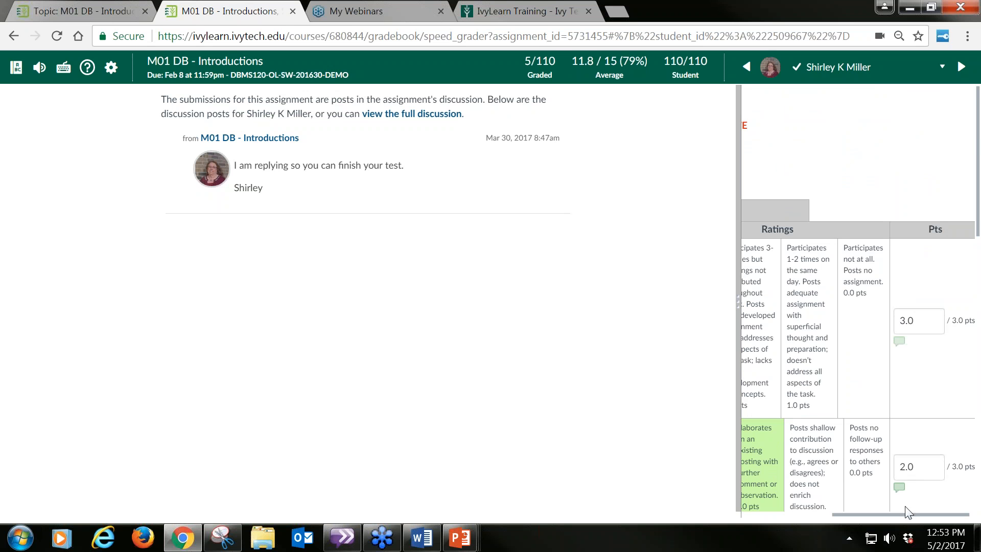
{"action": "left_click_drag", "start_coordinate": [908, 515], "coordinate": [774, 530]}
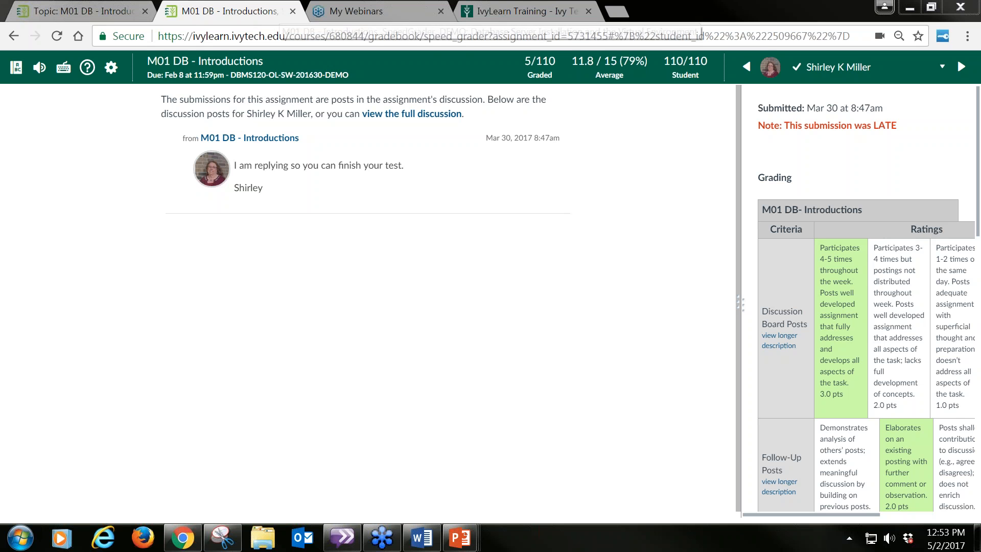
{"action": "left_click", "coordinate": [15, 70]}
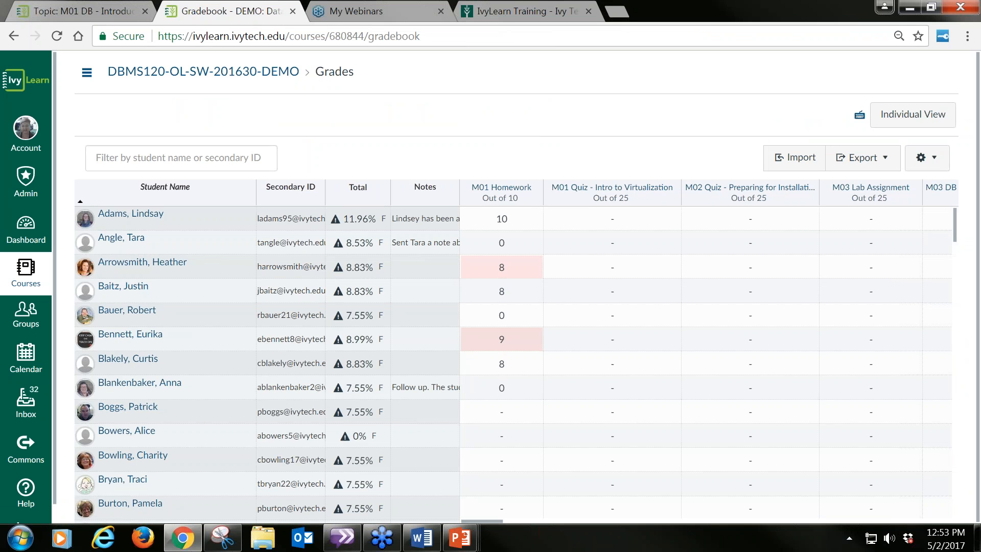
Step: Open the course's Outcomes page and go to the list of course rubrics
{"action": "left_click", "coordinate": [86, 72]}
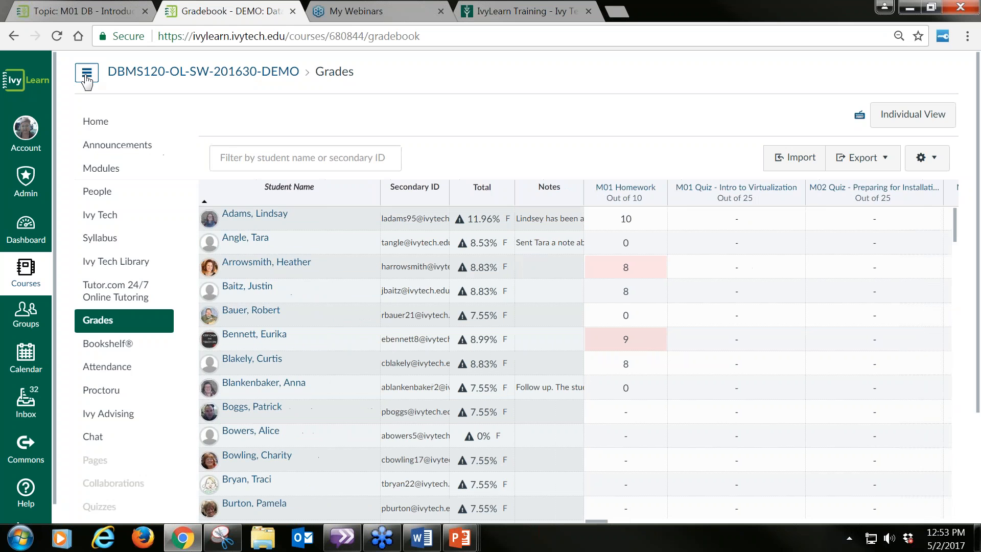
{"action": "scroll", "coordinate": [122, 460], "scroll_direction": "down", "scroll_amount": 3}
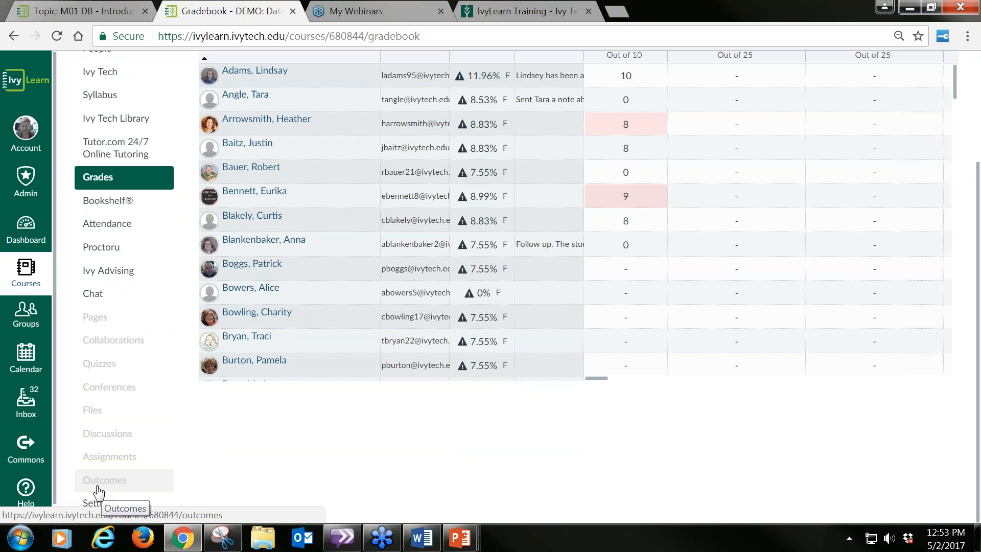
{"action": "left_click", "coordinate": [100, 488]}
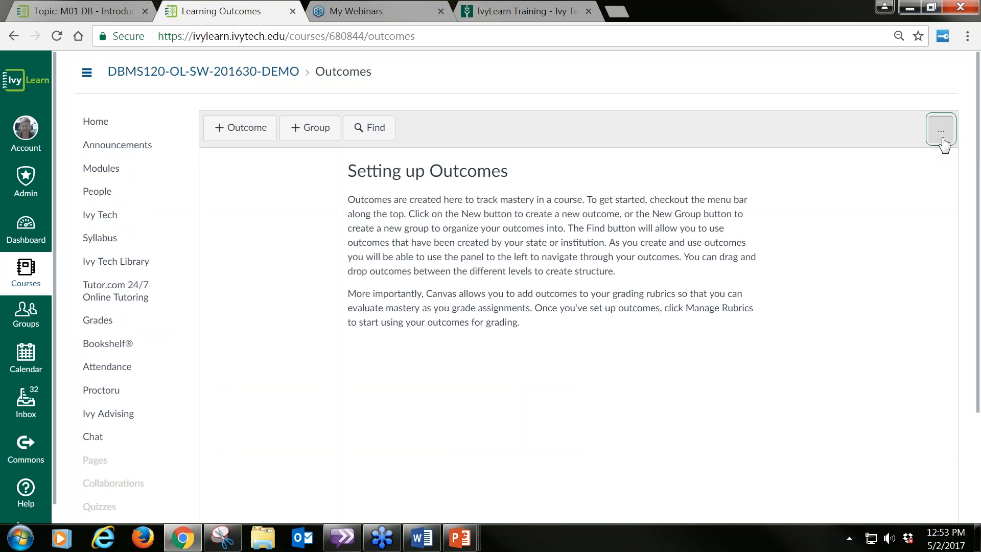
{"action": "left_click", "coordinate": [942, 138]}
{"action": "left_click", "coordinate": [930, 174]}
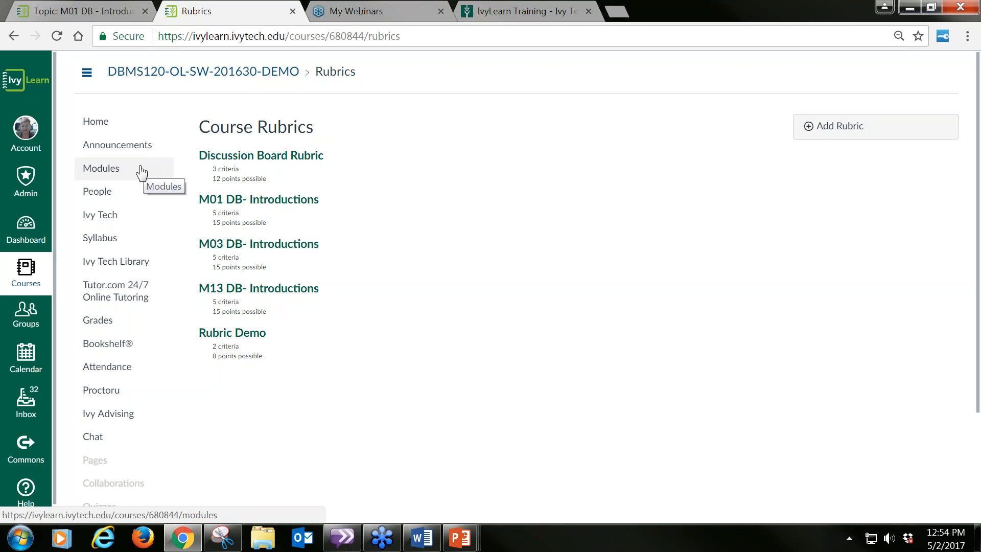
Step: Go to the course's discussions and open the M07 DB: System Availability topic
{"action": "scroll", "coordinate": [128, 363], "scroll_direction": "down", "scroll_amount": 2}
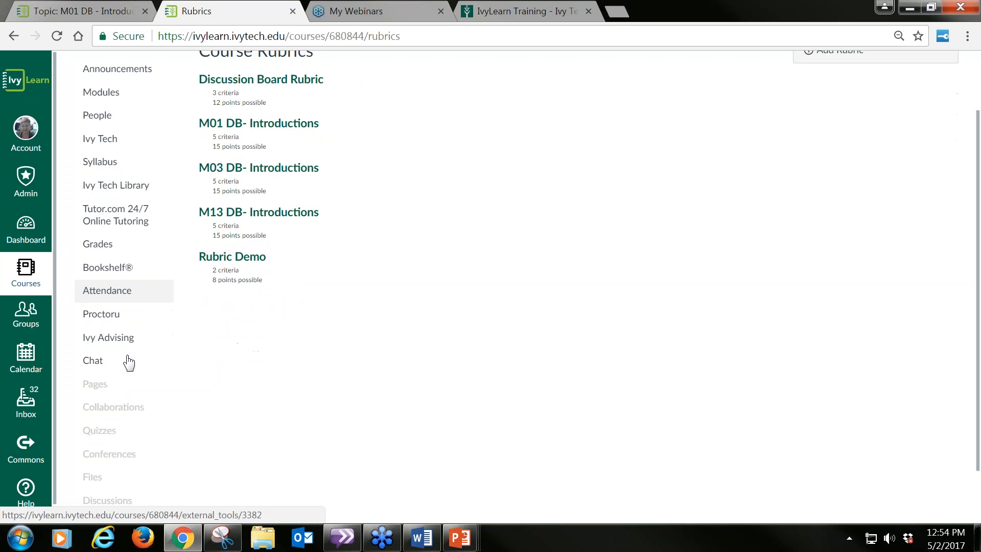
{"action": "scroll", "coordinate": [128, 363], "scroll_direction": "down", "scroll_amount": 2}
{"action": "left_click", "coordinate": [114, 439]}
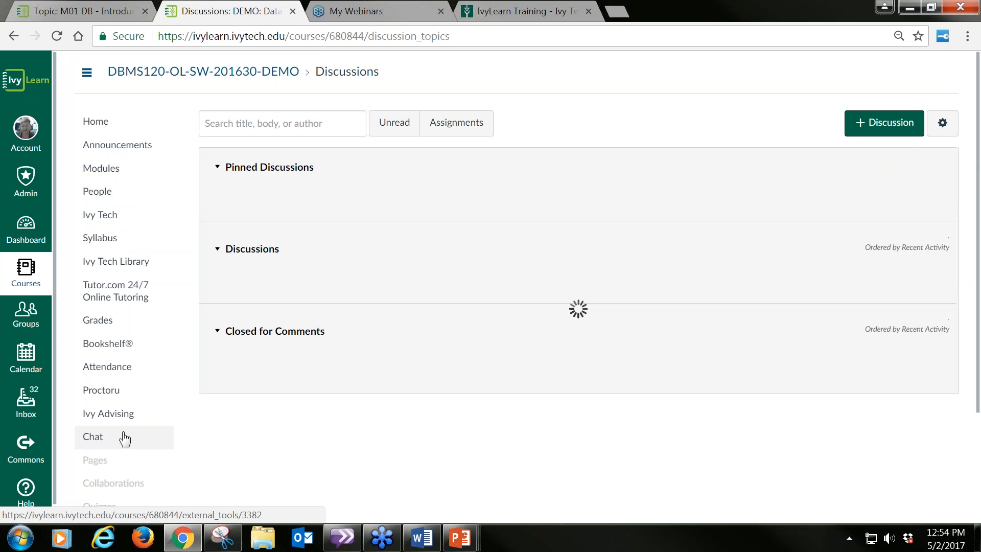
{"action": "scroll", "coordinate": [536, 122], "scroll_direction": "down", "scroll_amount": 3}
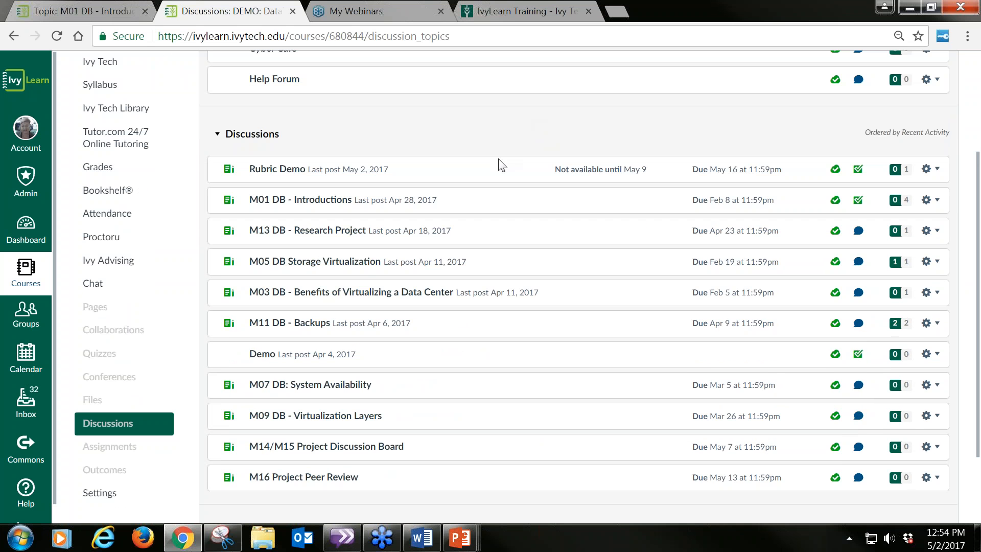
{"action": "left_click", "coordinate": [300, 387]}
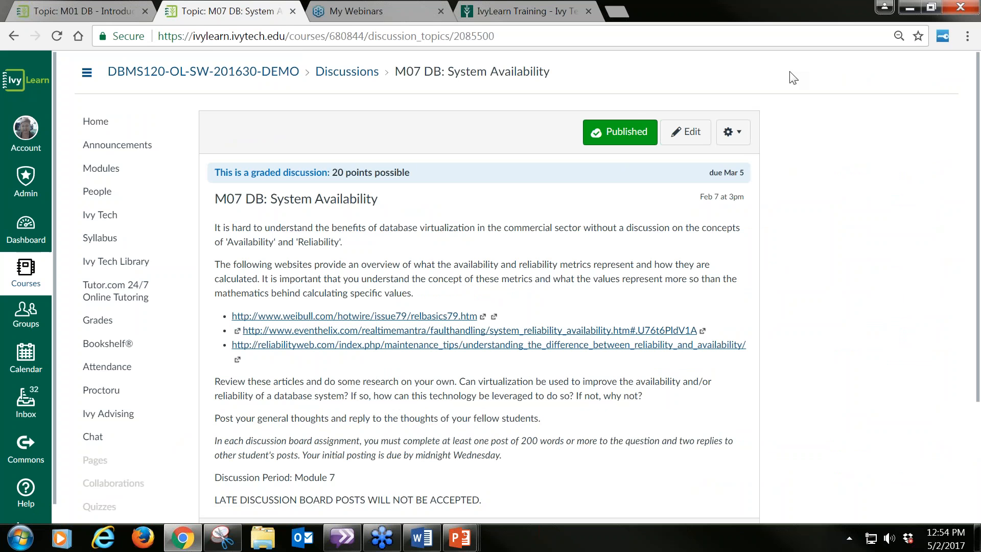
Step: Add the existing course rubric "M01 DB- Introductions" to the M07 DB: System Availability discussion
{"action": "left_click", "coordinate": [741, 137]}
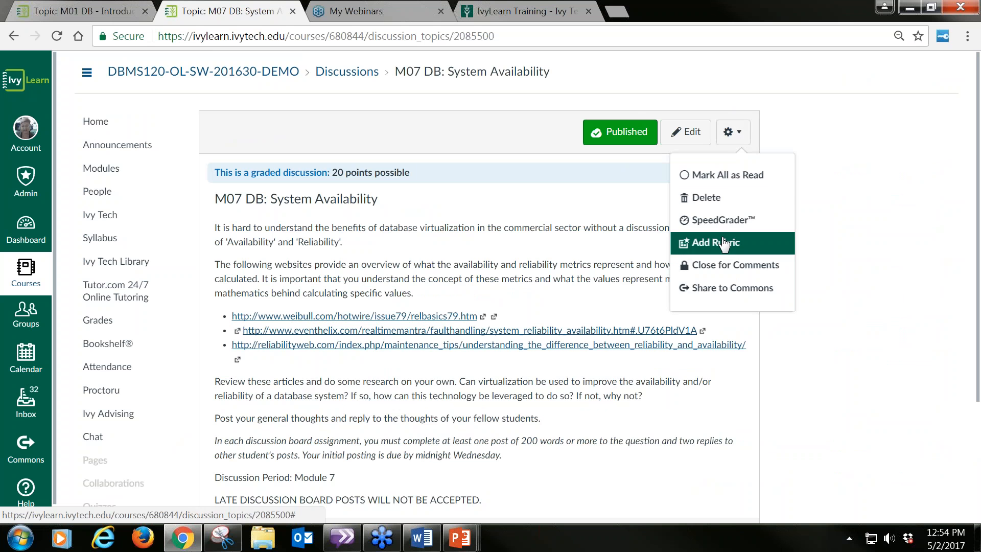
{"action": "left_click", "coordinate": [724, 244]}
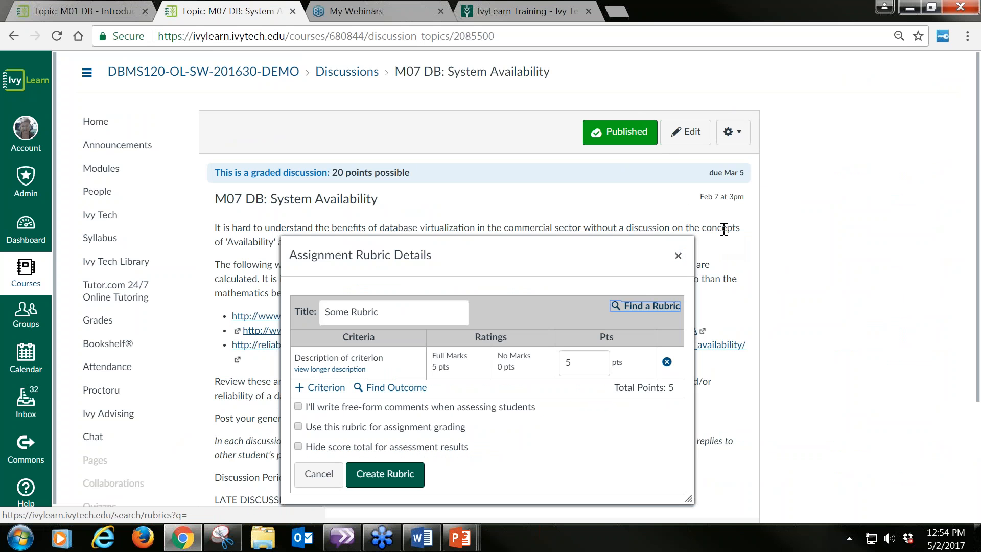
{"action": "left_click", "coordinate": [645, 306]}
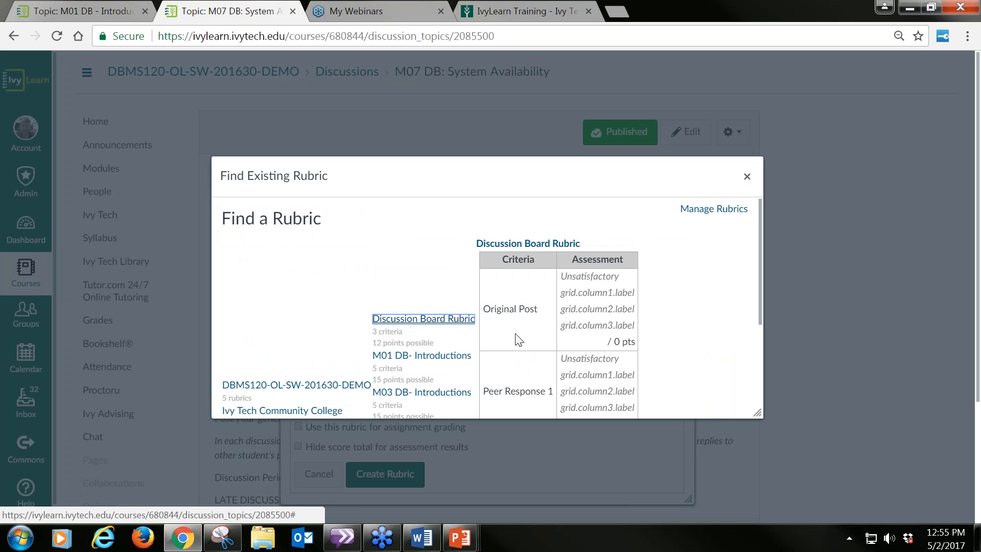
{"action": "left_click", "coordinate": [432, 357]}
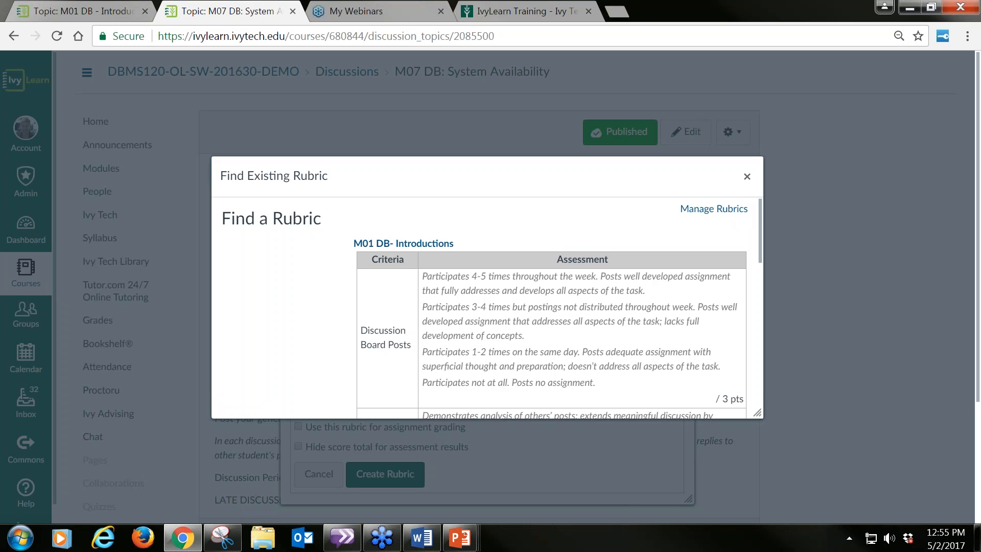
{"action": "left_click_drag", "start_coordinate": [758, 210], "coordinate": [765, 379]}
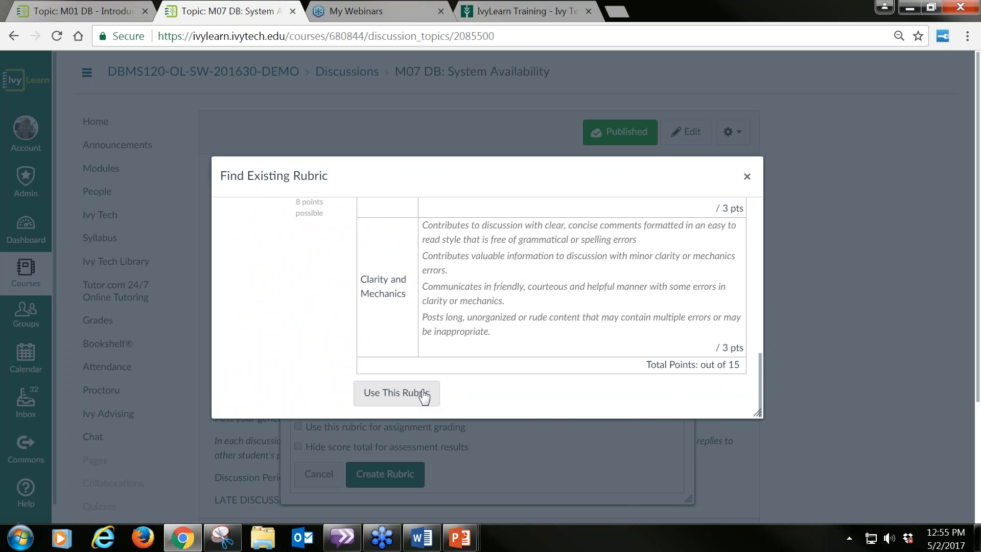
{"action": "left_click_drag", "start_coordinate": [759, 365], "coordinate": [755, 210]}
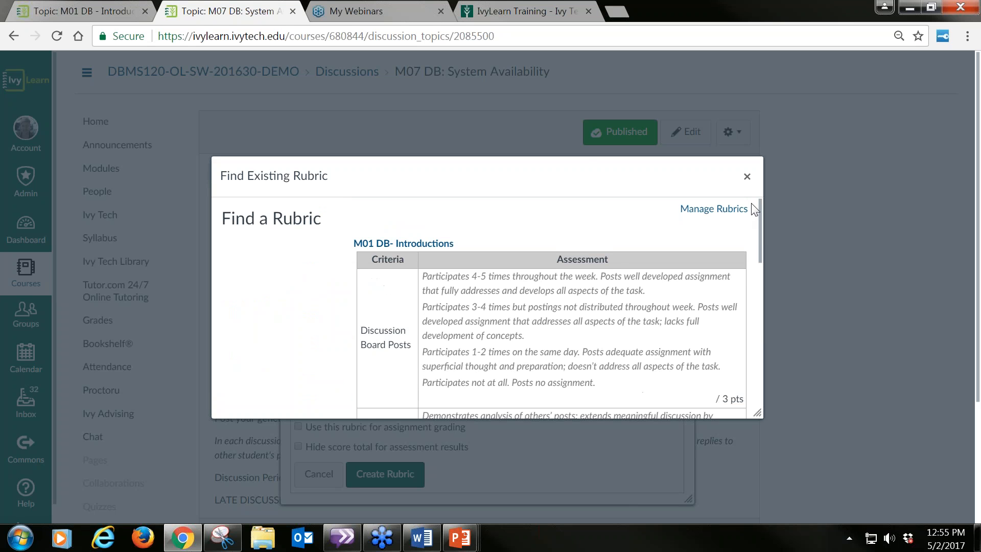
{"action": "left_click_drag", "start_coordinate": [578, 164], "coordinate": [548, 73]}
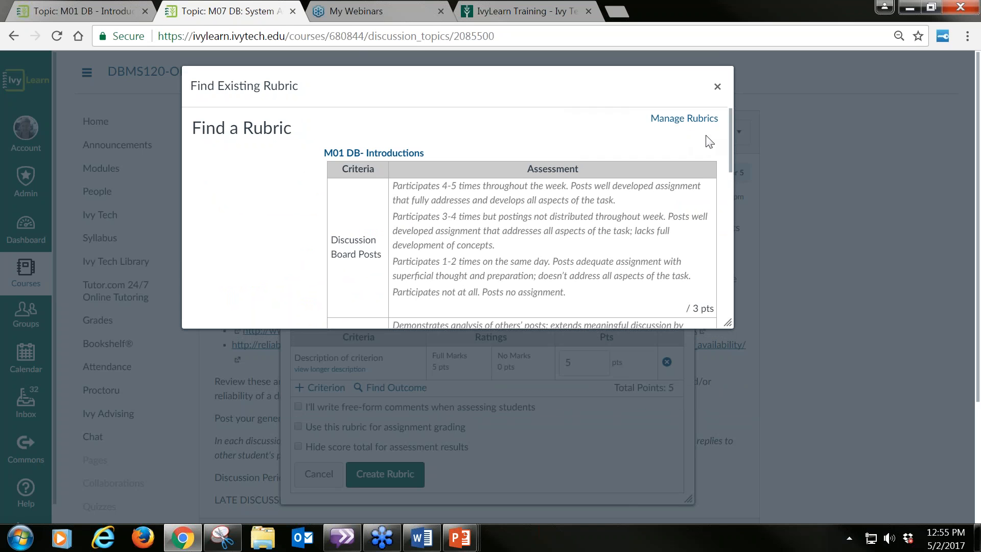
{"action": "left_click_drag", "start_coordinate": [730, 136], "coordinate": [730, 152]}
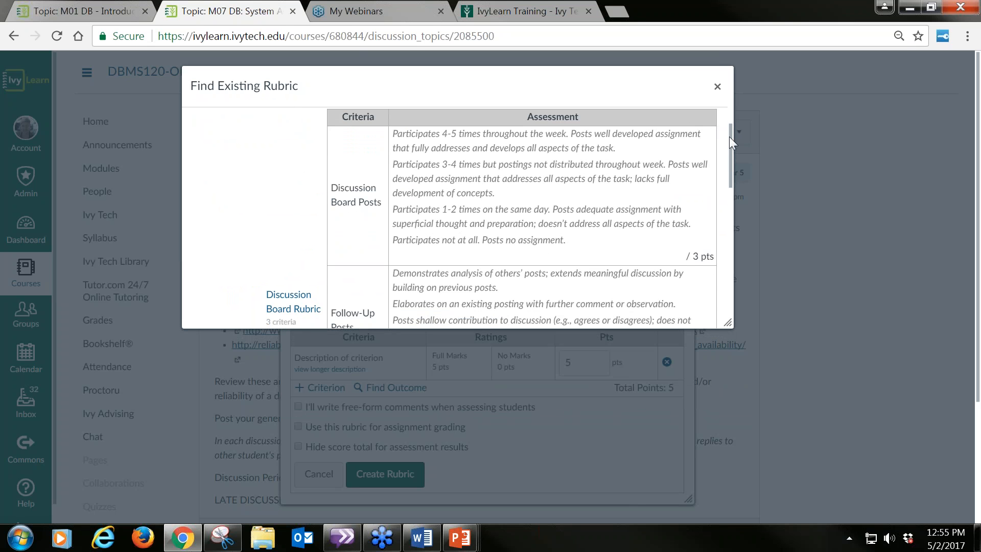
{"action": "left_click_drag", "start_coordinate": [728, 137], "coordinate": [734, 305]}
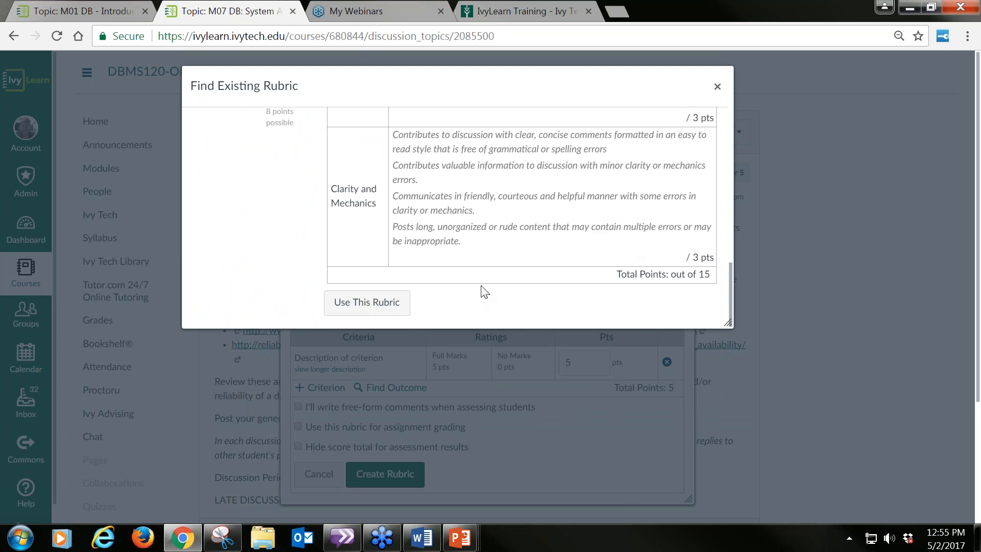
{"action": "left_click", "coordinate": [370, 314]}
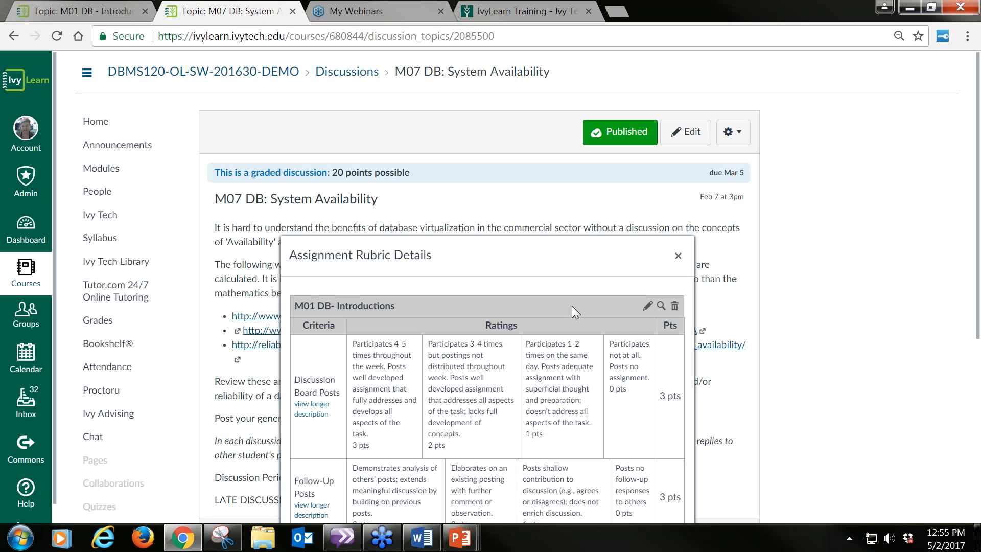
Step: Edit the attached rubric and retitle it "Mo7 DB- System Availability"
{"action": "left_click", "coordinate": [646, 308]}
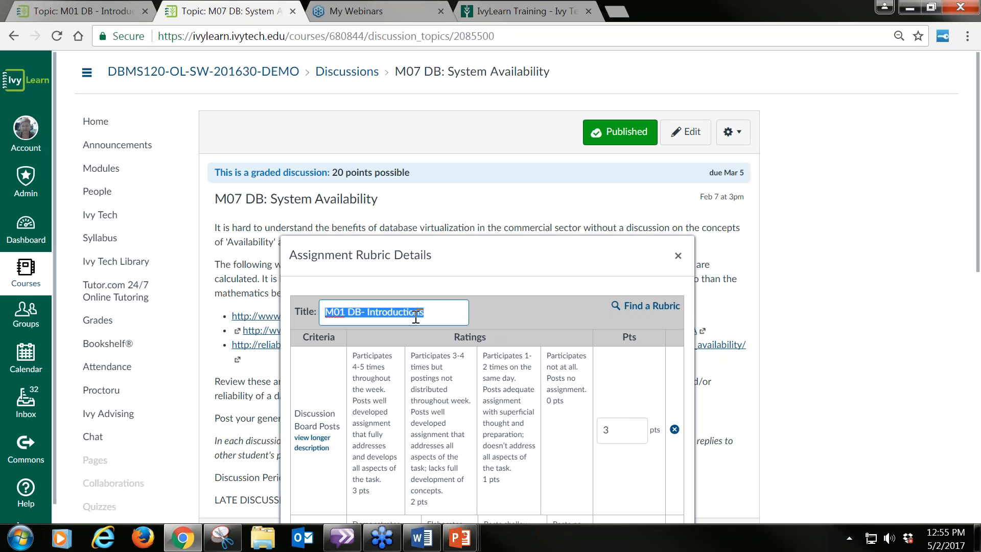
{"action": "left_click", "coordinate": [344, 312]}
{"action": "key", "text": "BackSpace"}
{"action": "type", "text": "o7"}
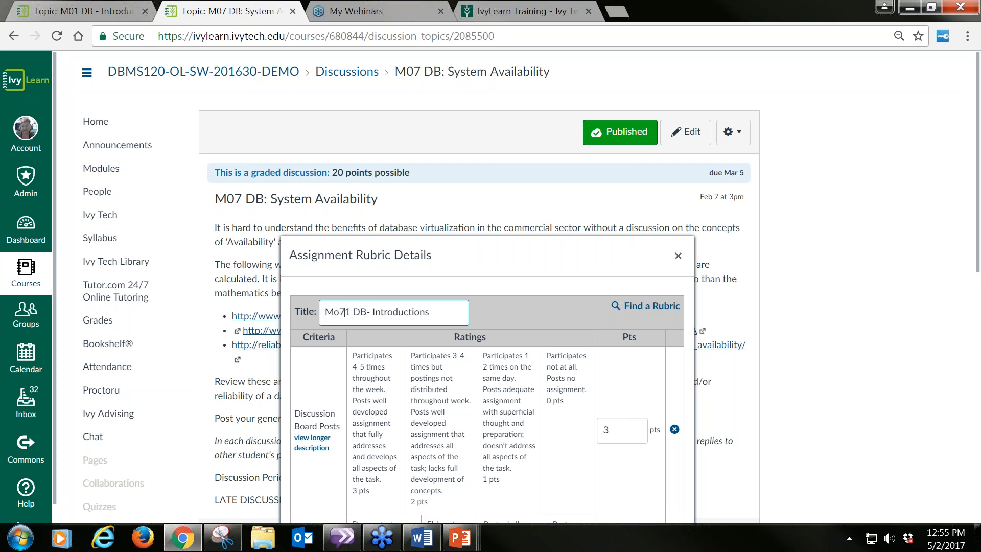
{"action": "key", "text": "Delete"}
{"action": "double_click", "coordinate": [394, 313]}
{"action": "type", "text": "System Availability"}
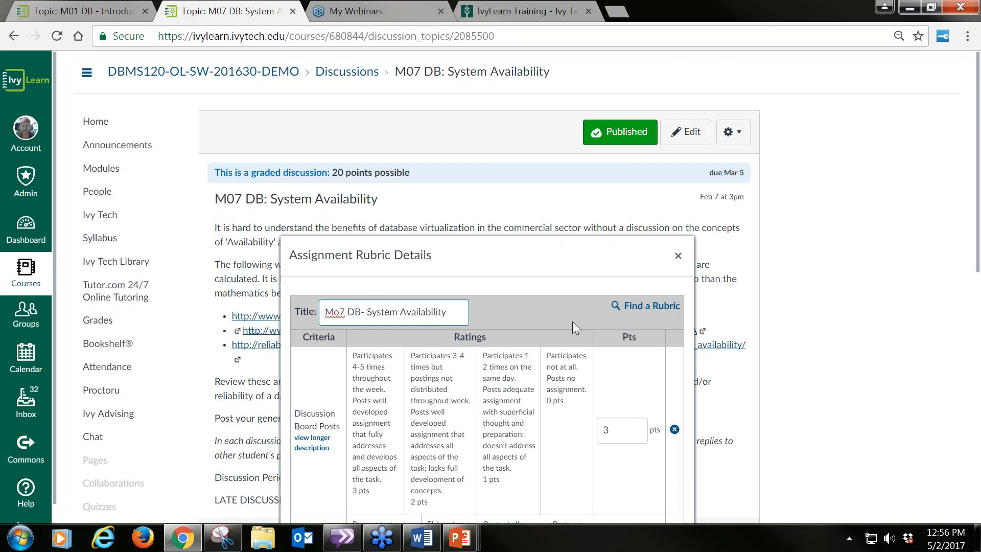
Step: Set the rubric to be used for assignment grading and to take free-form comments when assessing students
{"action": "scroll", "coordinate": [571, 333], "scroll_direction": "down", "scroll_amount": 1}
{"action": "scroll", "coordinate": [573, 347], "scroll_direction": "down", "scroll_amount": 1}
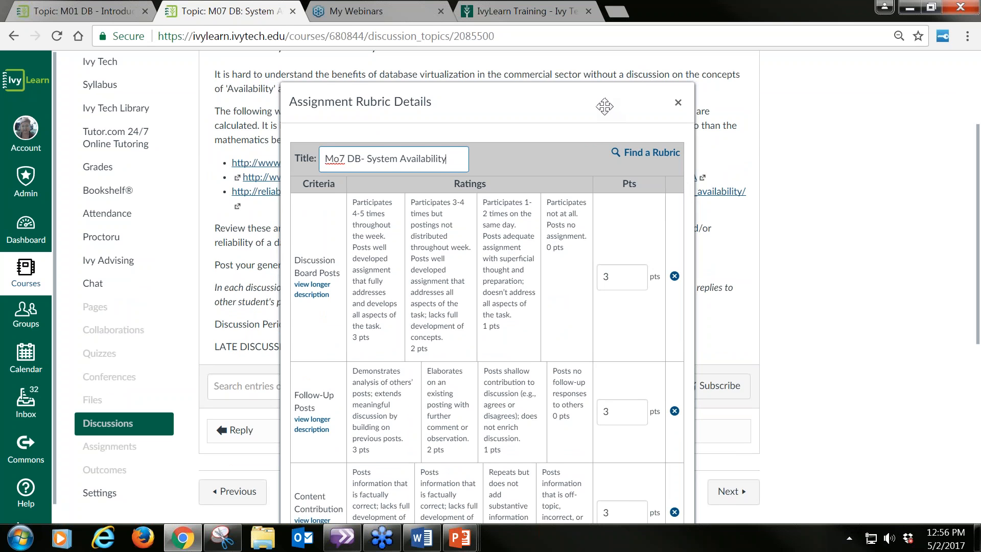
{"action": "left_click_drag", "start_coordinate": [604, 107], "coordinate": [609, 82]}
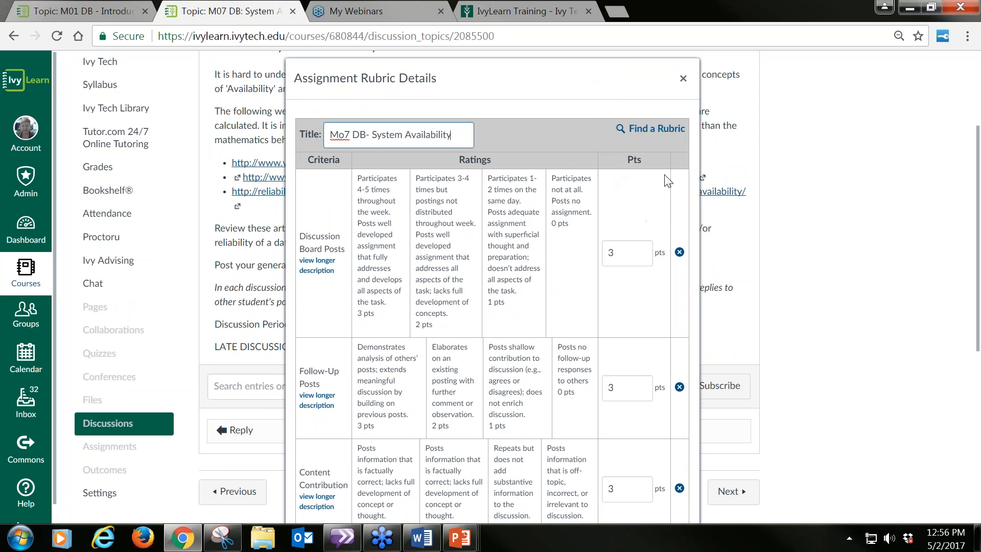
{"action": "scroll", "coordinate": [601, 214], "scroll_direction": "down", "scroll_amount": 7}
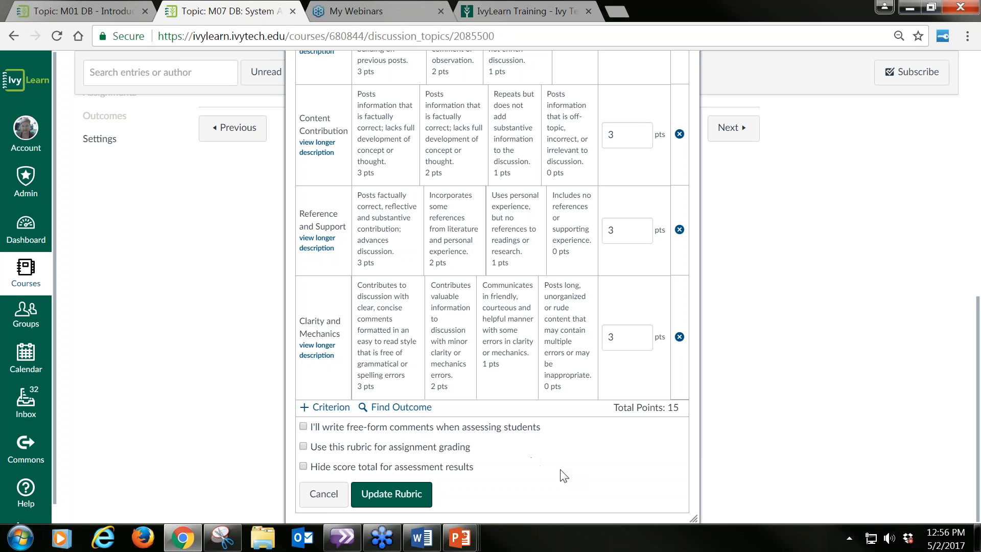
{"action": "left_click", "coordinate": [303, 447]}
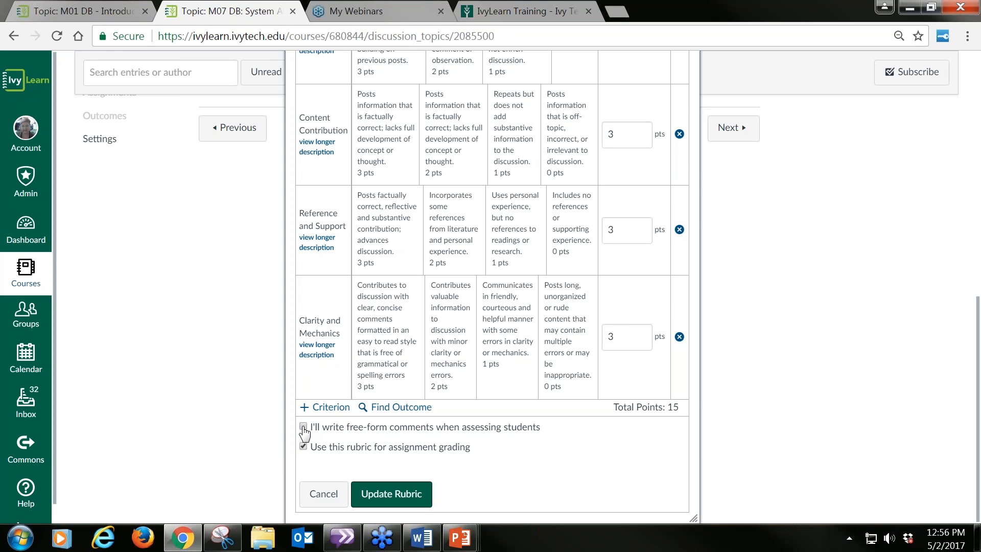
{"action": "left_click", "coordinate": [304, 427]}
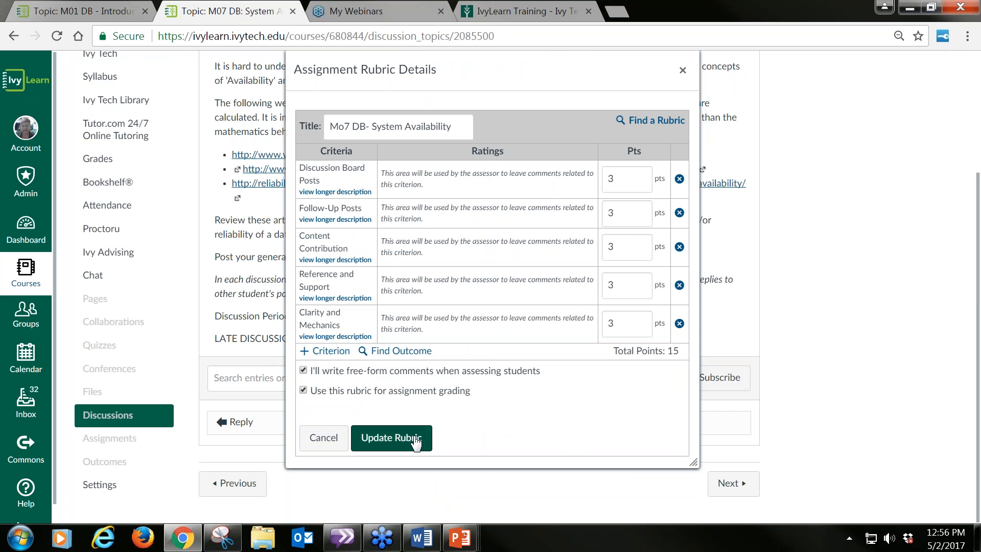
Step: Update the rubric, leaving the assignment points different from the rubric total, and close the rubric details
{"action": "left_click", "coordinate": [417, 440]}
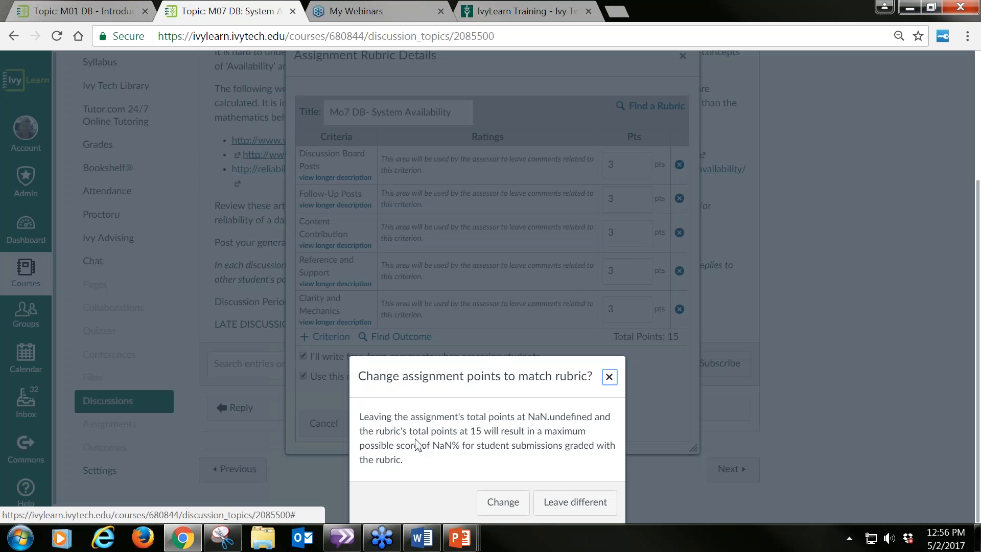
{"action": "left_click_drag", "start_coordinate": [497, 373], "coordinate": [507, 203]}
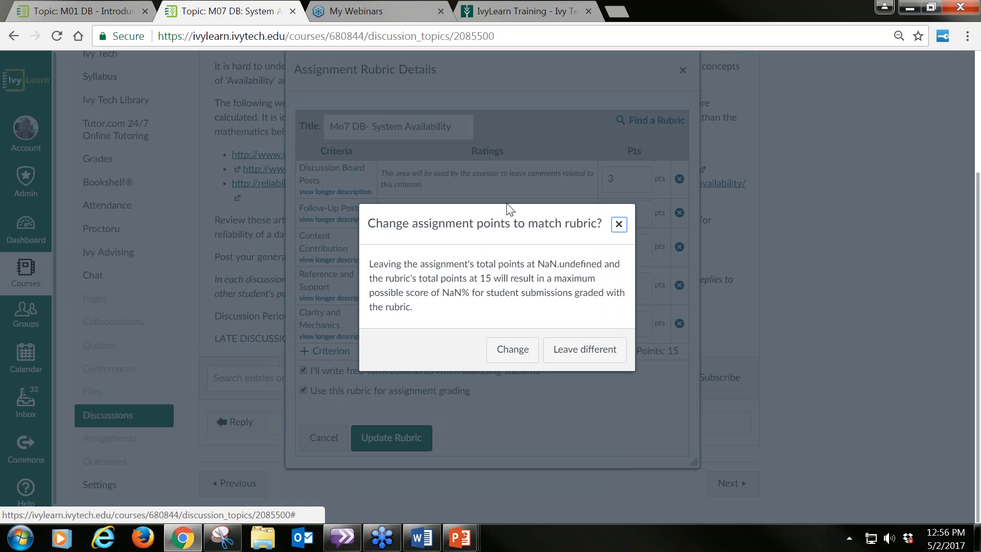
{"action": "left_click", "coordinate": [577, 357]}
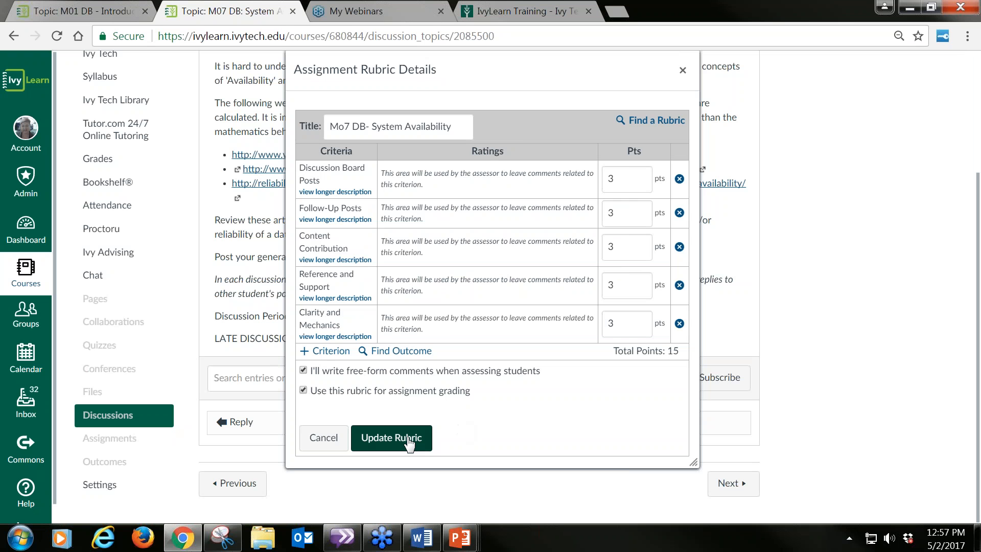
{"action": "left_click", "coordinate": [409, 440]}
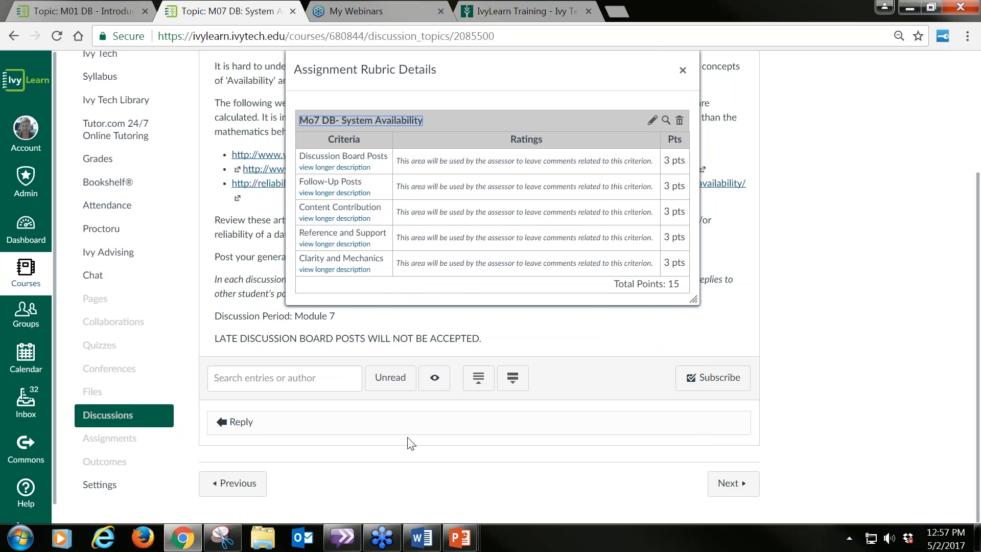
{"action": "left_click", "coordinate": [684, 73]}
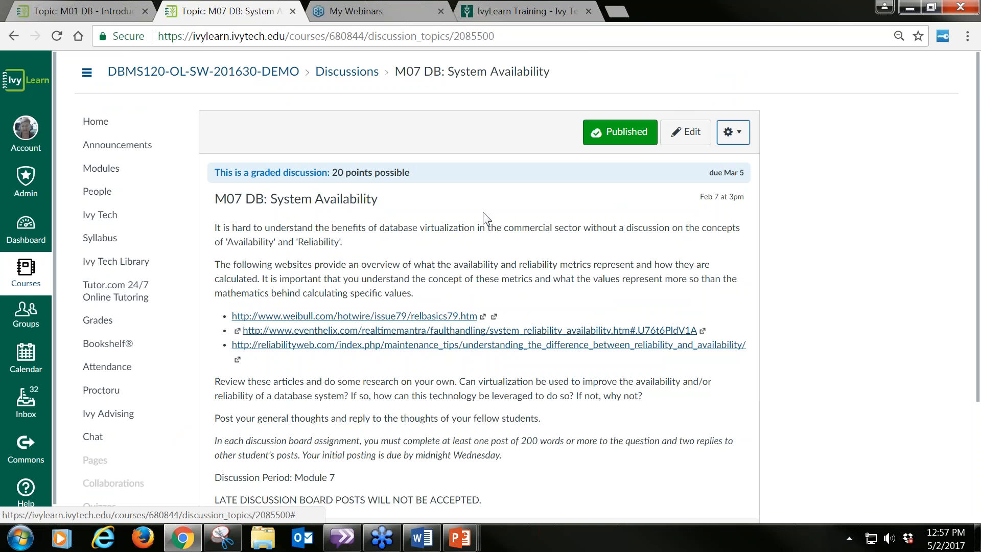
Step: Open the discussion in SpeedGrader, look through the student list, and display the rubric for the first student
{"action": "scroll", "coordinate": [484, 217], "scroll_direction": "down", "scroll_amount": 1}
{"action": "scroll", "coordinate": [540, 96], "scroll_direction": "up", "scroll_amount": 1}
{"action": "left_click", "coordinate": [741, 139]}
{"action": "left_click", "coordinate": [734, 223]}
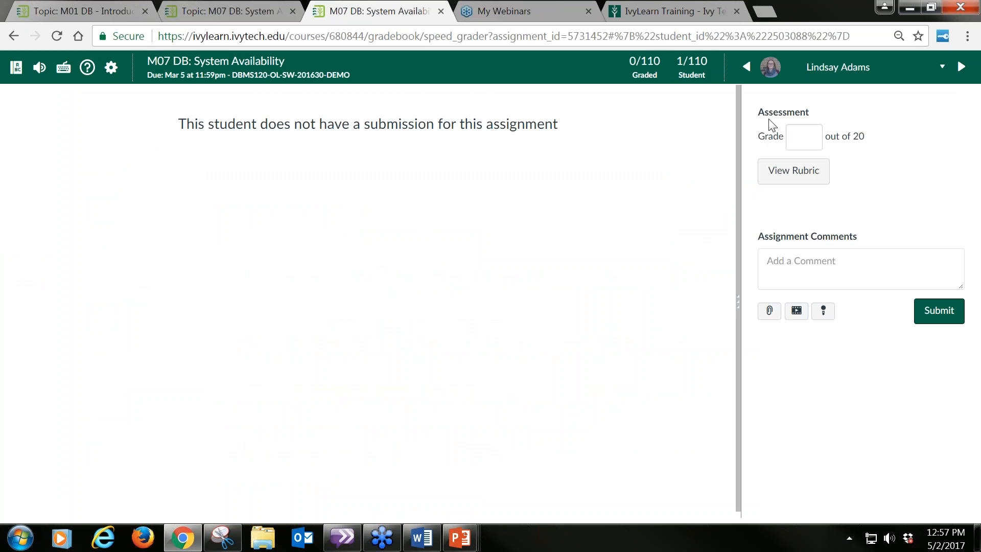
{"action": "left_click", "coordinate": [942, 67]}
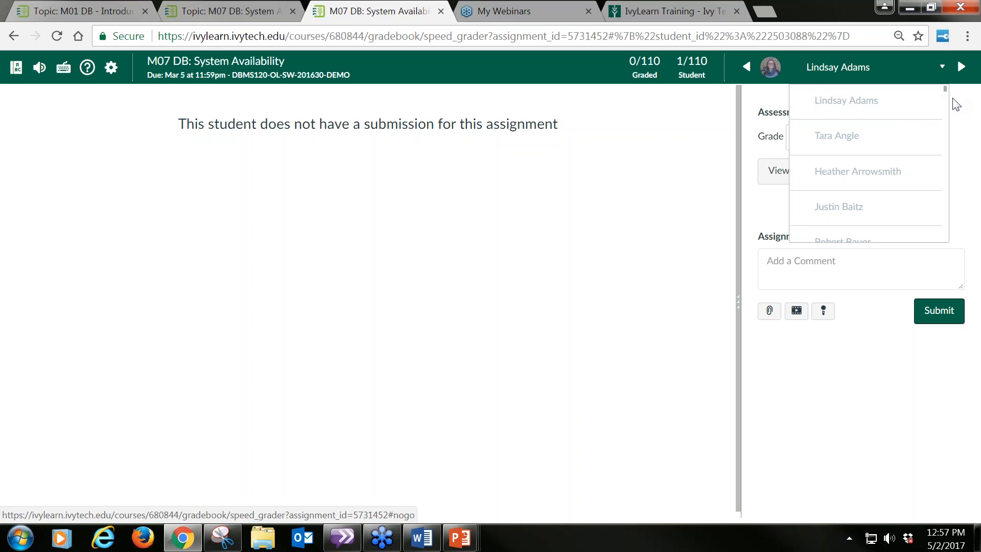
{"action": "left_click_drag", "start_coordinate": [945, 89], "coordinate": [942, 241]}
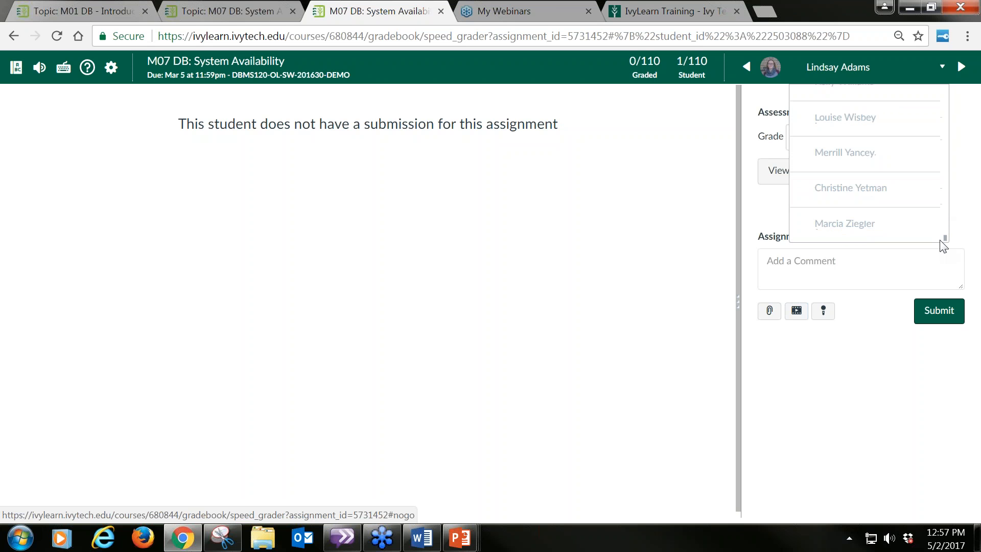
{"action": "left_click", "coordinate": [972, 225]}
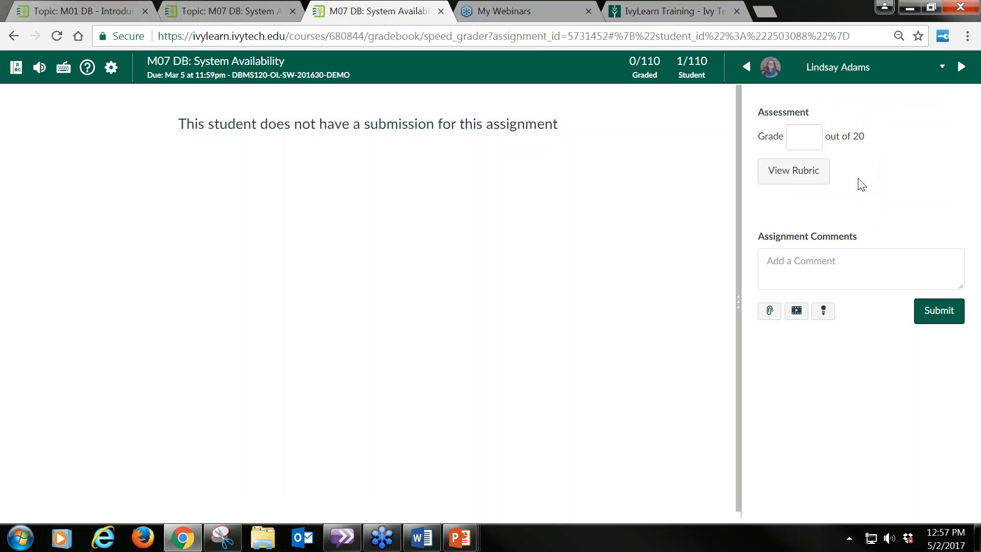
{"action": "left_click", "coordinate": [794, 173]}
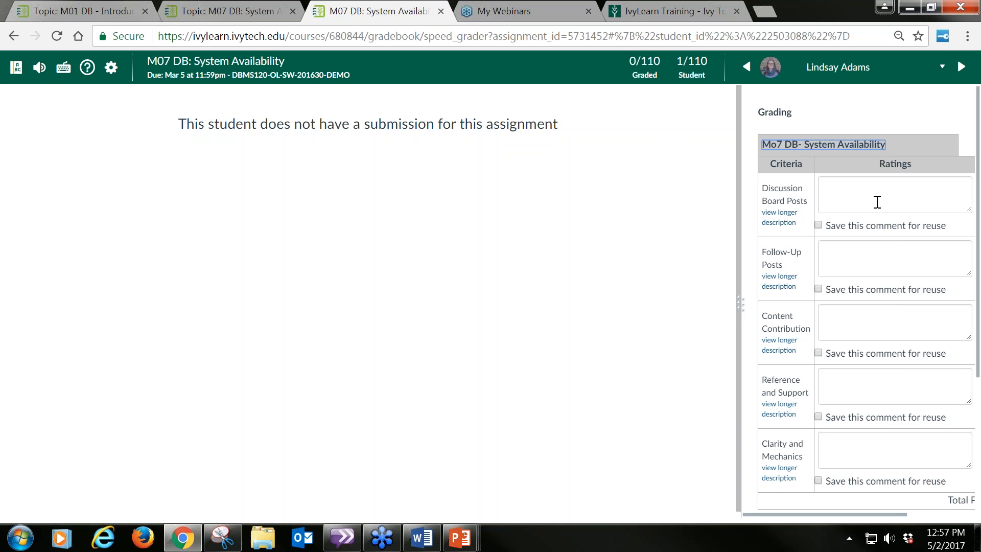
Step: Comment on the Discussion Board Posts criterion with "2- You need to post an original post and two posts to other peers." and save it for reuse
{"action": "left_click", "coordinate": [862, 194]}
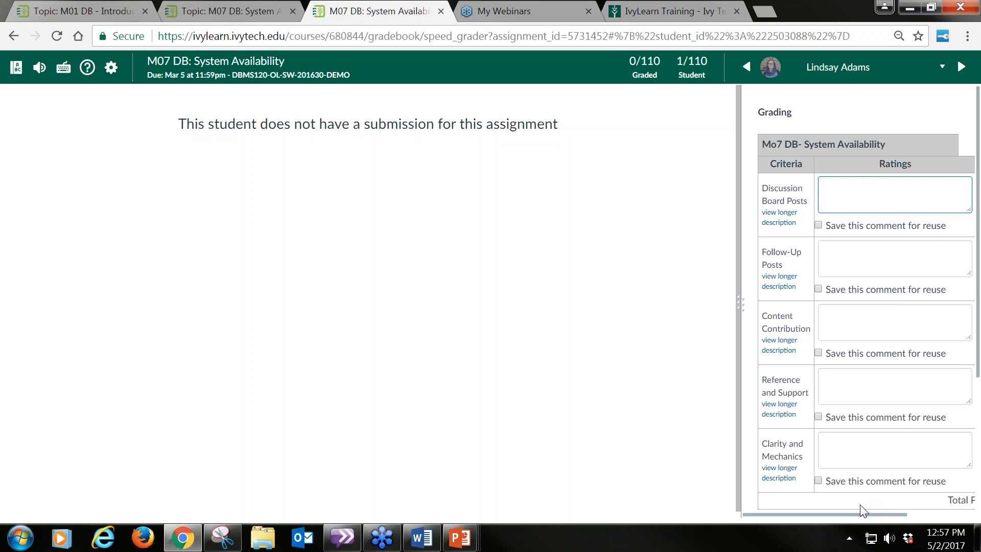
{"action": "left_click_drag", "start_coordinate": [861, 513], "coordinate": [894, 526]}
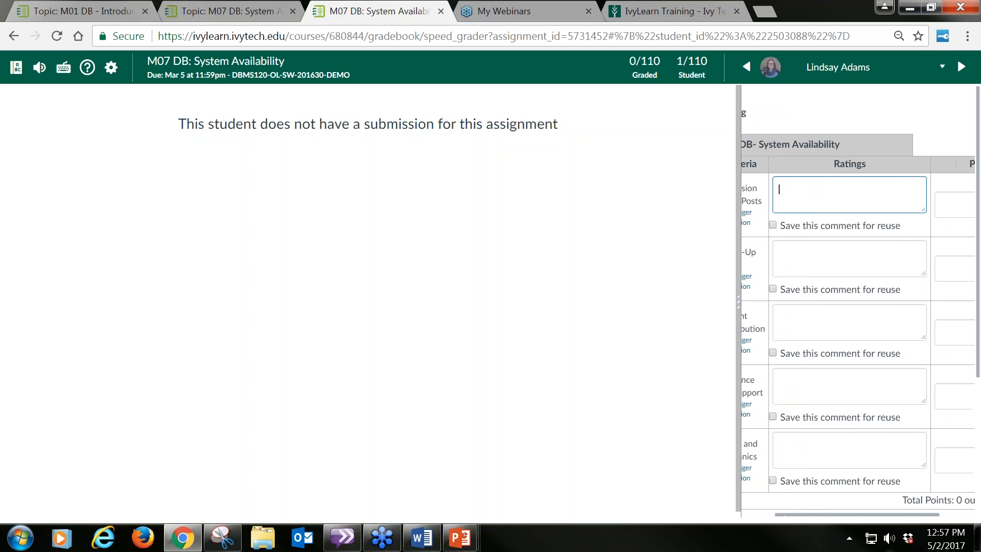
{"action": "type", "text": "2"}
{"action": "type", "text": "-"}
{"action": "type", "text": " You need to"}
{"action": "type", "text": " post to"}
{"action": "key", "text": "BackSpace"}
{"action": "key", "text": "BackSpace"}
{"action": "type", "text": "an origia"}
{"action": "key", "text": "BackSpace"}
{"action": "type", "text": "a"}
{"action": "key", "text": "BackSpace"}
{"action": "type", "text": "naol"}
{"action": "key", "text": "BackSpace"}
{"action": "key", "text": "BackSpace"}
{"action": "key", "text": "BackSpace"}
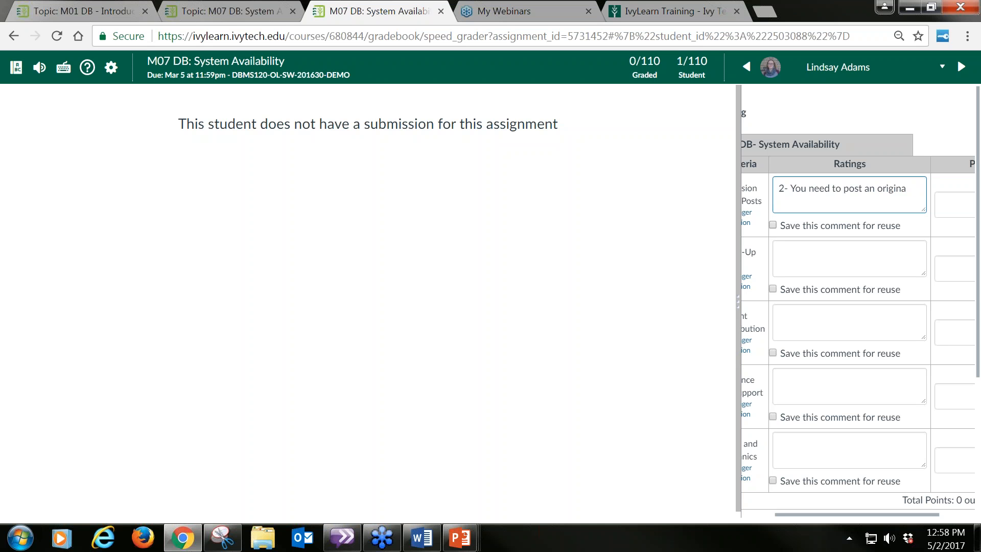
{"action": "type", "text": "l post and two posts to other peers."}
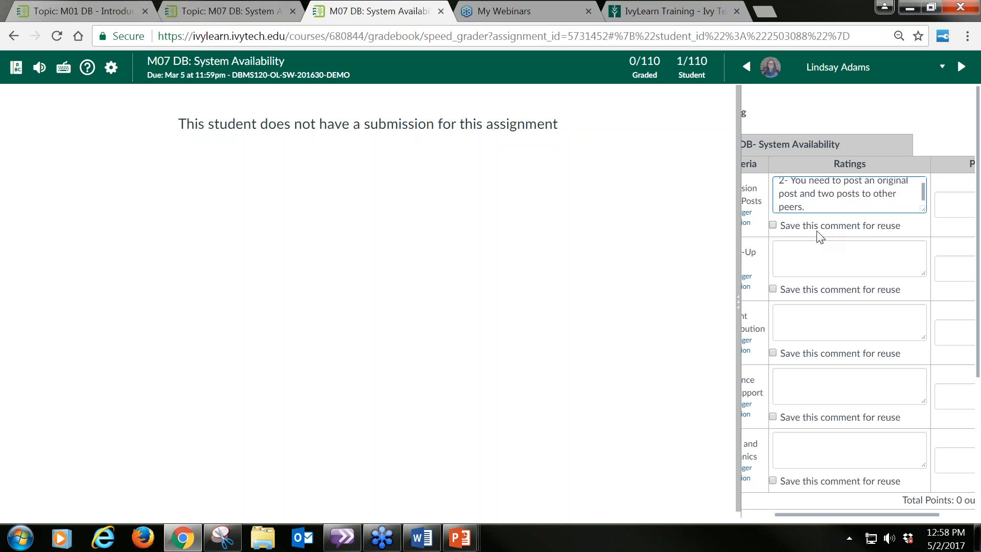
{"action": "left_click", "coordinate": [773, 225]}
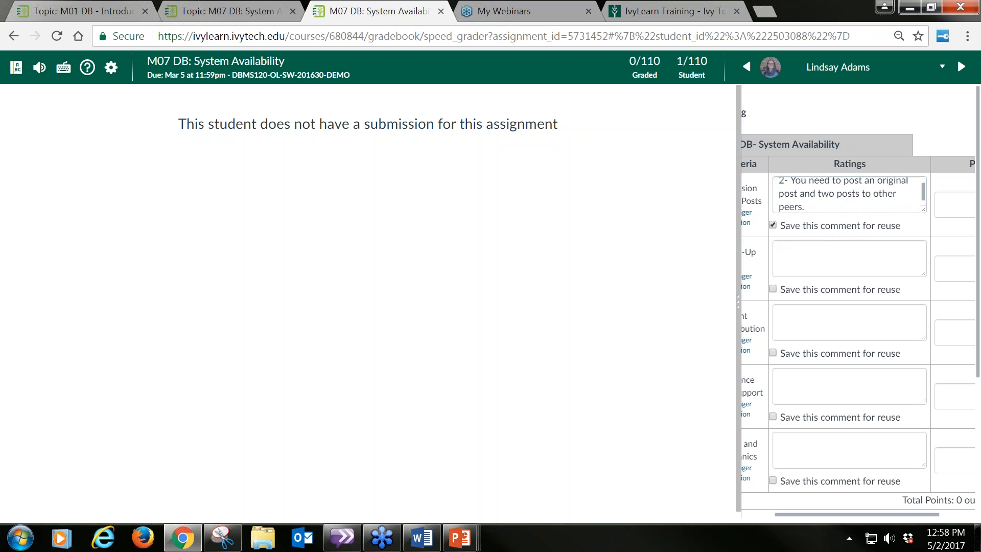
Step: Give the Discussion Board Posts criterion 2 points in the student's rubric
{"action": "left_click", "coordinate": [852, 264]}
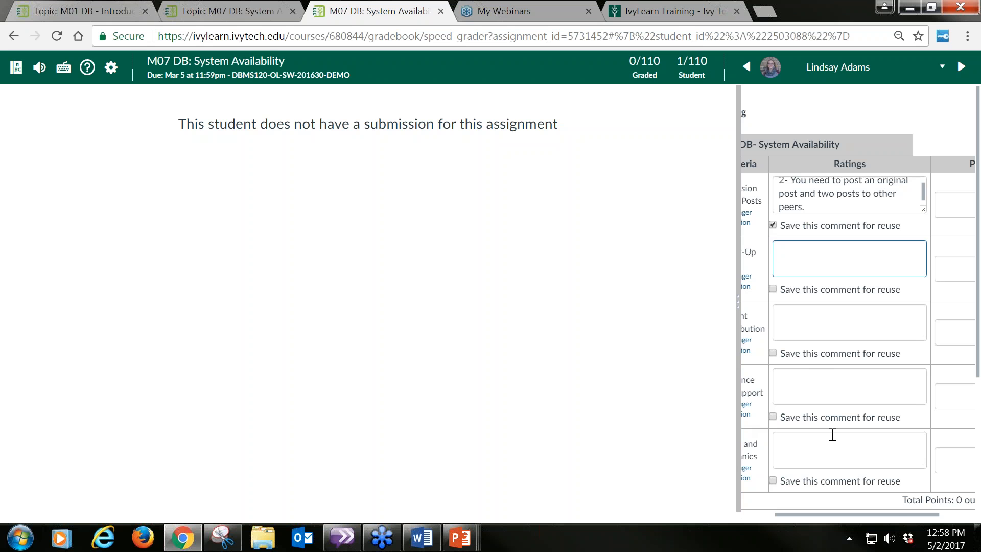
{"action": "left_click_drag", "start_coordinate": [895, 515], "coordinate": [963, 529]}
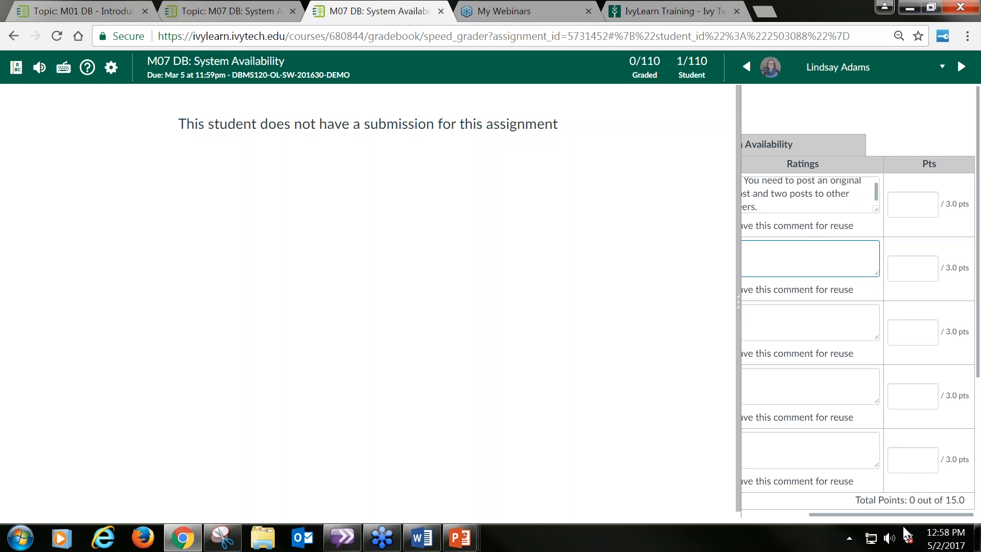
{"action": "left_click_drag", "start_coordinate": [907, 516], "coordinate": [845, 522]}
{"action": "scroll", "coordinate": [853, 390], "scroll_direction": "right", "scroll_amount": 3}
{"action": "left_click", "coordinate": [940, 212]}
{"action": "type", "text": "2"}
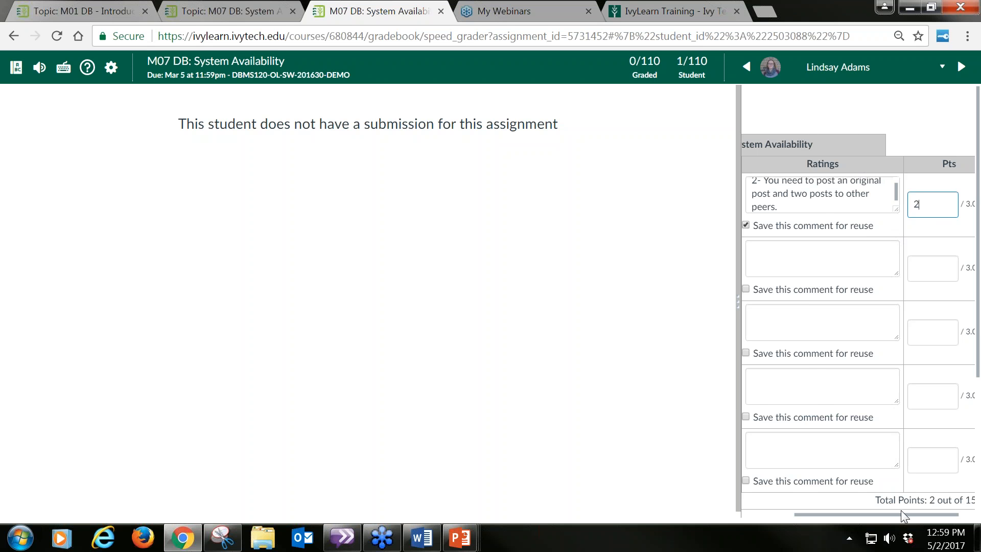
Step: Review the rubric's ratings and total points, and save the rubric assessment for this student
{"action": "left_click_drag", "start_coordinate": [900, 515], "coordinate": [788, 526]}
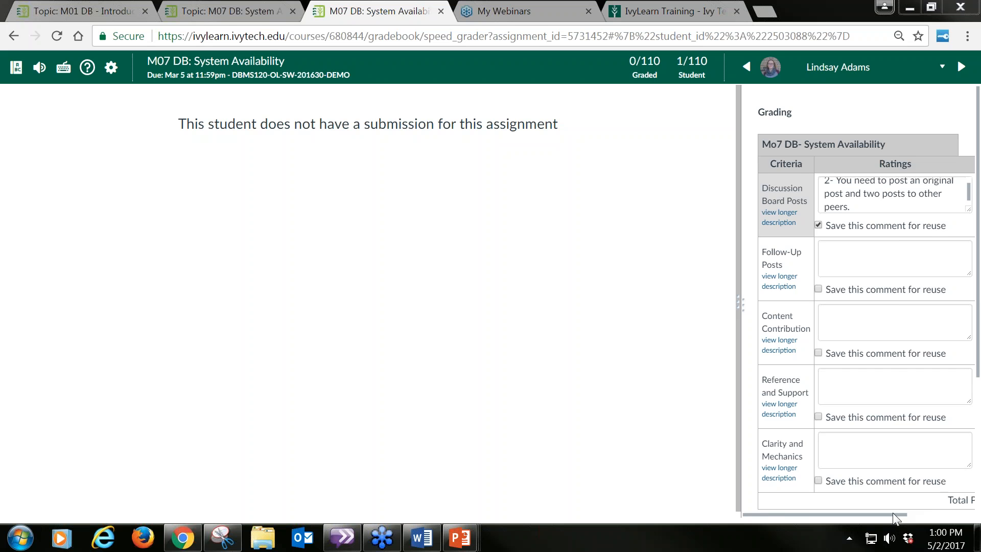
{"action": "left_click_drag", "start_coordinate": [893, 513], "coordinate": [979, 520]}
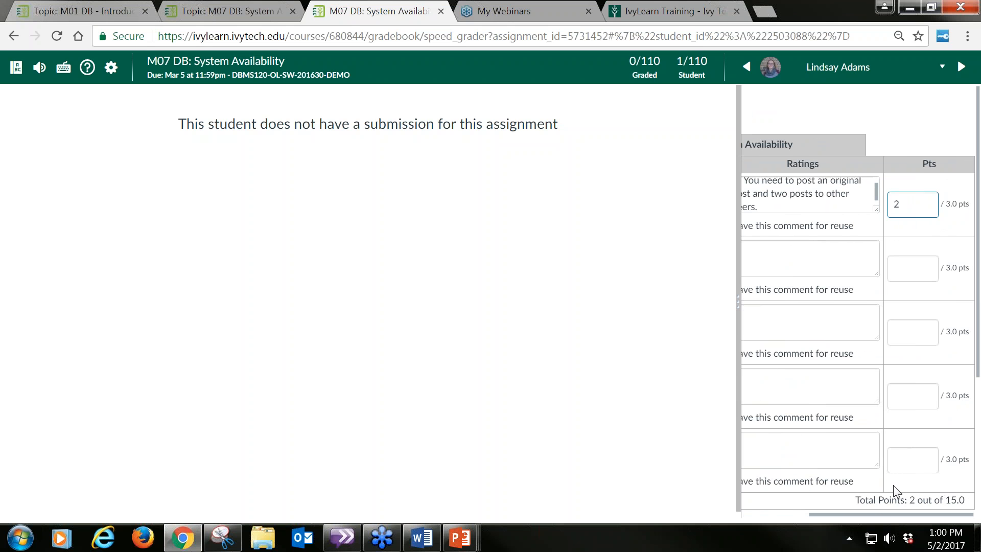
{"action": "left_click_drag", "start_coordinate": [853, 500], "coordinate": [974, 501]}
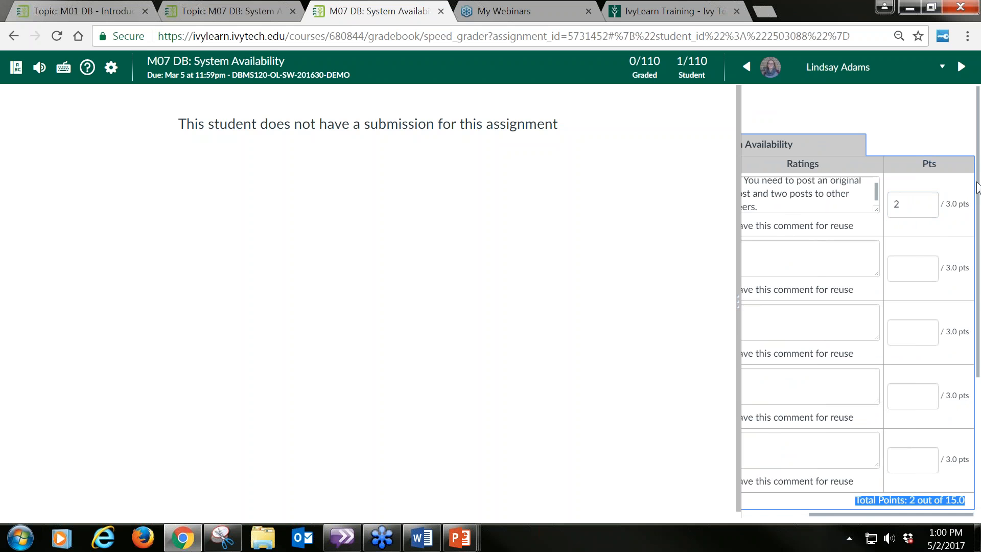
{"action": "left_click", "coordinate": [862, 514]}
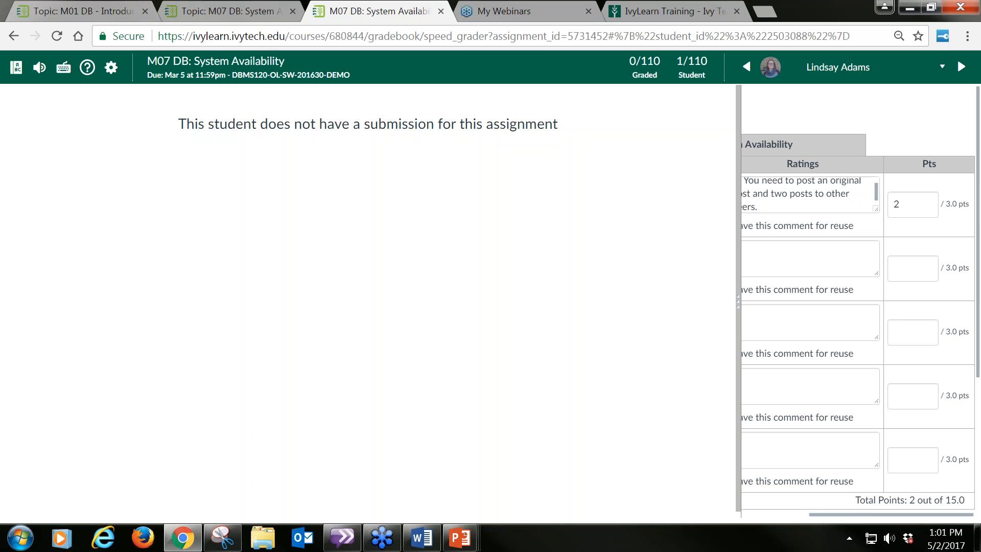
{"action": "left_click_drag", "start_coordinate": [857, 514], "coordinate": [771, 516]}
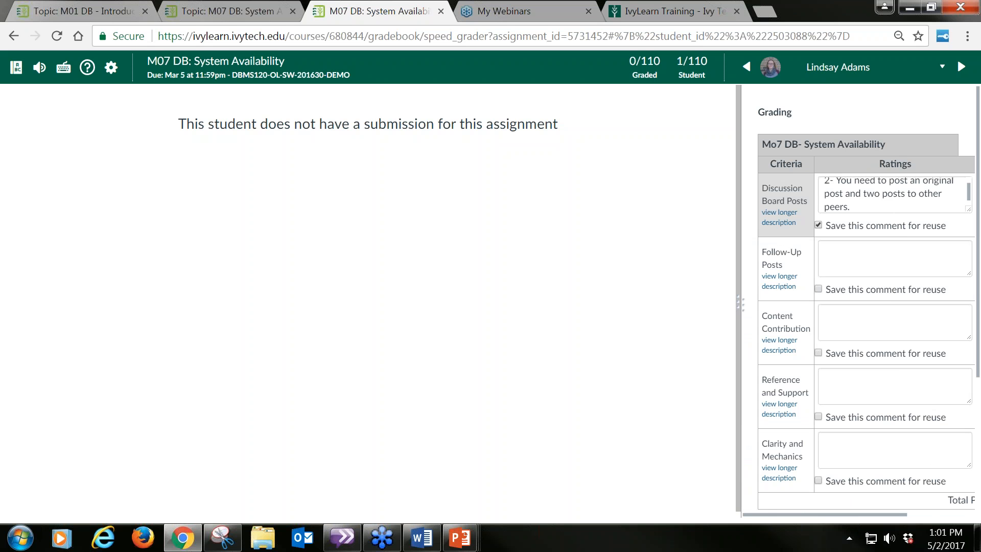
{"action": "scroll", "coordinate": [966, 316], "scroll_direction": "down", "scroll_amount": 3}
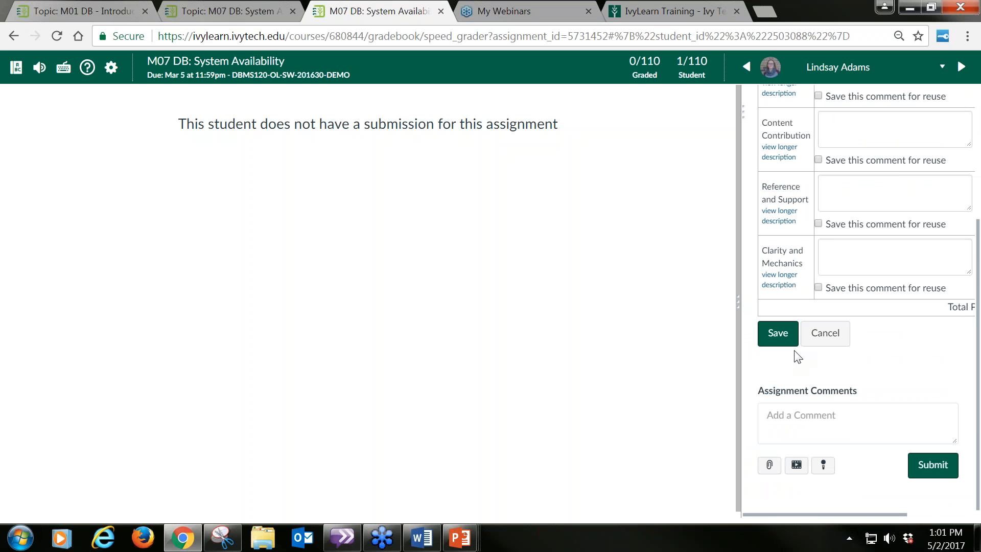
{"action": "left_click", "coordinate": [768, 335]}
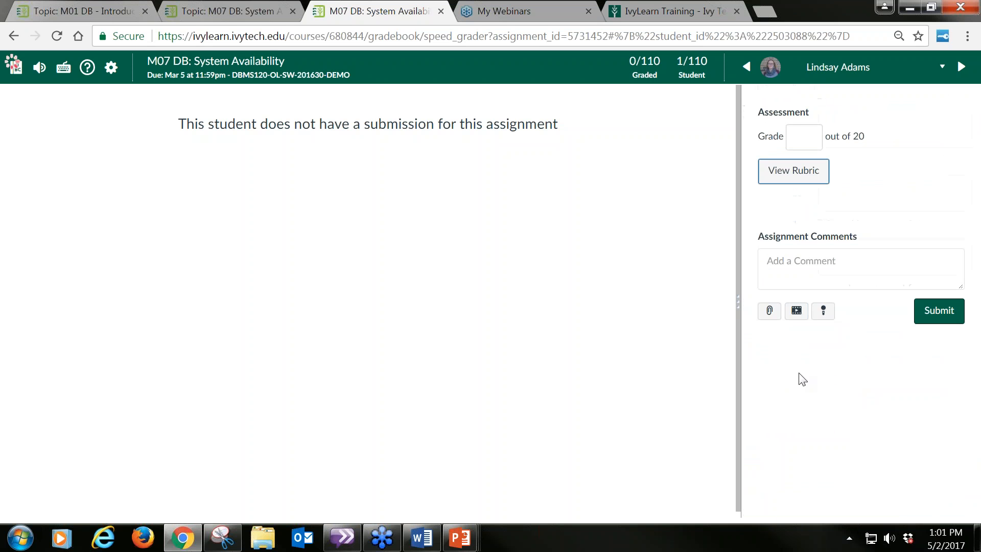
Step: Override the student's overall assessment grade with 15 and submit it without an assignment comment
{"action": "left_click", "coordinate": [800, 139]}
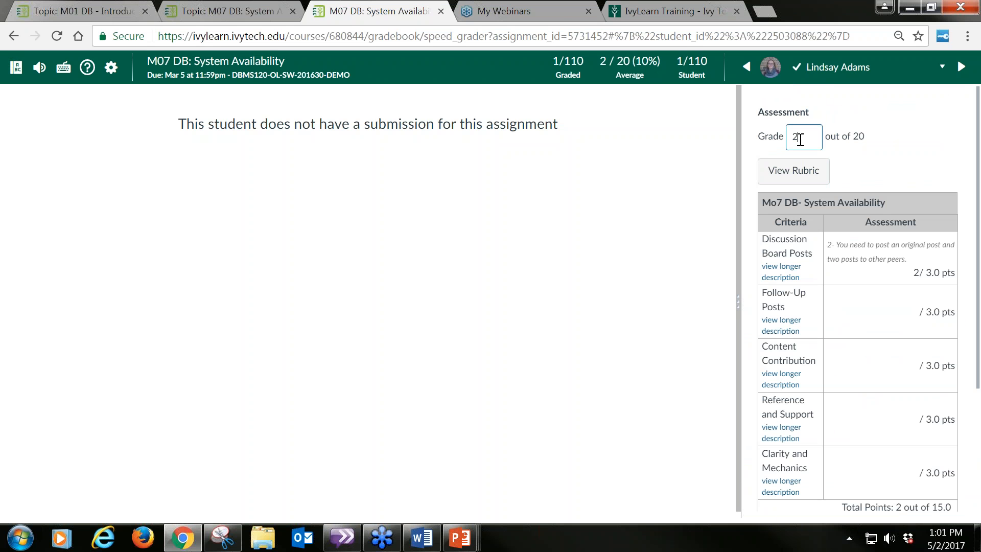
{"action": "key", "text": "BackSpace"}
{"action": "type", "text": "13"}
{"action": "scroll", "coordinate": [977, 138], "scroll_direction": "down", "scroll_amount": 3}
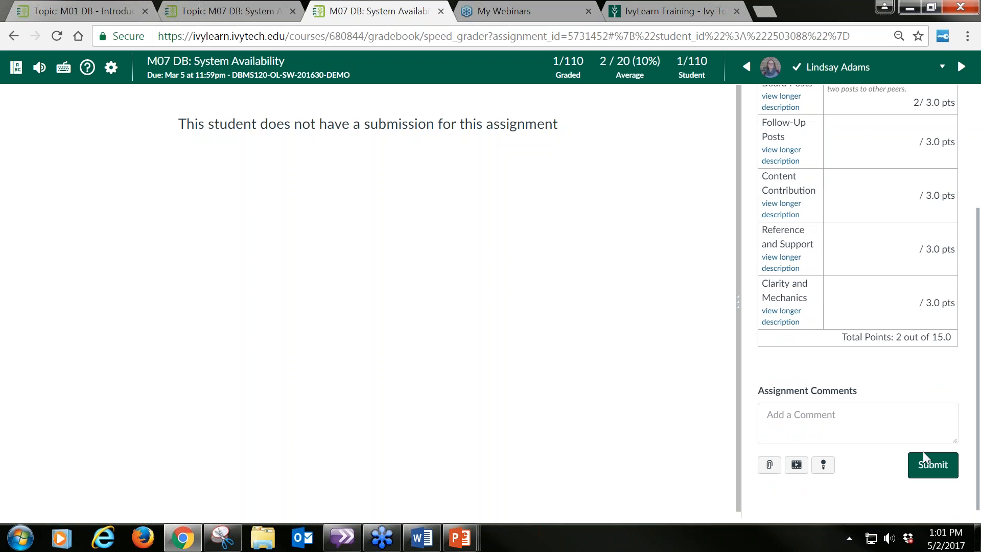
{"action": "left_click", "coordinate": [939, 463]}
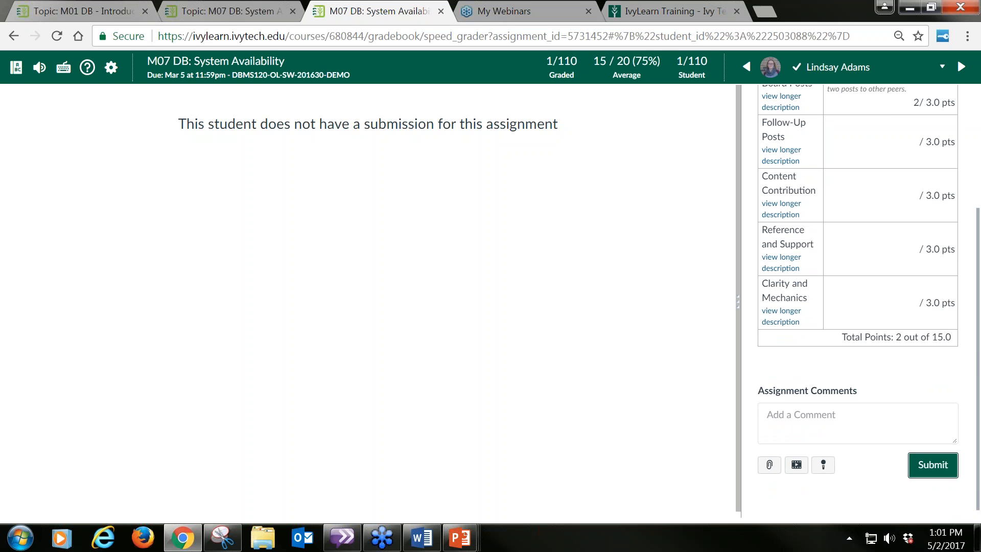